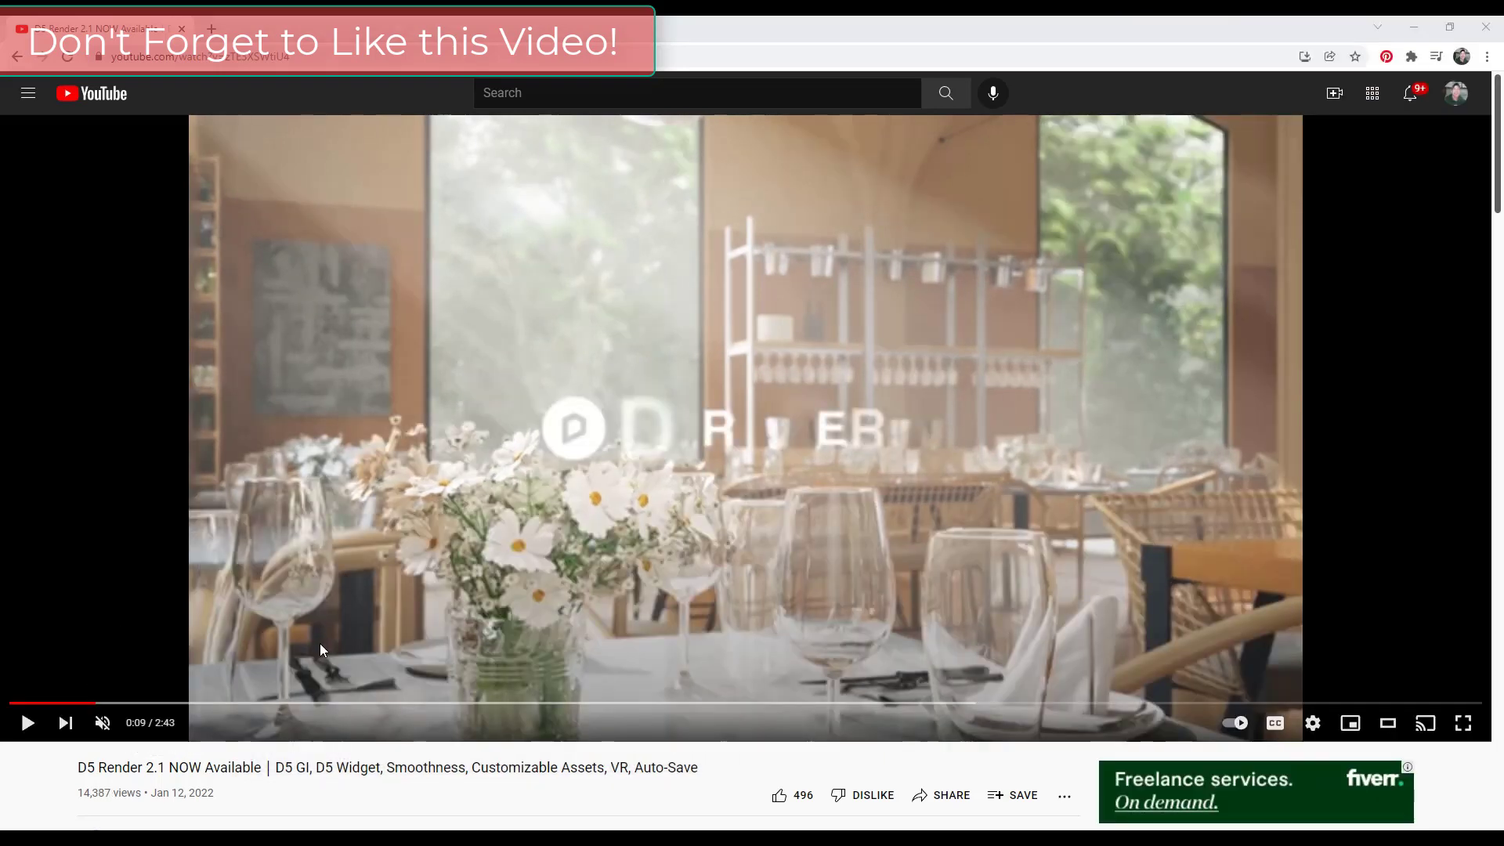
Scroll through the 'What's new in D5 Render 2.1' post's Widget, Rendering and Feature improvements.
scroll(310, 636, down, 1)
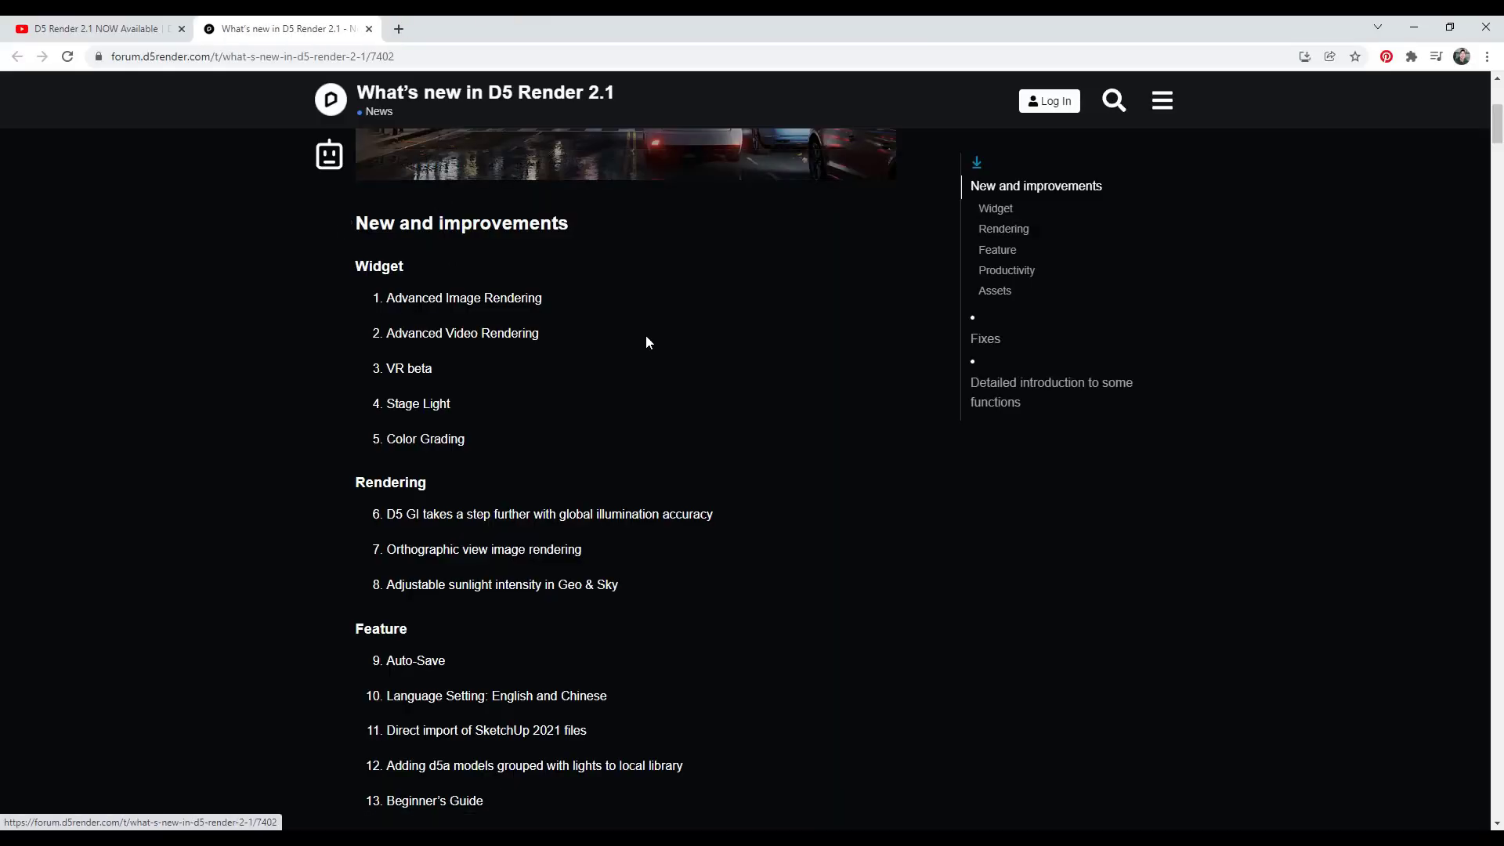
scroll(647, 343, up, 5)
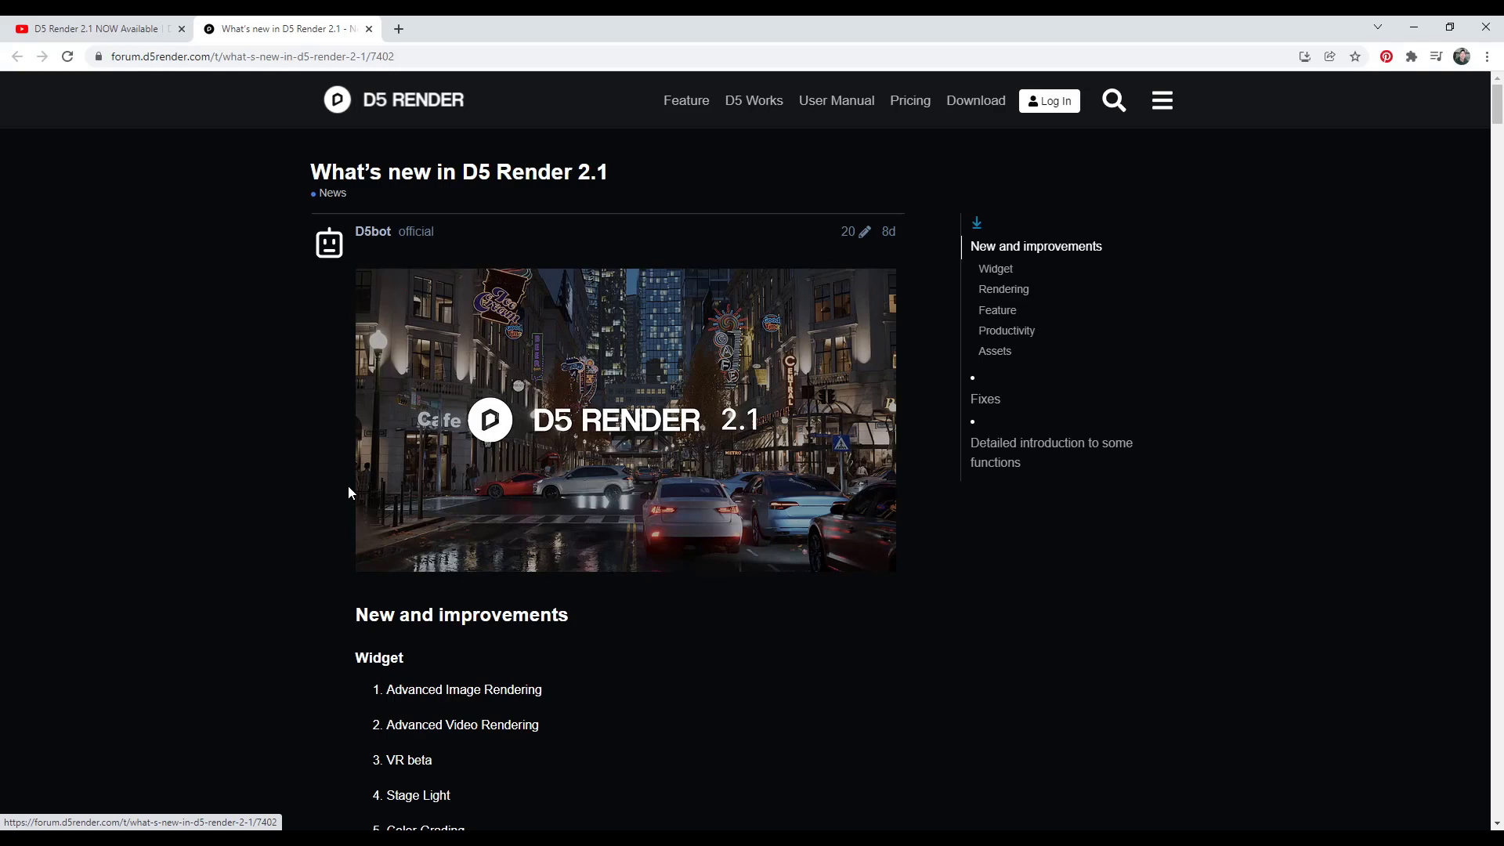
scroll(351, 478, down, 3)
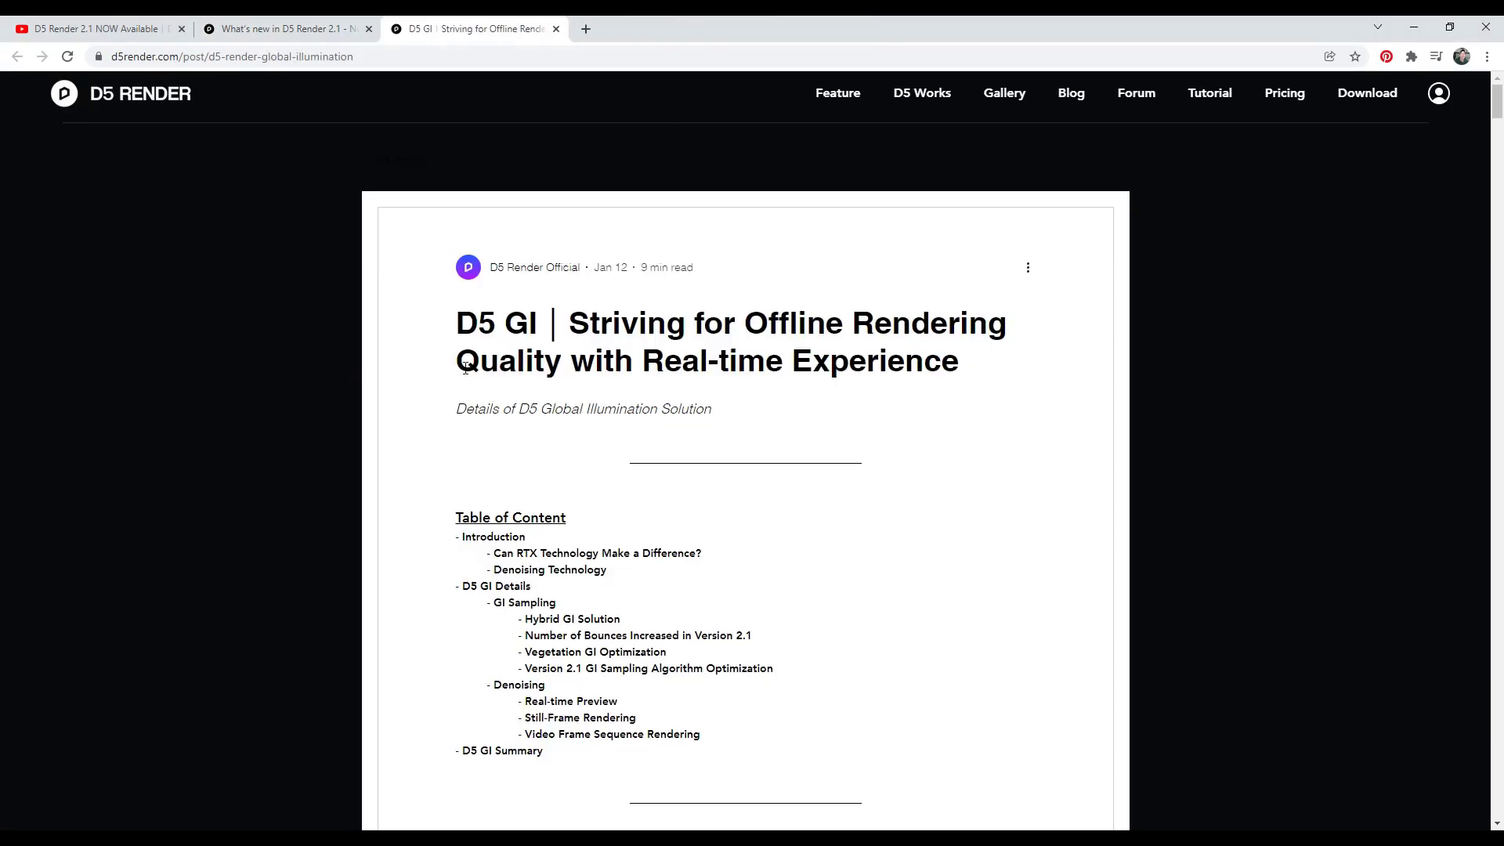
Scroll the D5 GI article down to its Introduction, then return to the D5 Render 2.1 video.
scroll(464, 539, down, 1)
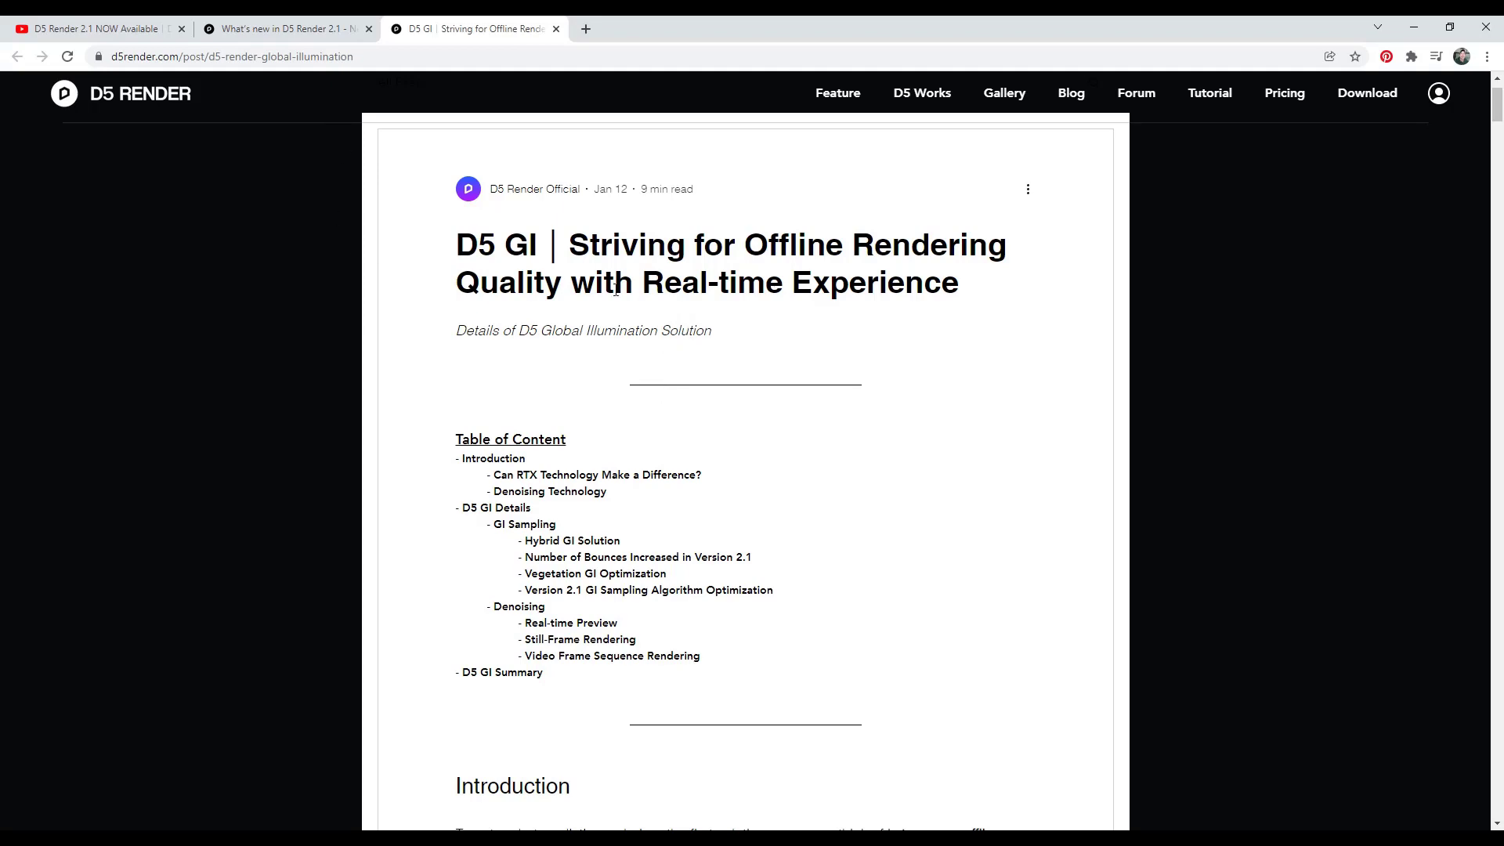
scroll(784, 309, down, 7)
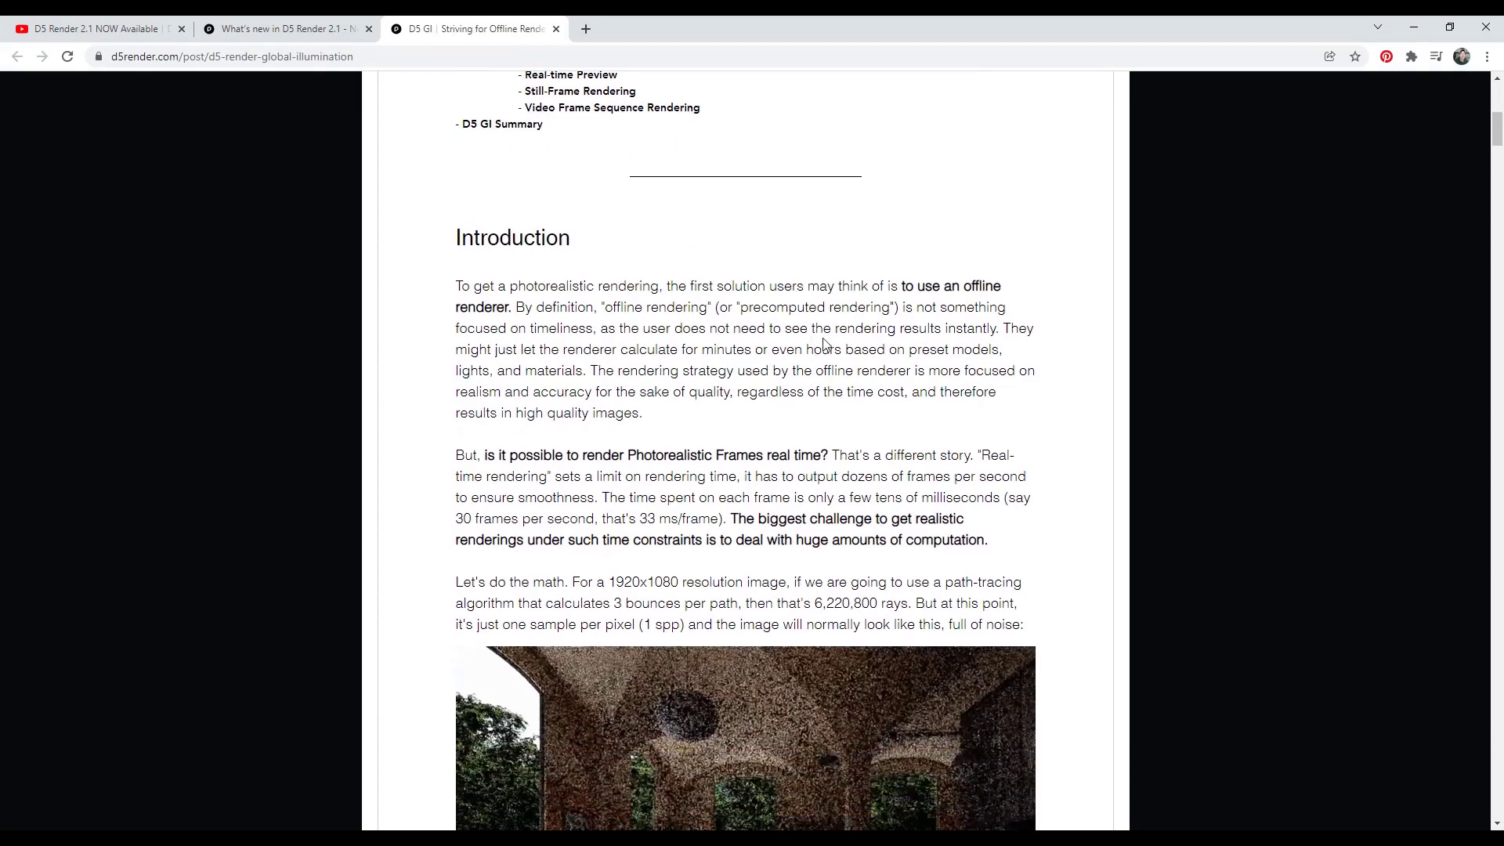
click(106, 30)
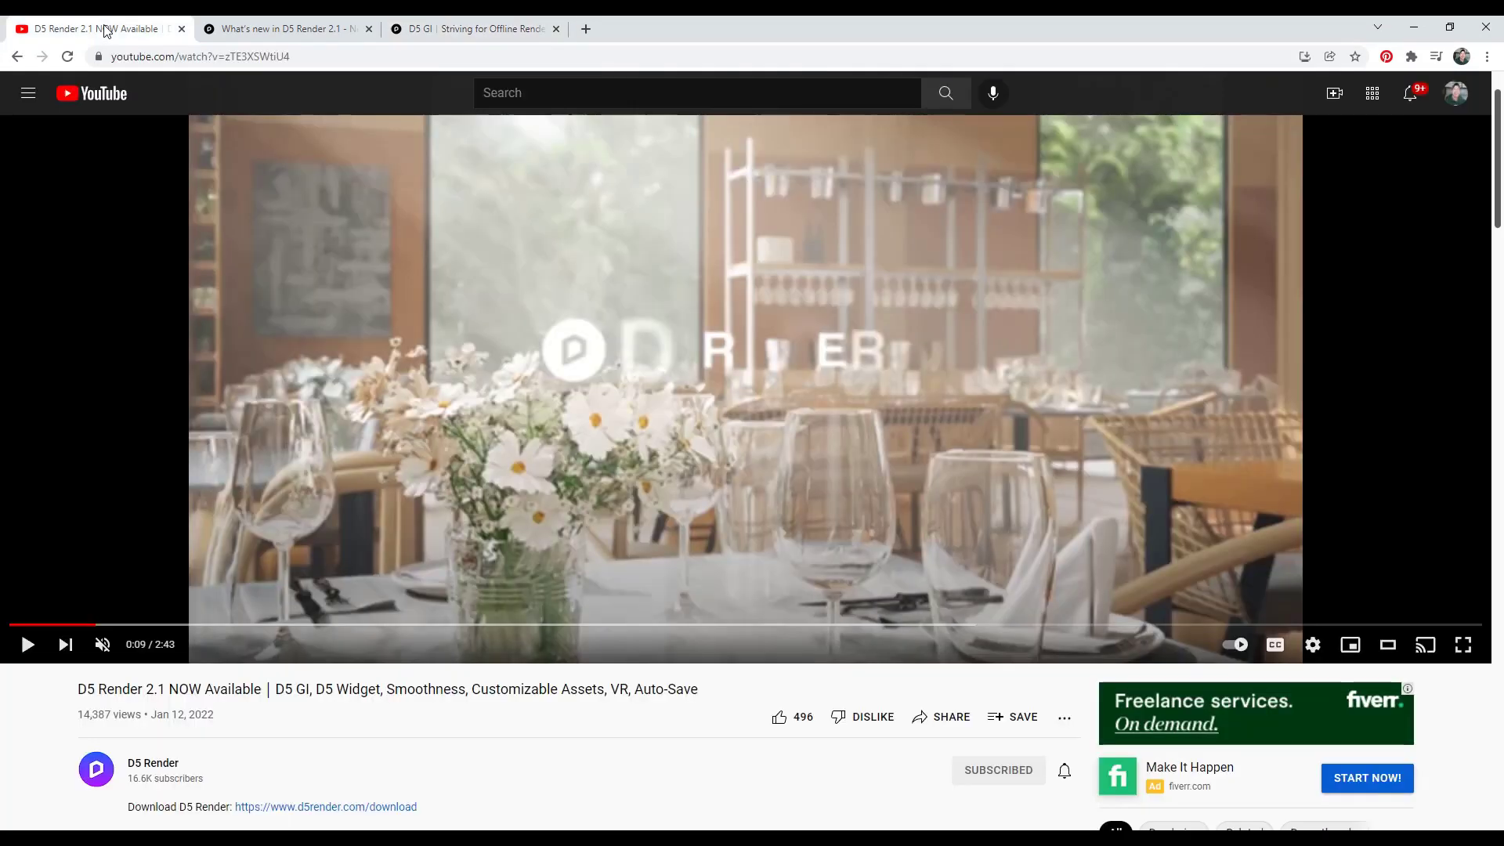
Play the D5 Render 2.1 video from 0:22 and pause at 0:41 on the beach-house render.
click(213, 626)
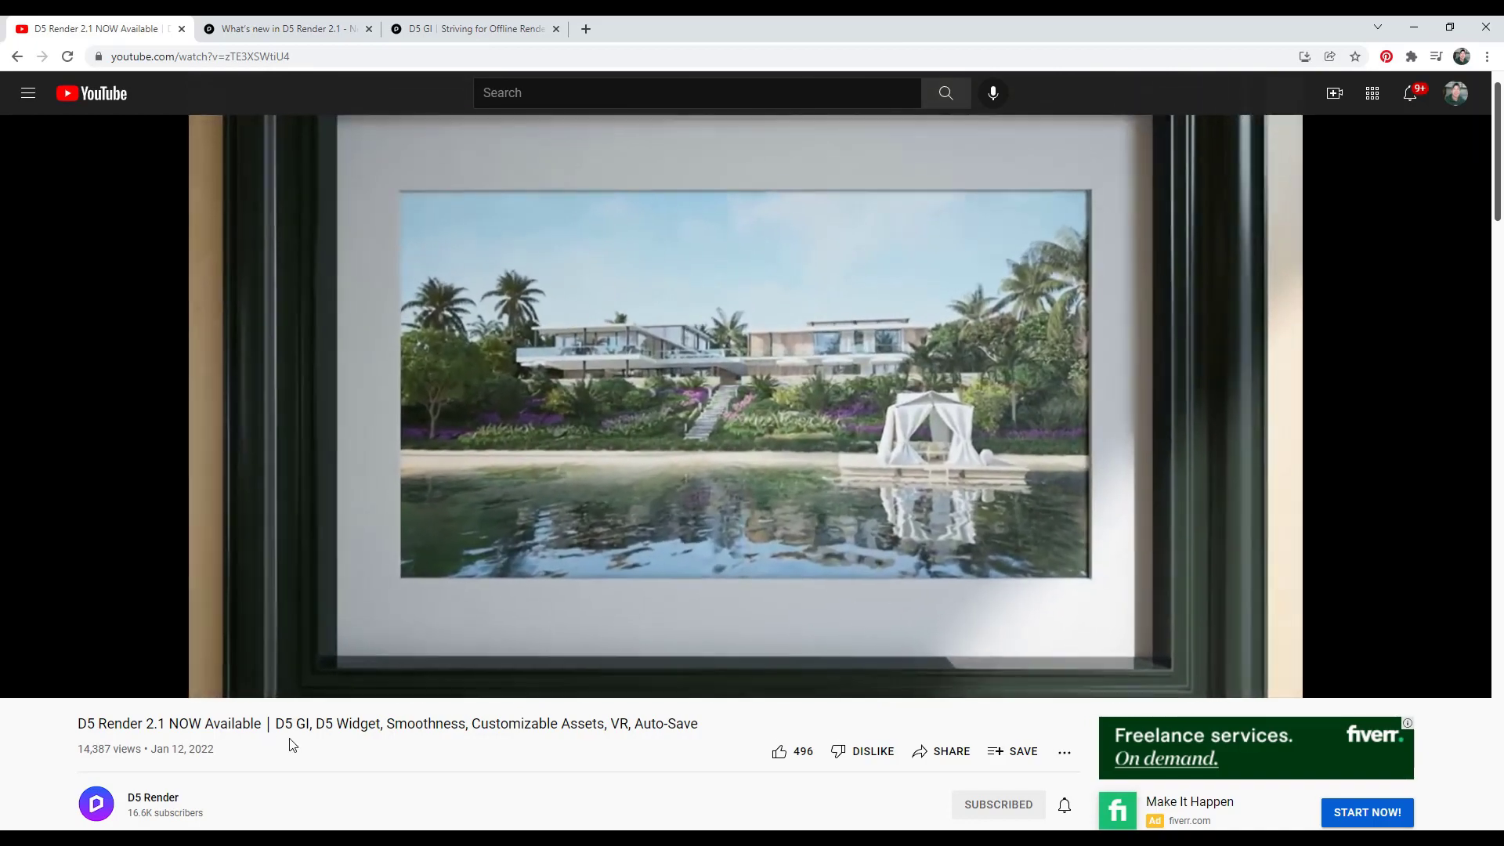
click(378, 464)
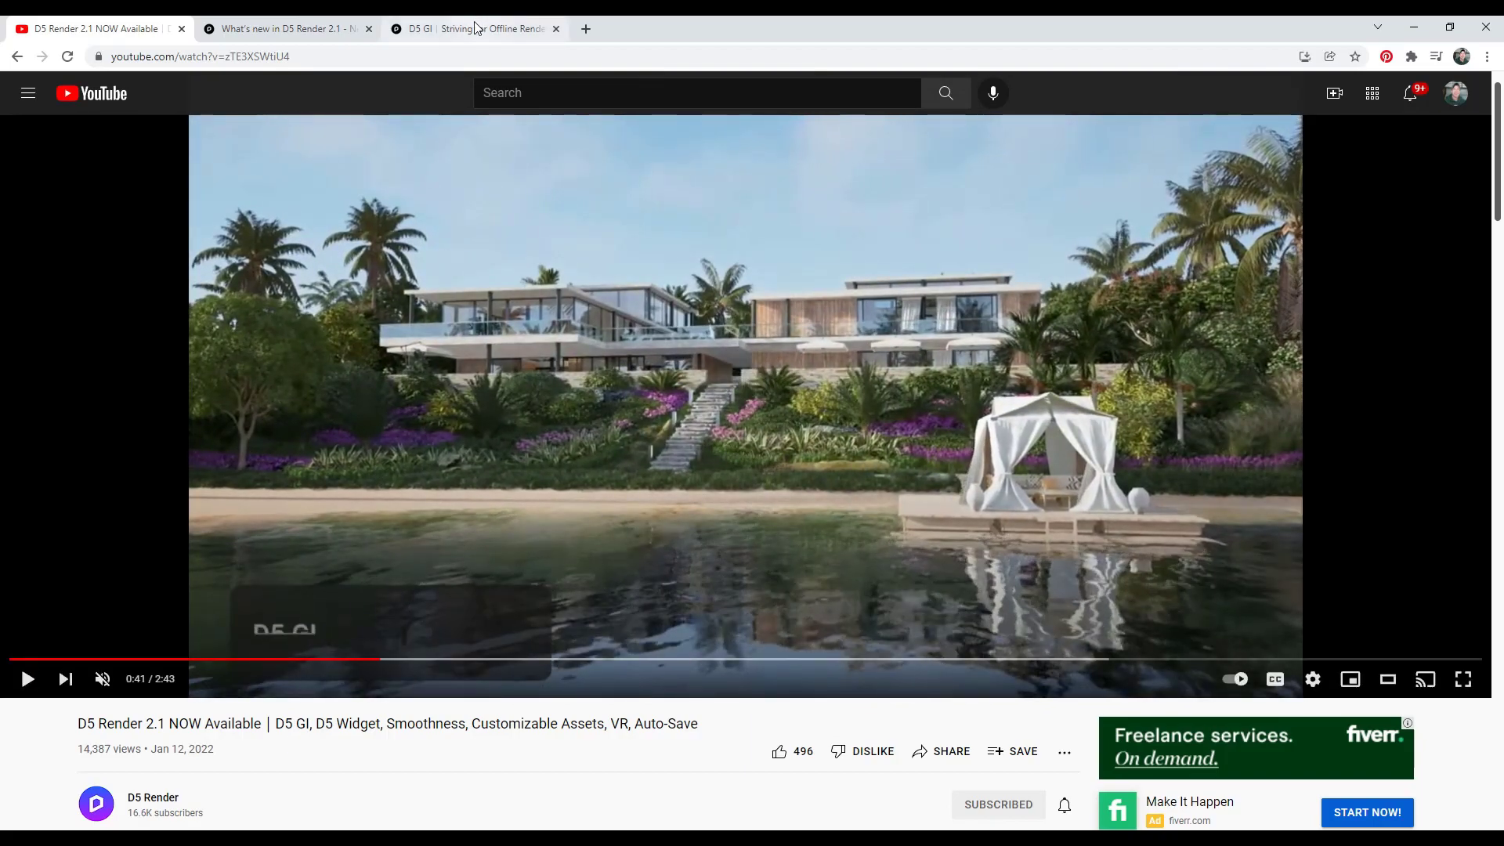
click(475, 28)
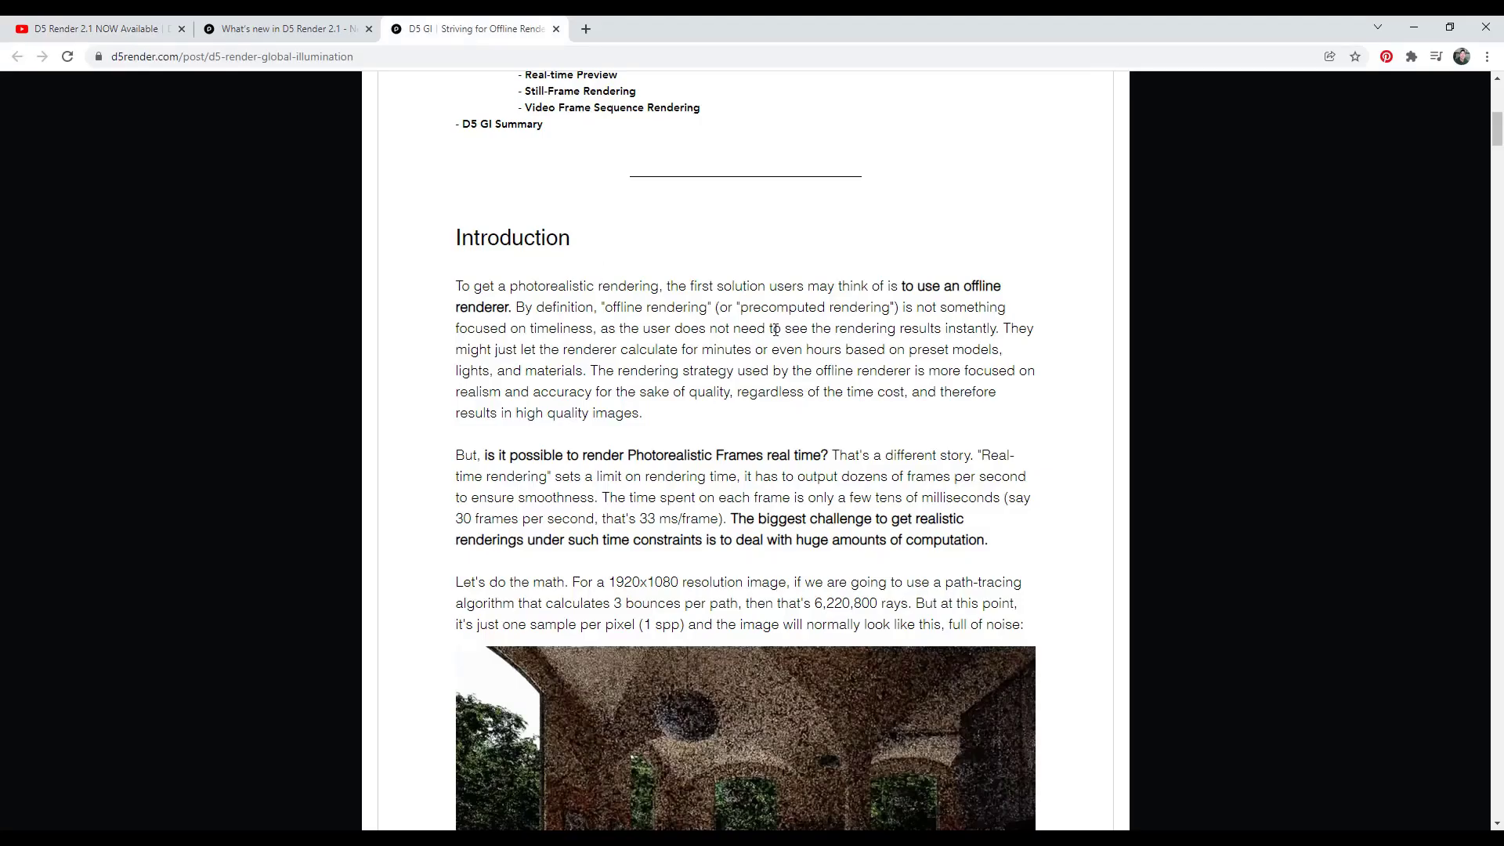
scroll(720, 250, up, 7)
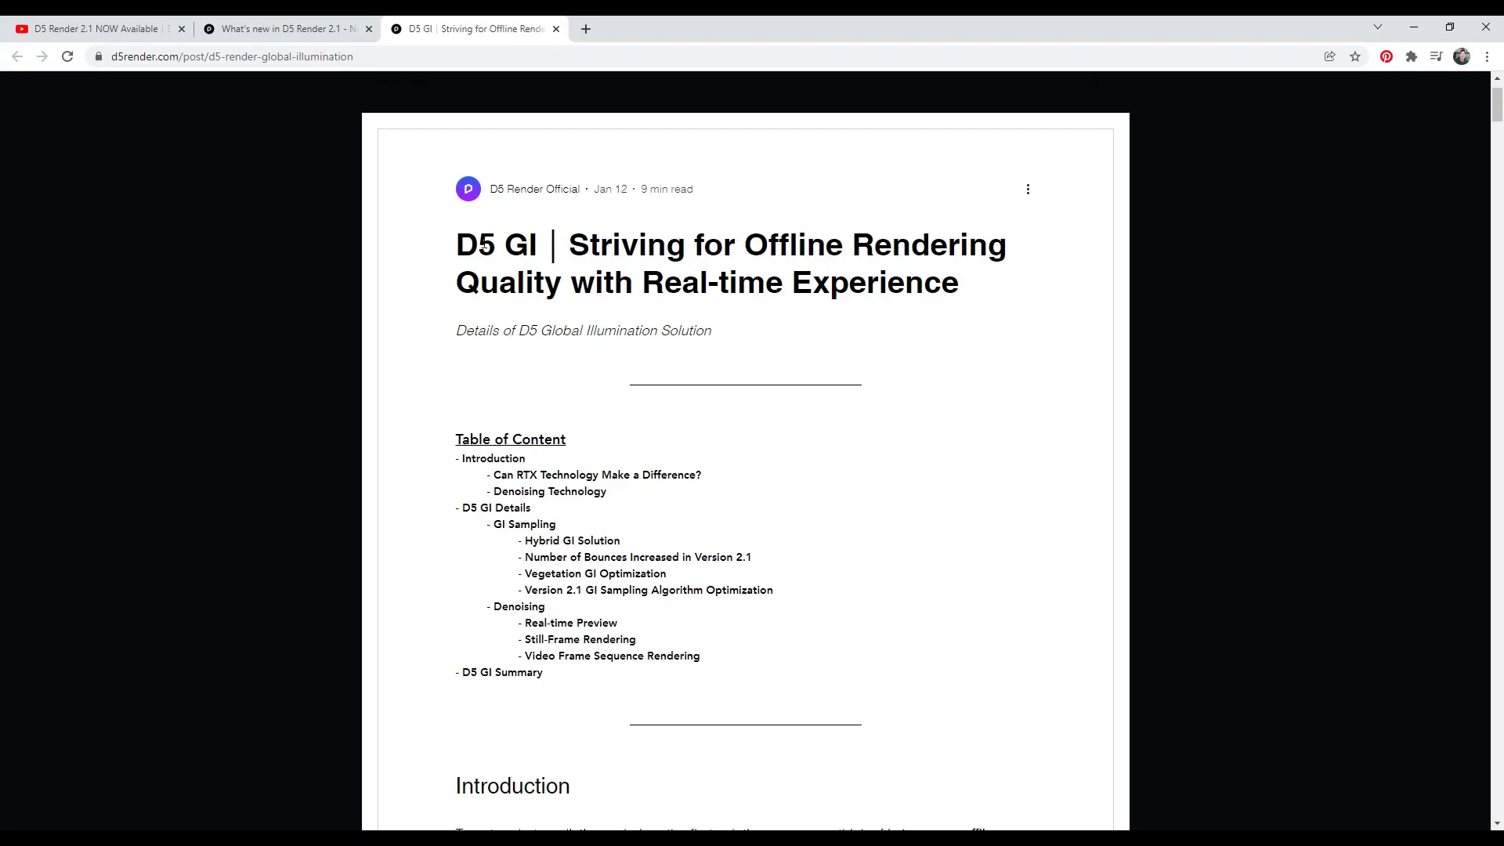
scroll(536, 319, down, 9)
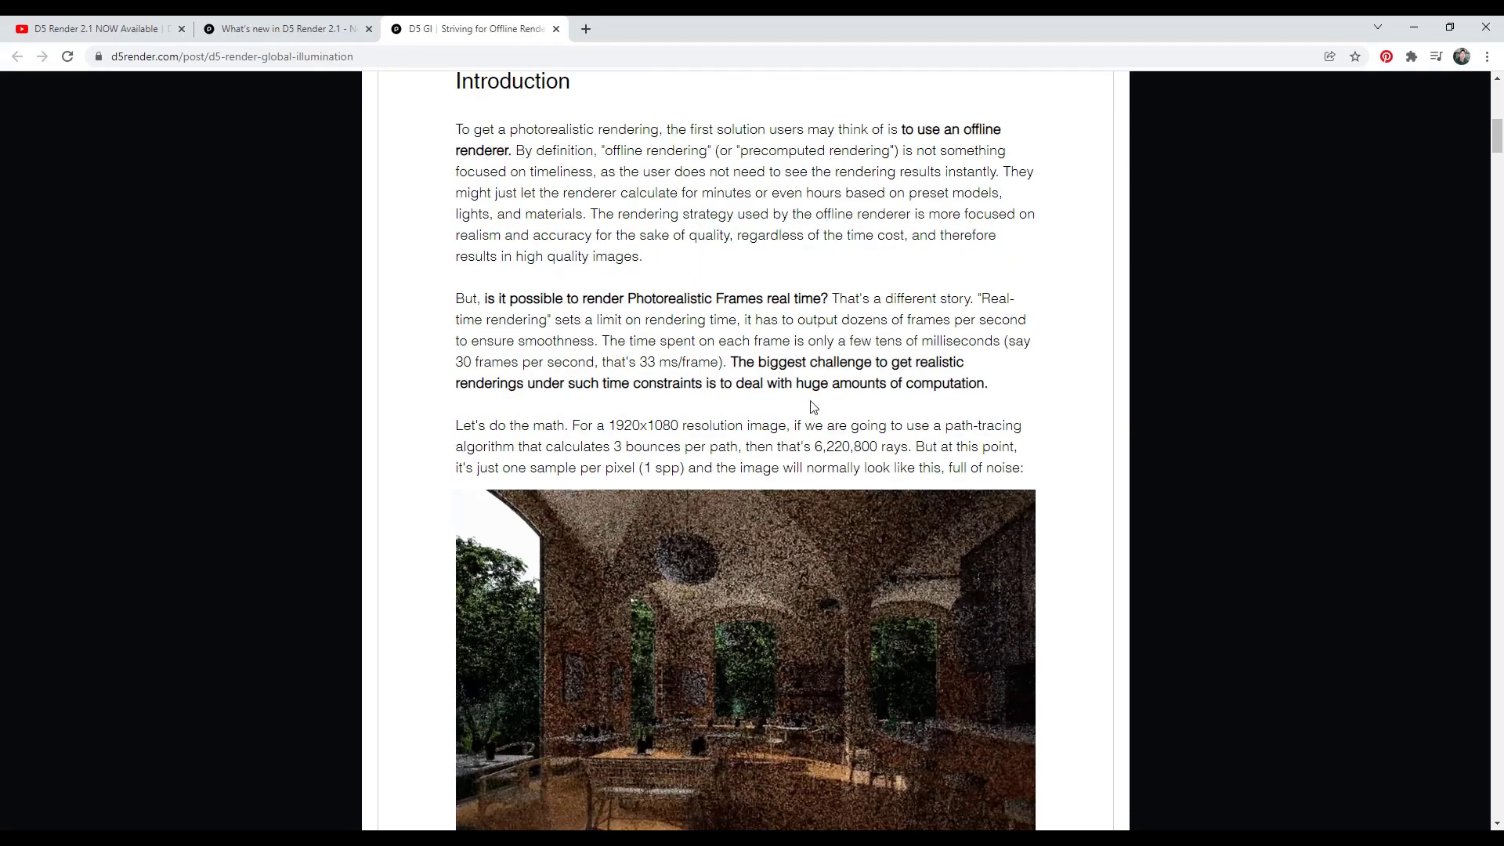
scroll(1002, 427, down, 3)
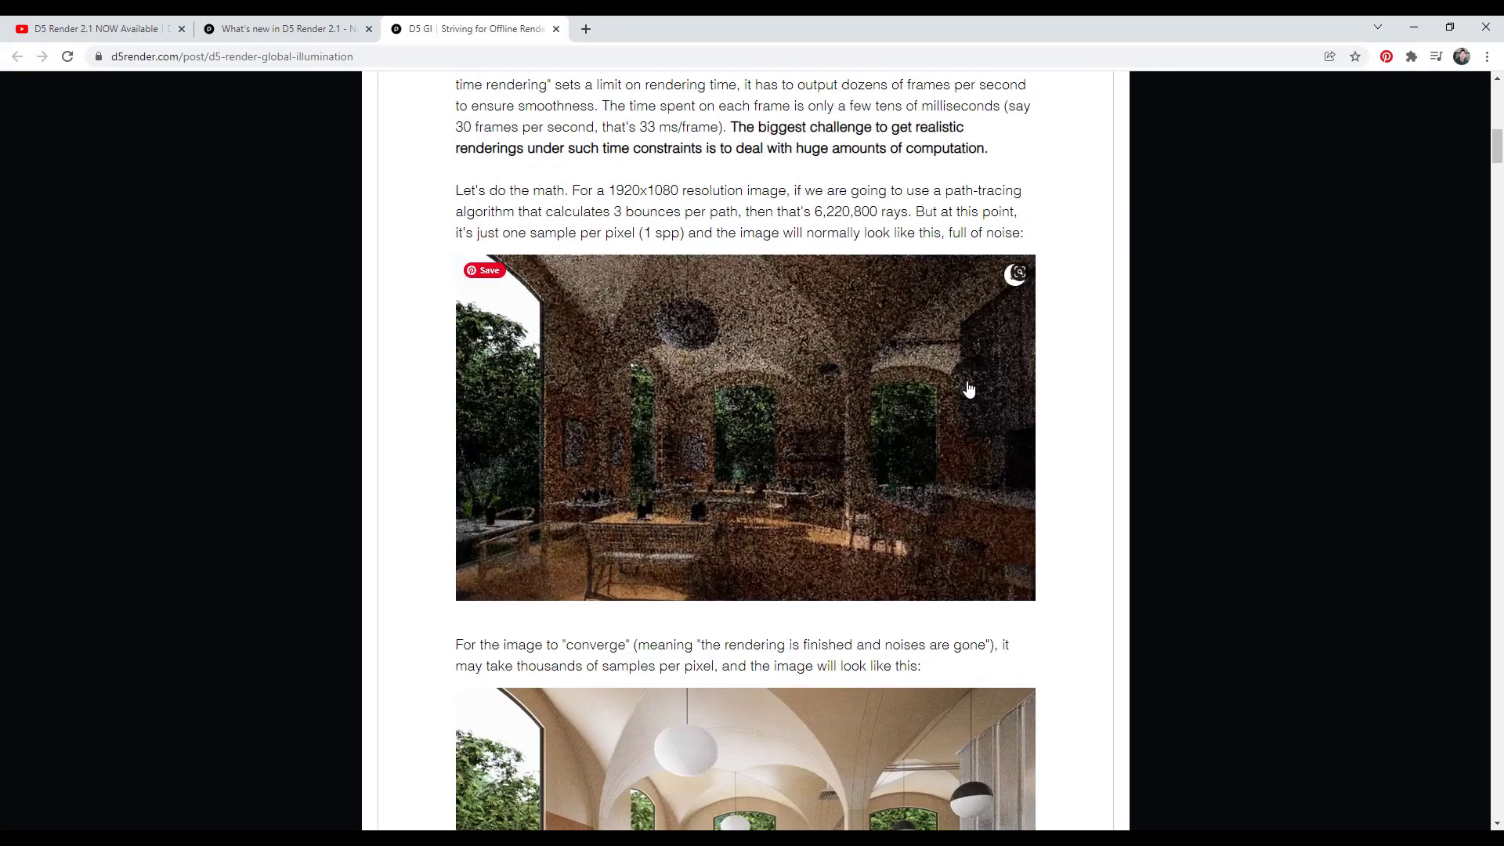
scroll(968, 388, down, 5)
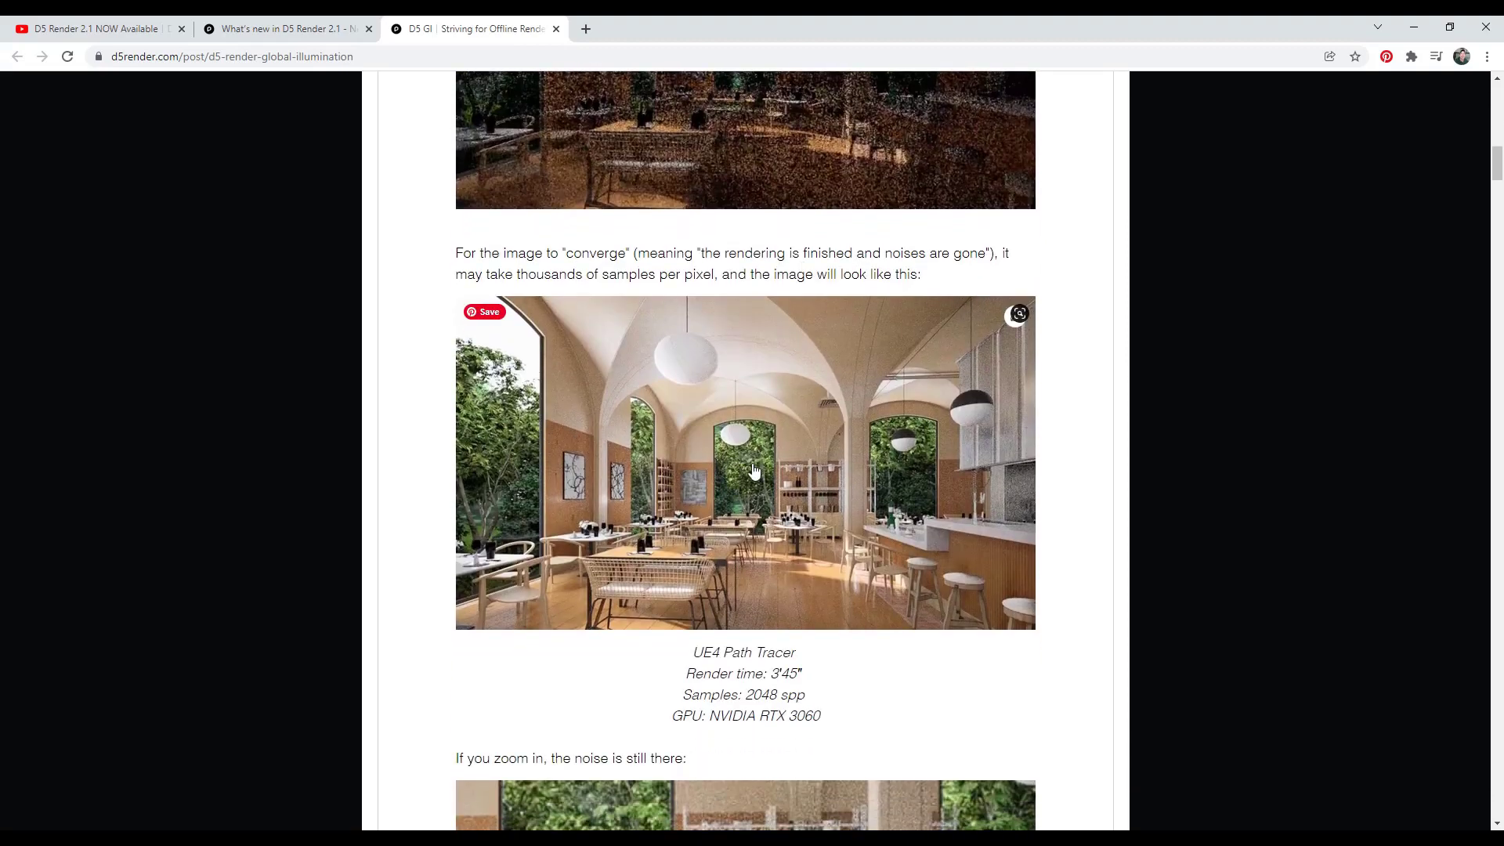
scroll(815, 462, down, 6)
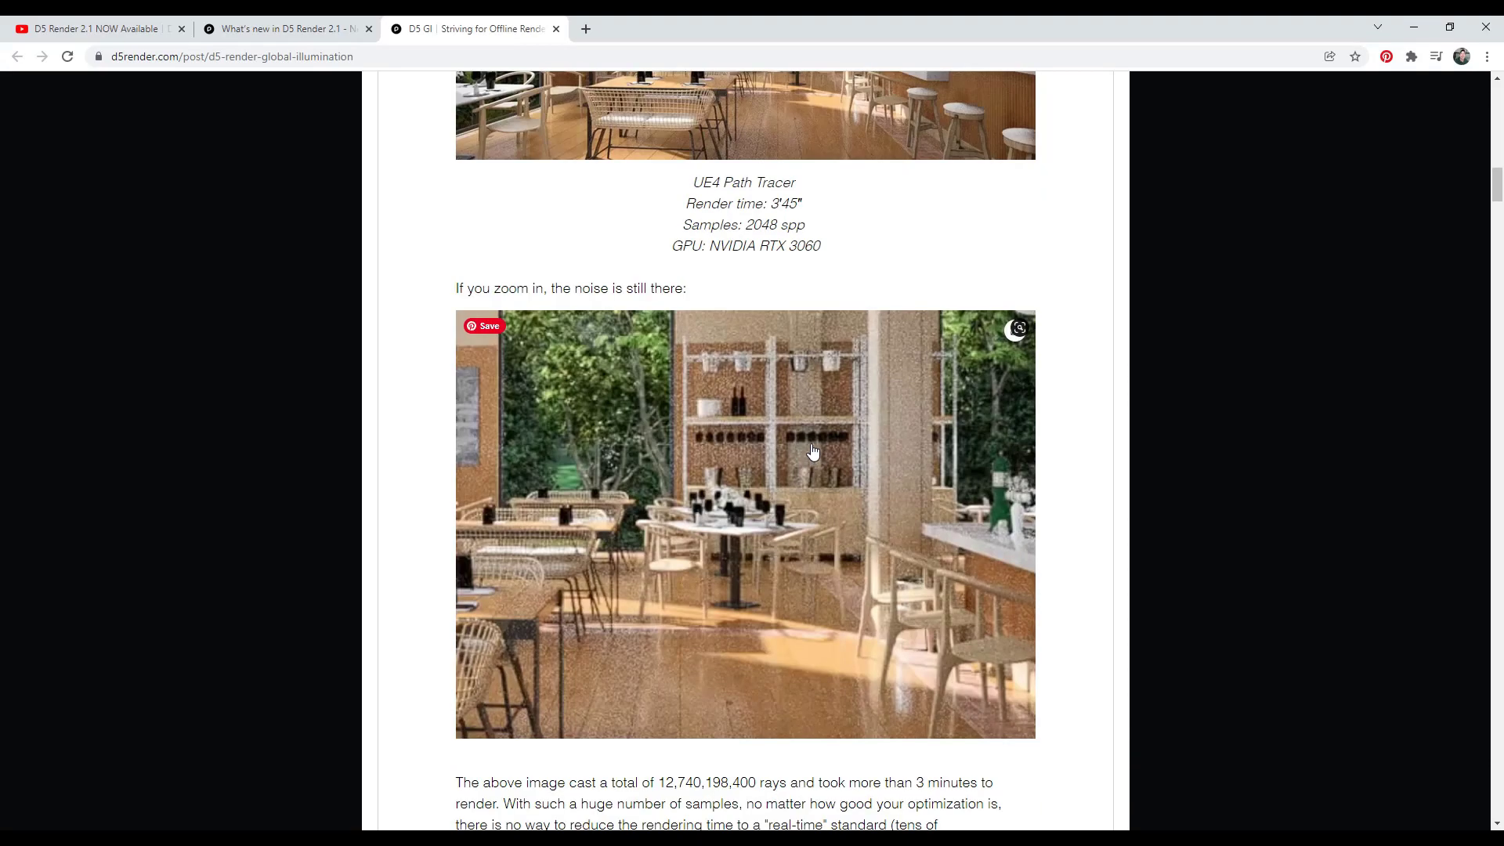
scroll(812, 453, down, 7)
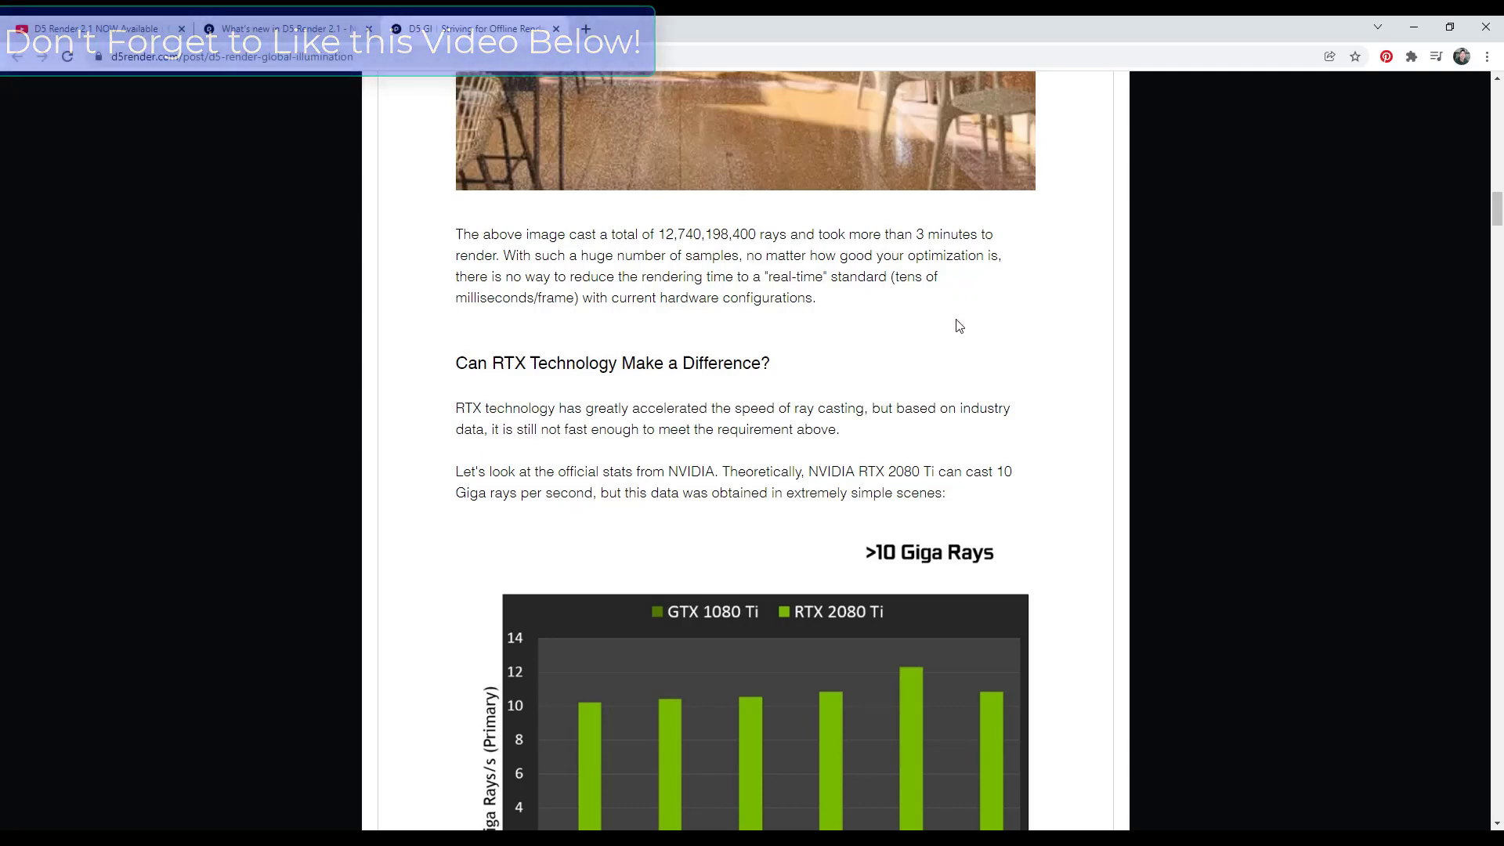
scroll(783, 368, up, 1)
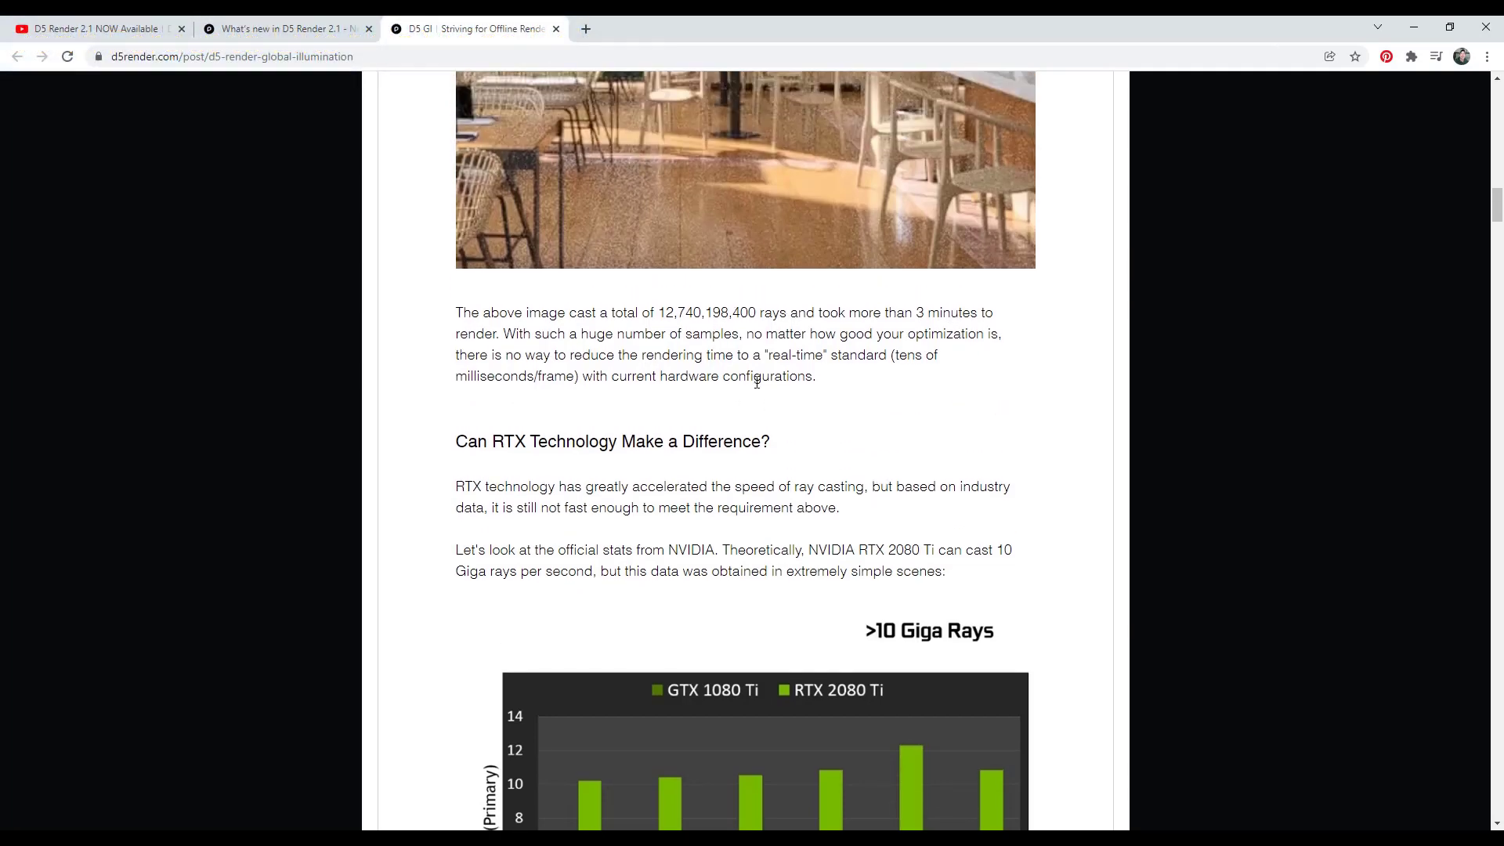
scroll(877, 336, up, 4)
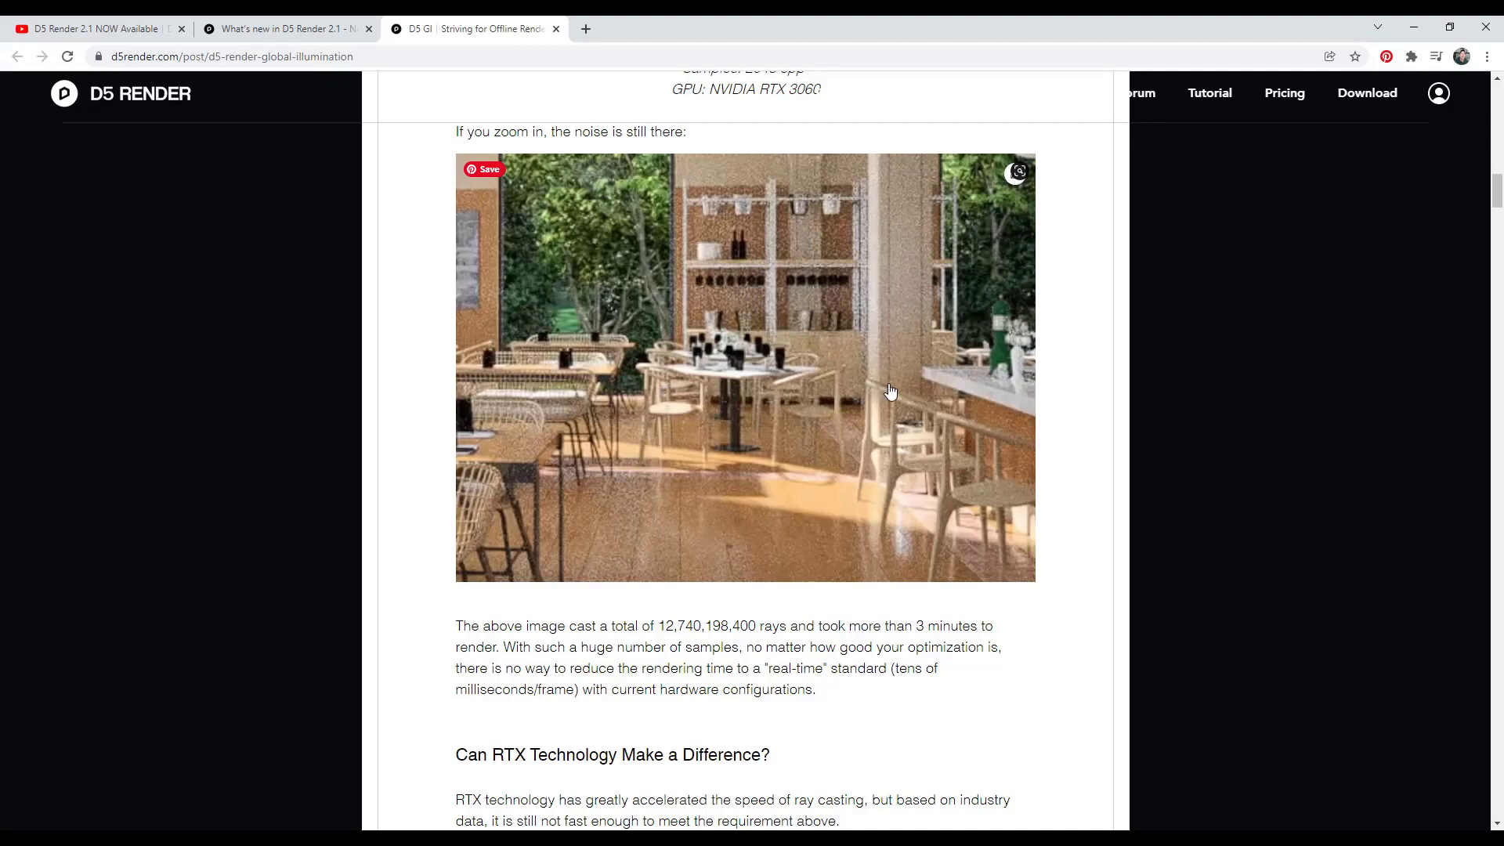
scroll(891, 380, down, 20)
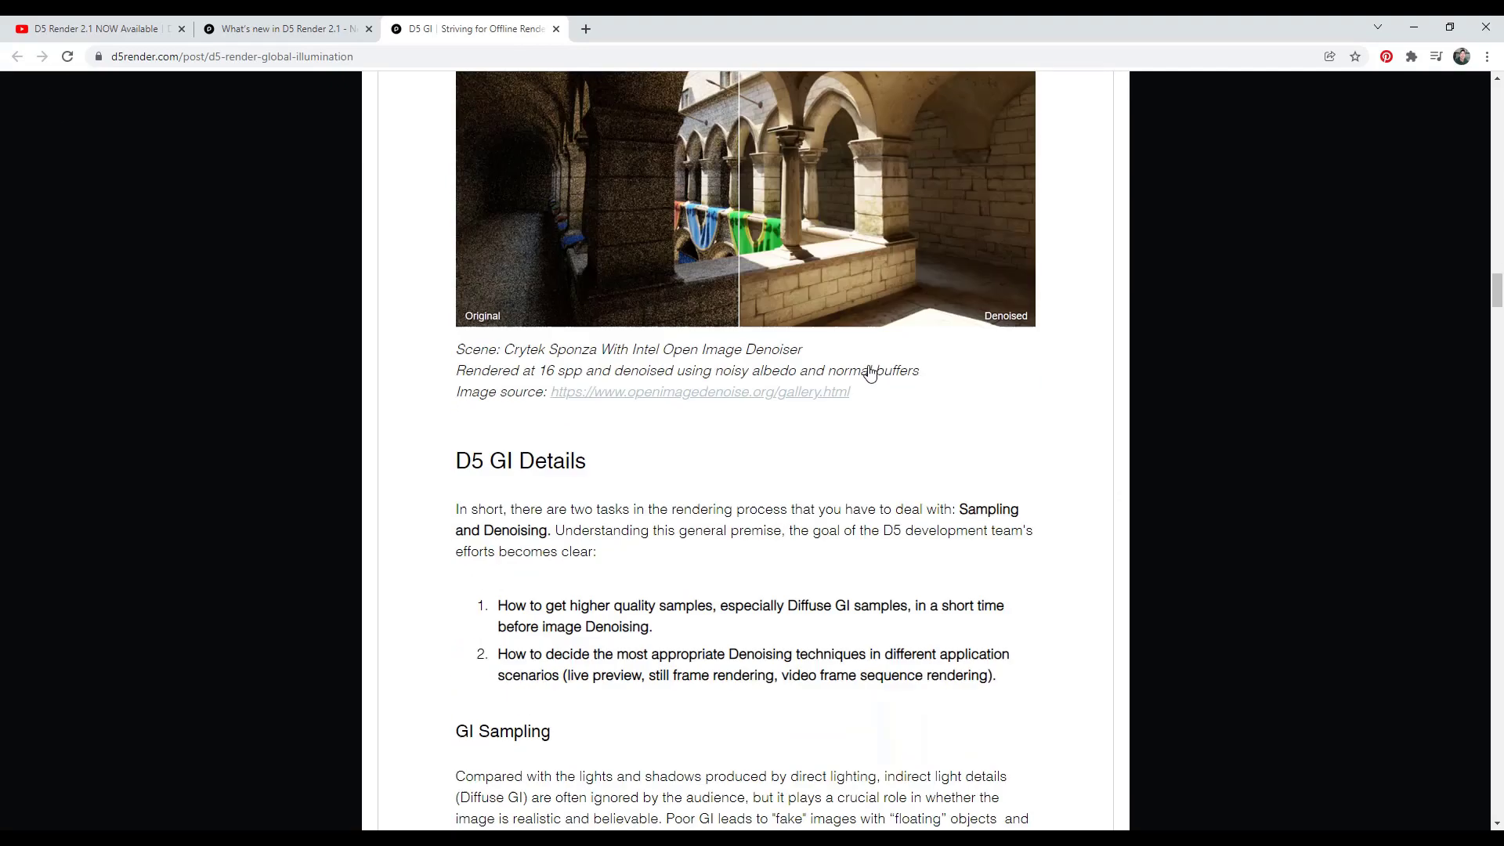
scroll(868, 366, down, 13)
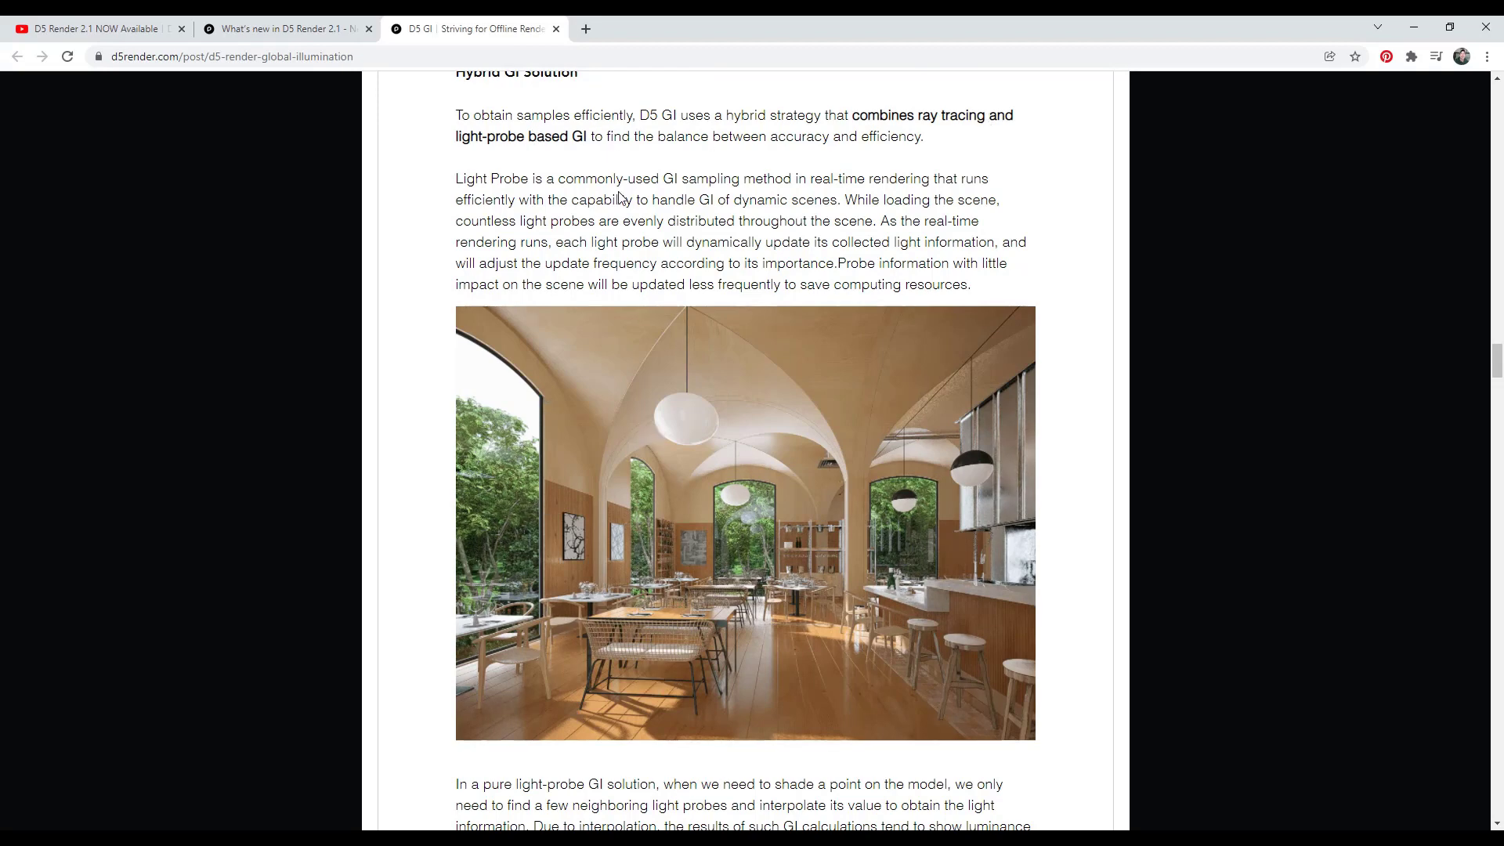
scroll(591, 136, down, 1)
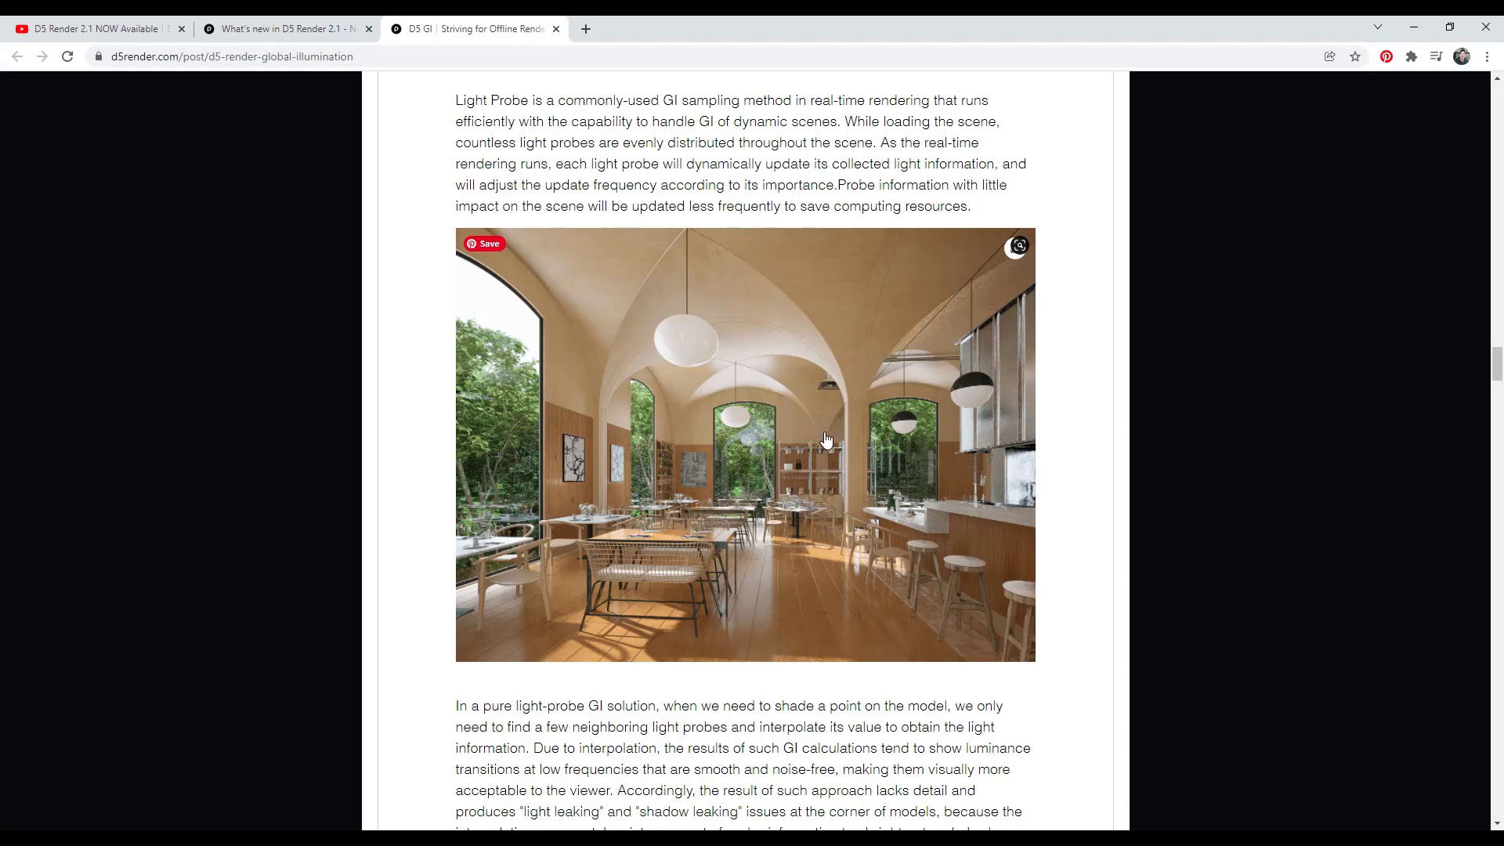
scroll(887, 306, down, 5)
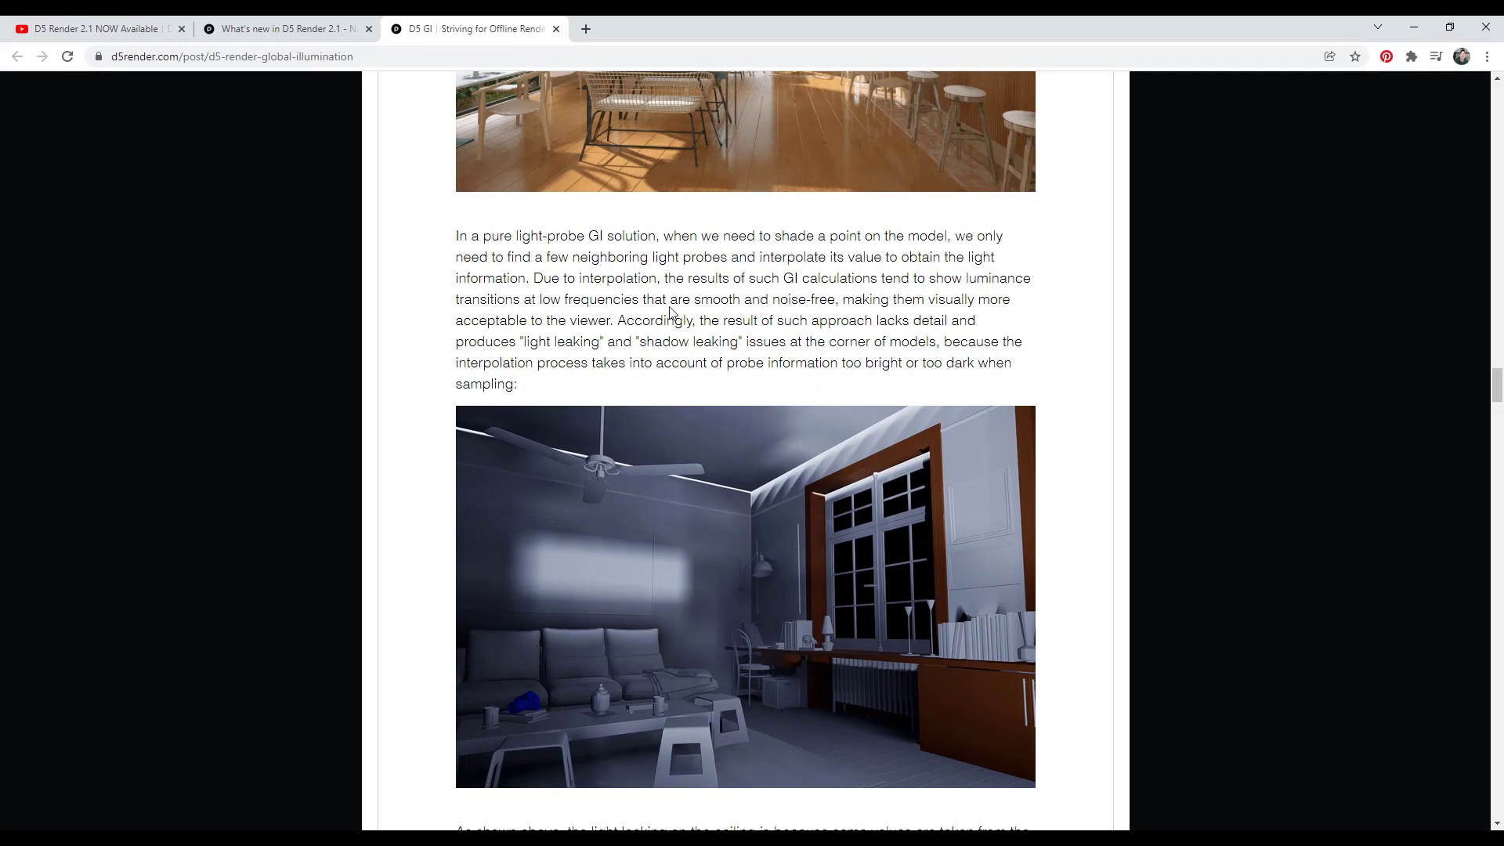
scroll(740, 293, down, 10)
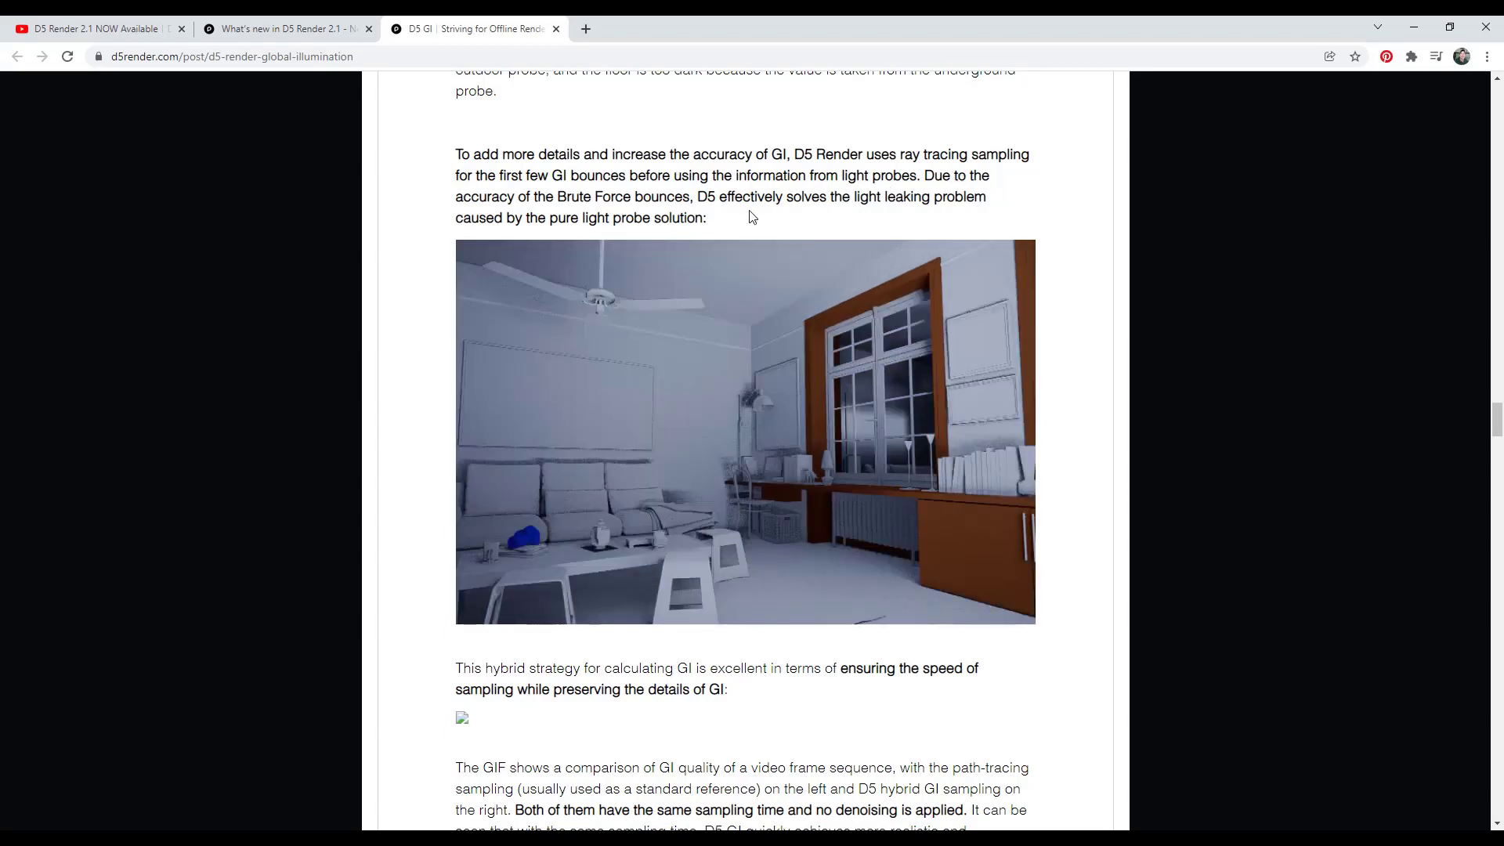
scroll(752, 227, down, 5)
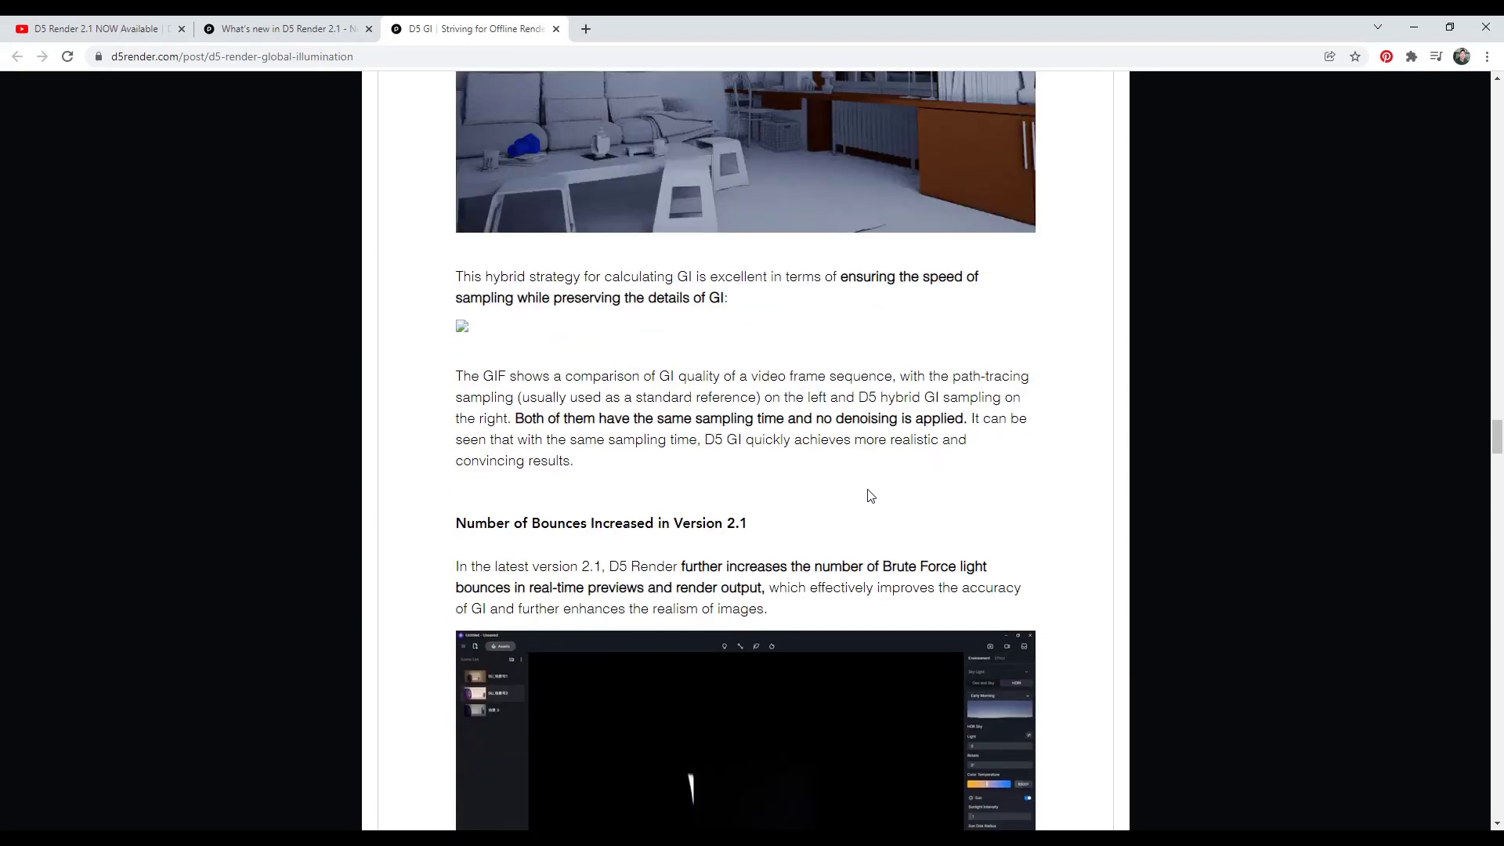
scroll(874, 494, down, 5)
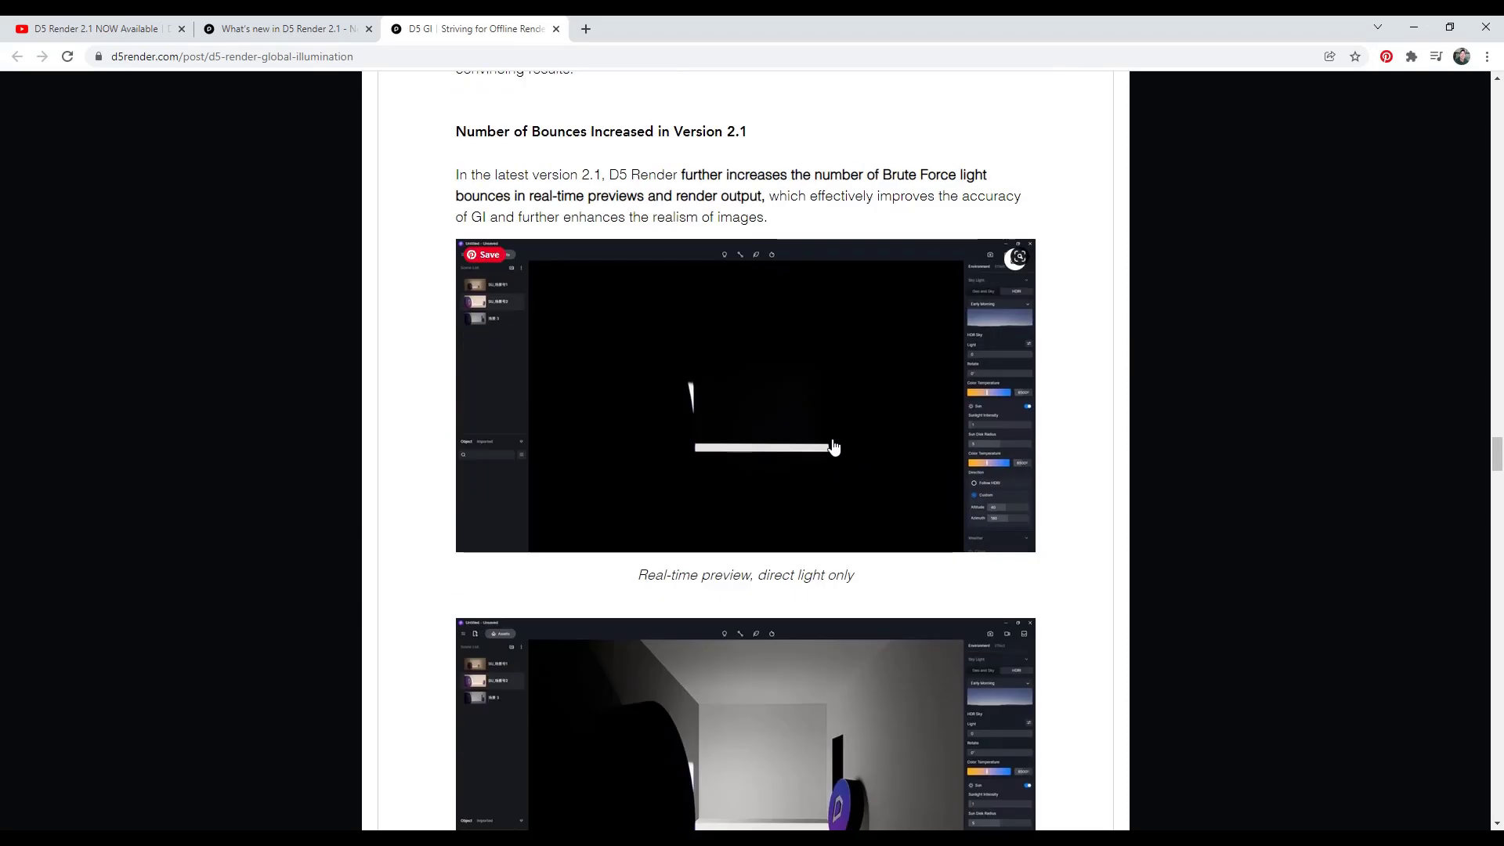
scroll(410, 386, down, 11)
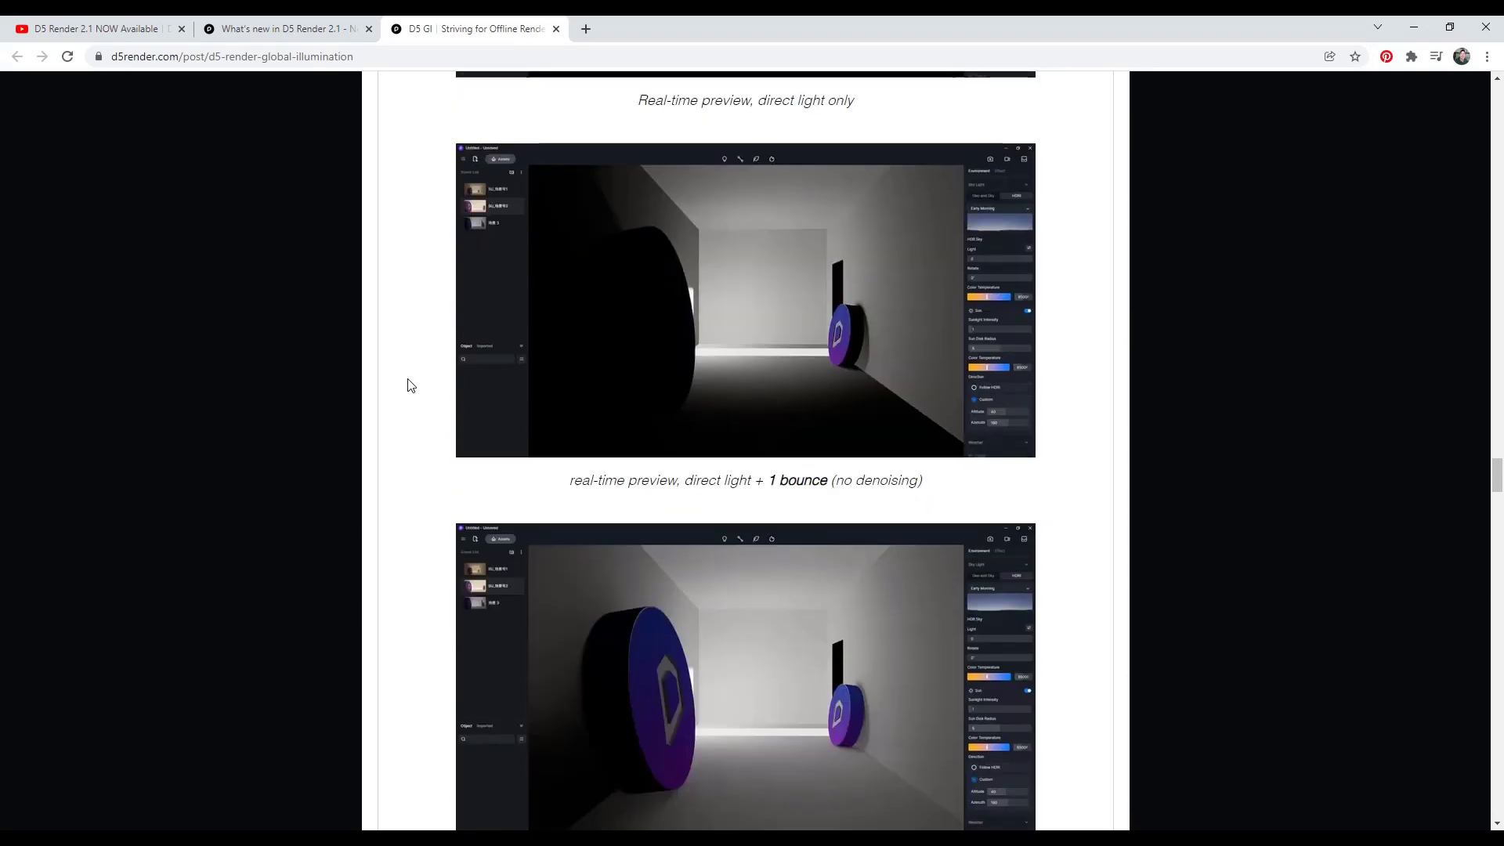
scroll(409, 386, down, 6)
scroll(540, 278, up, 2)
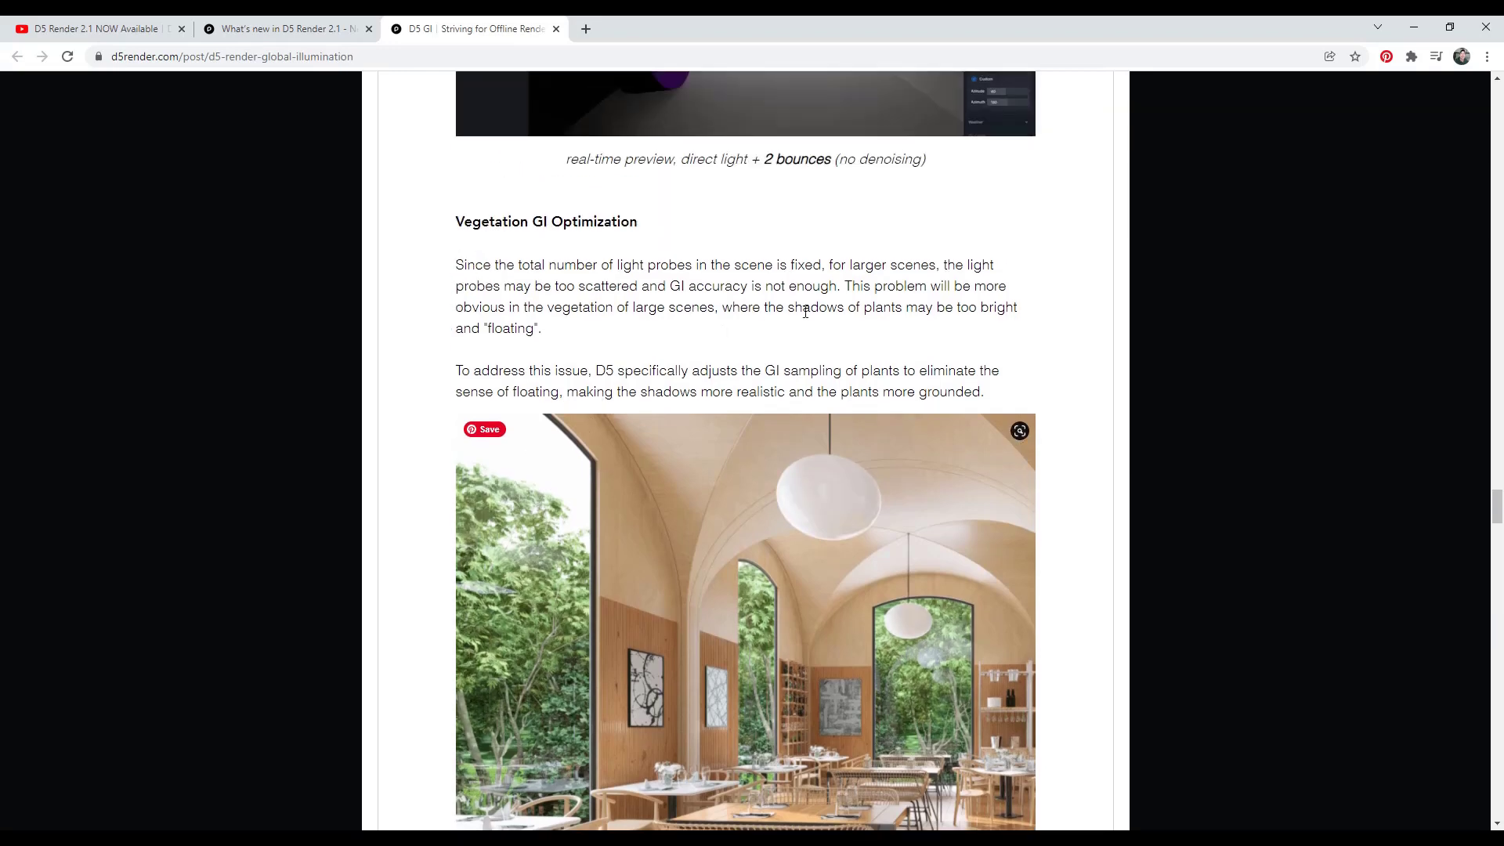
scroll(763, 358, down, 13)
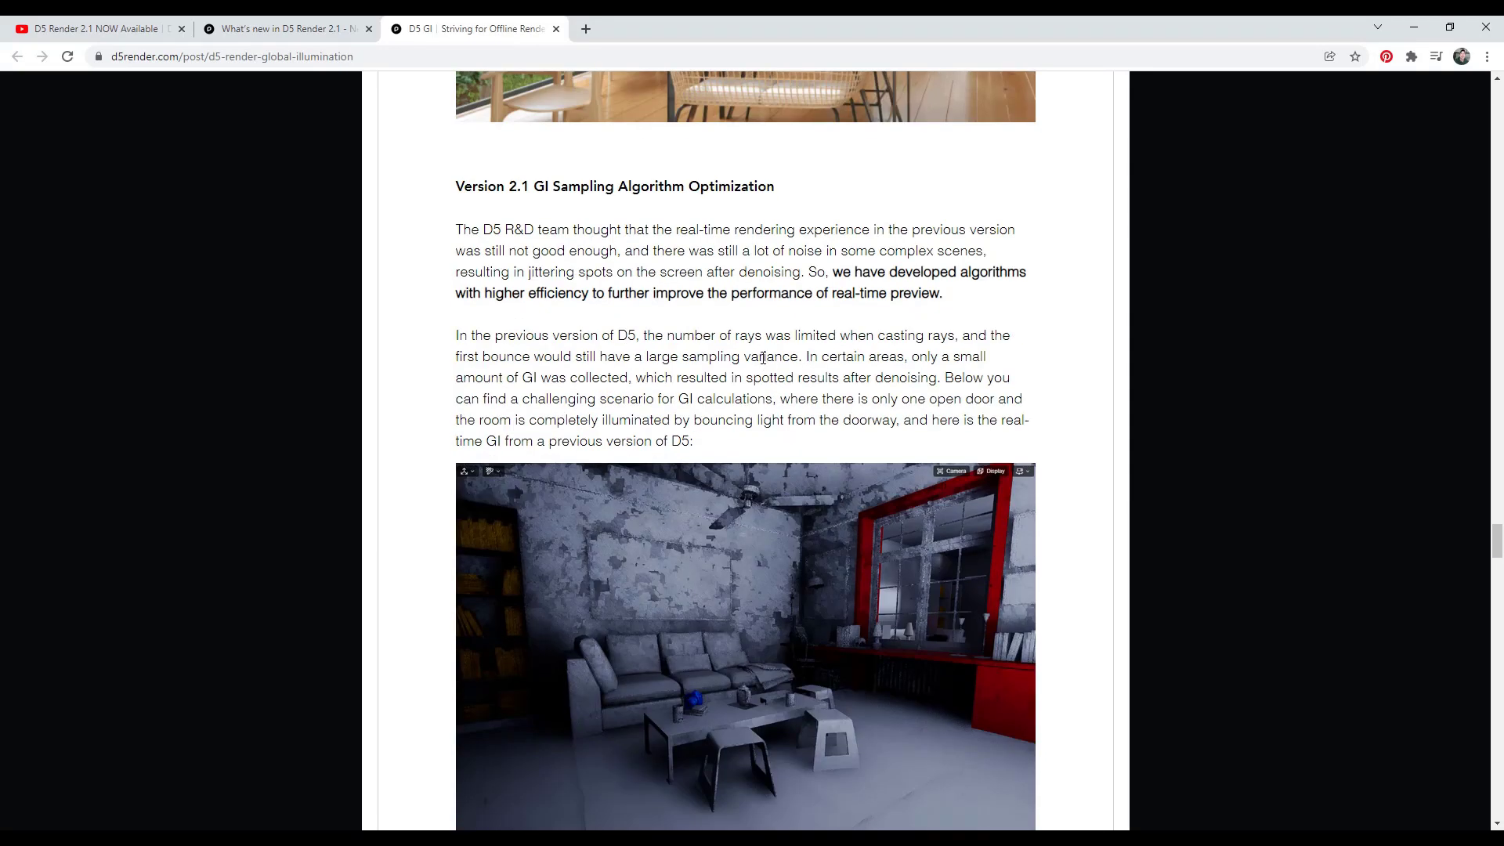
scroll(819, 368, down, 2)
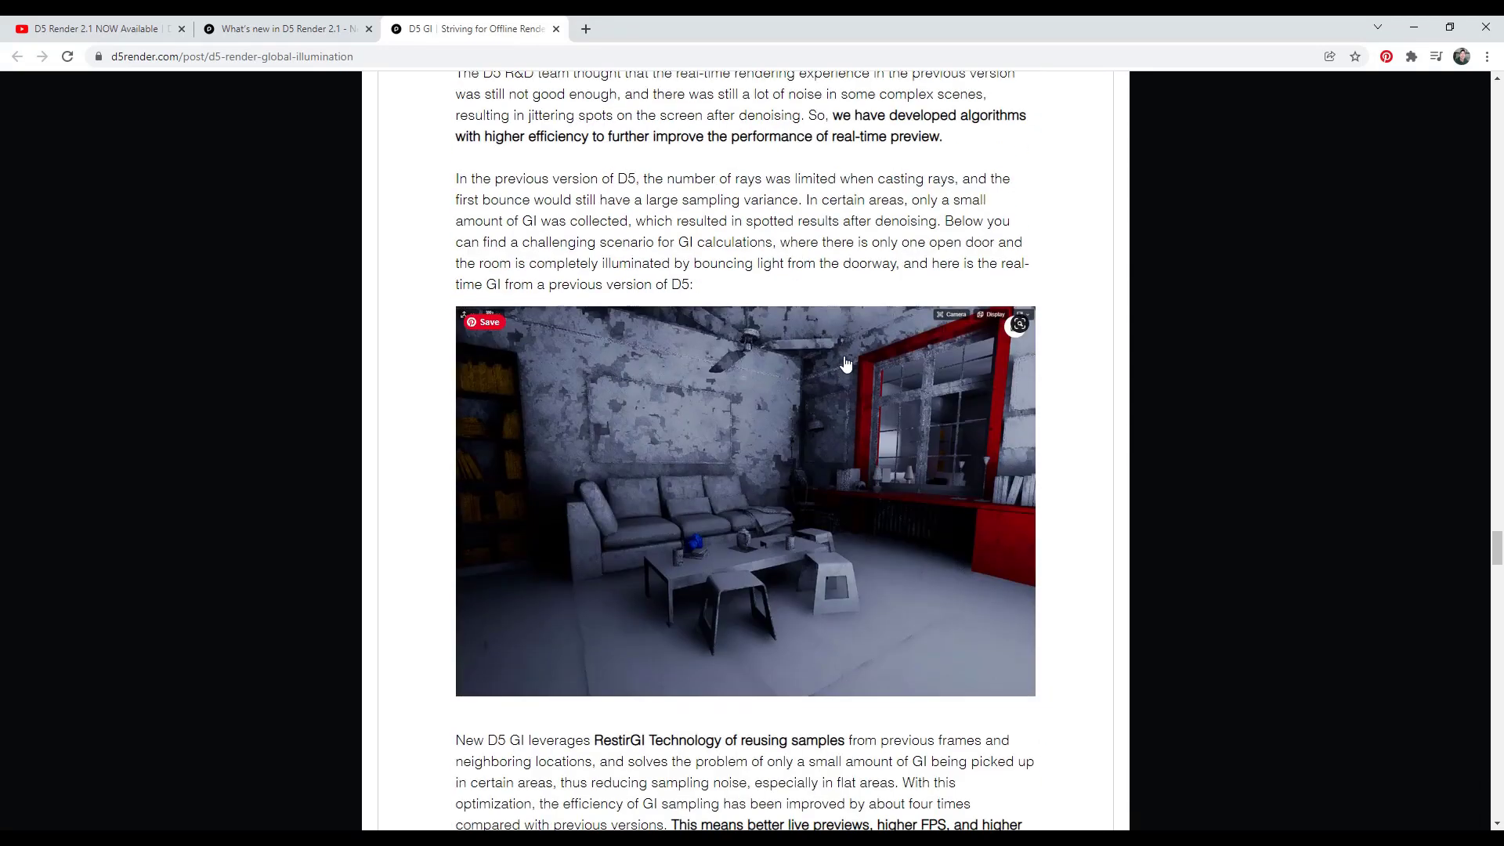
scroll(844, 349, down, 8)
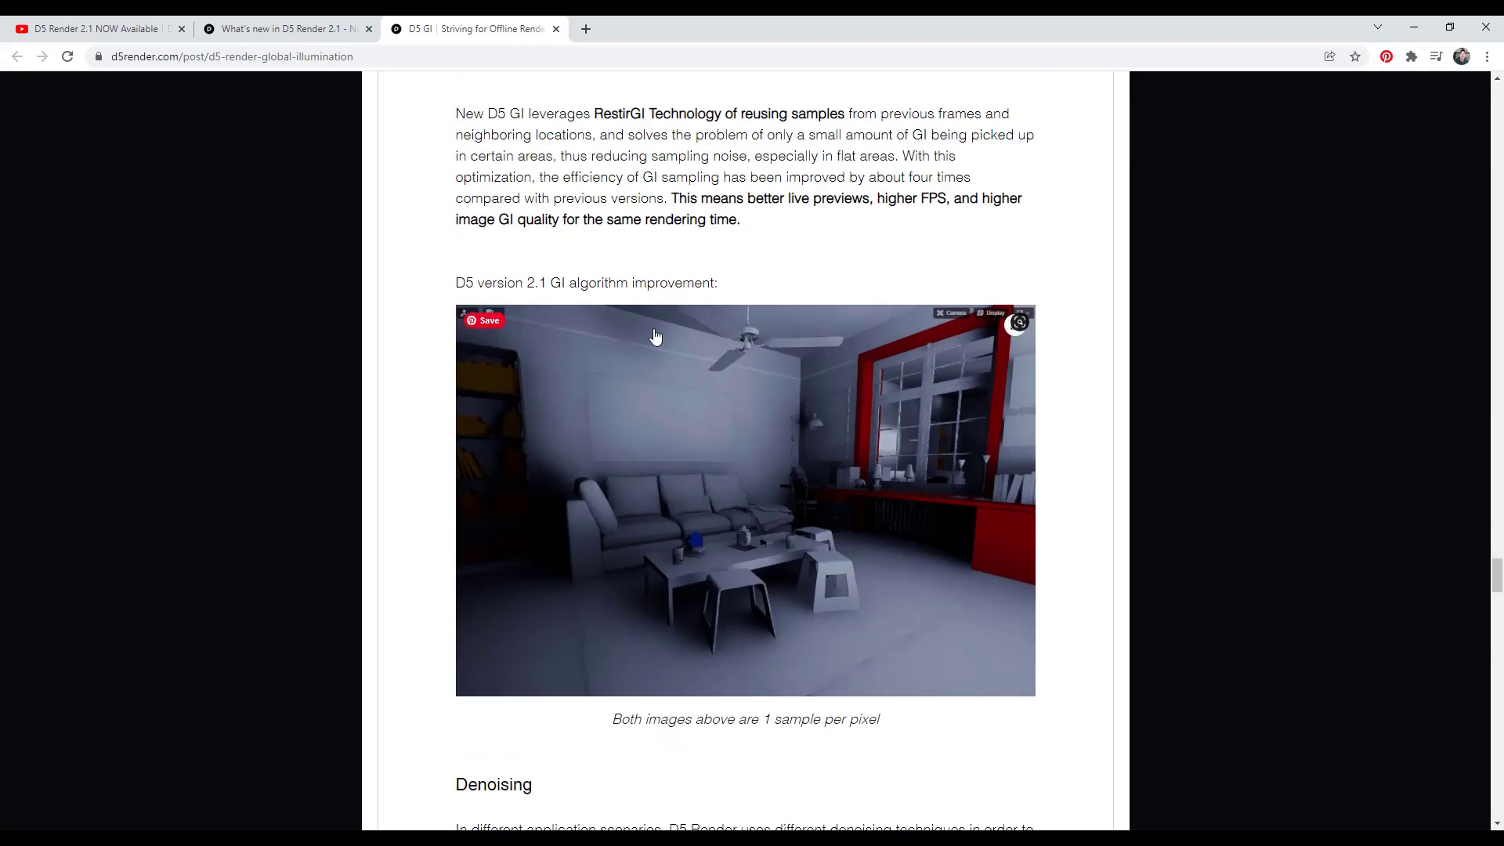
scroll(501, 417, down, 2)
scroll(486, 413, down, 9)
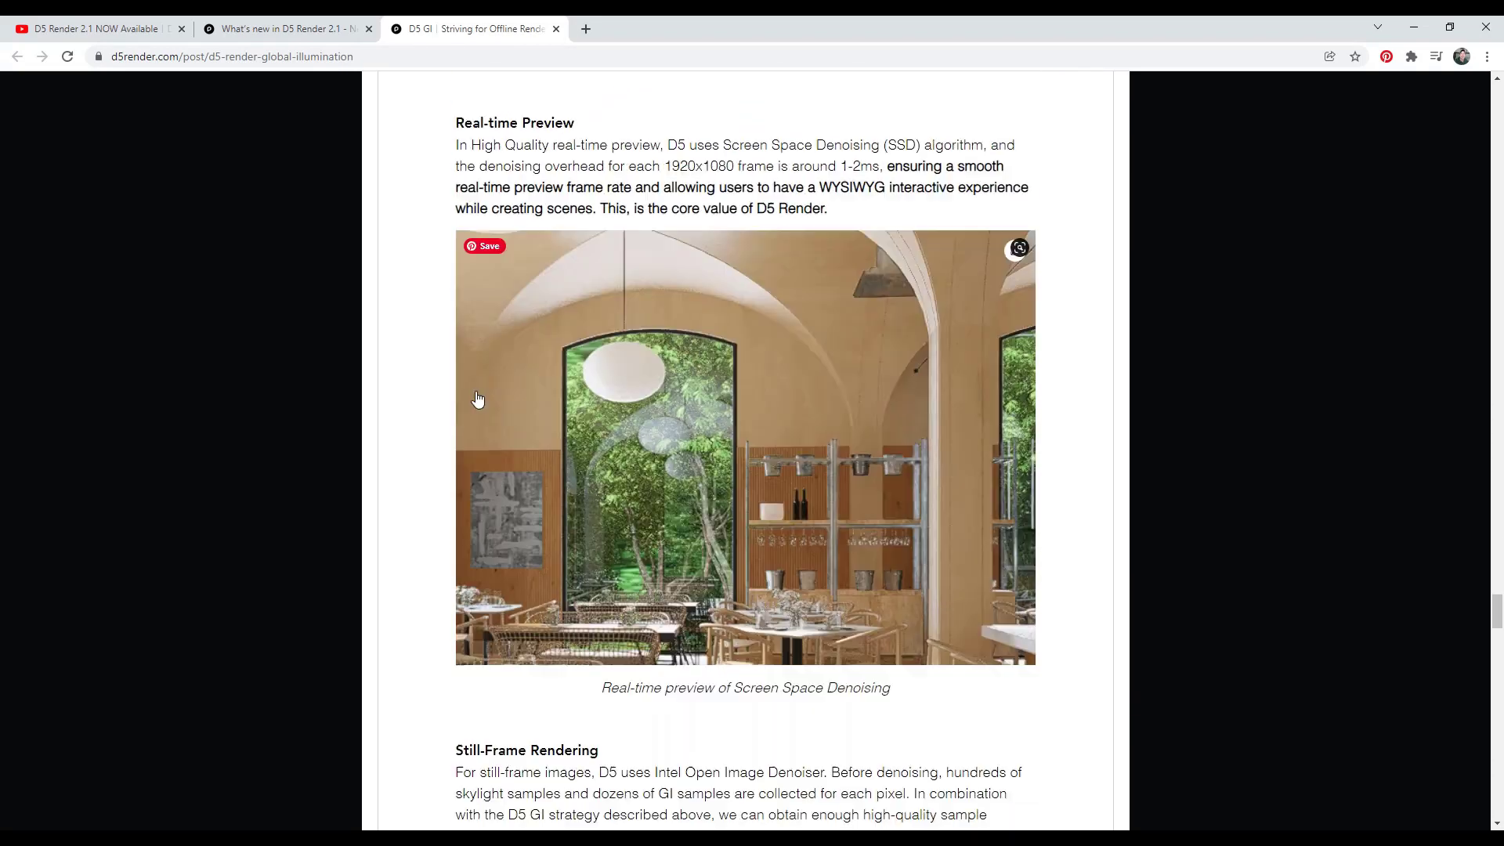
scroll(455, 383, down, 11)
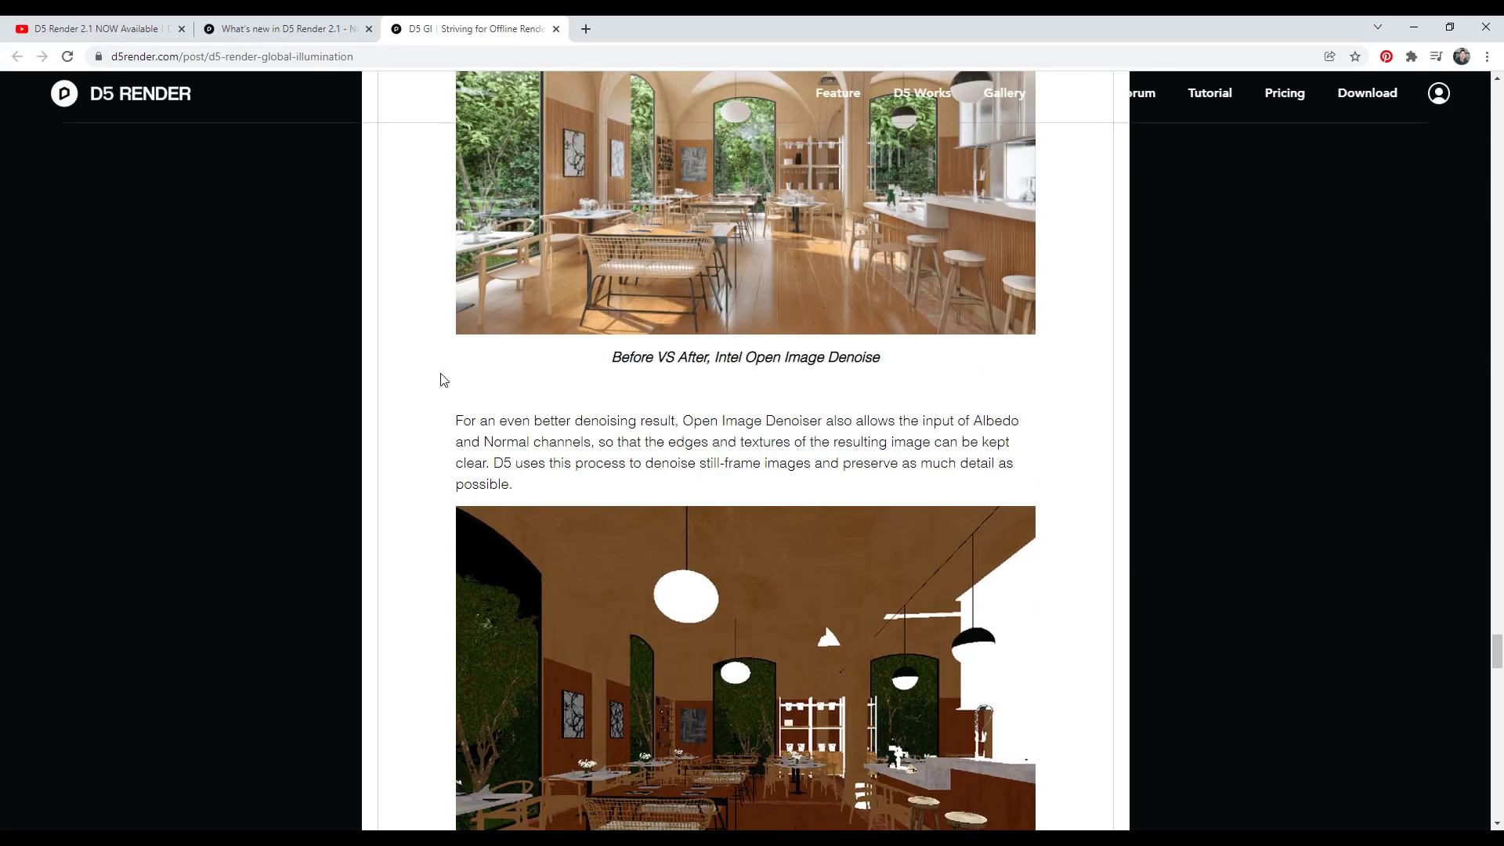
scroll(445, 384, down, 5)
scroll(445, 384, down, 16)
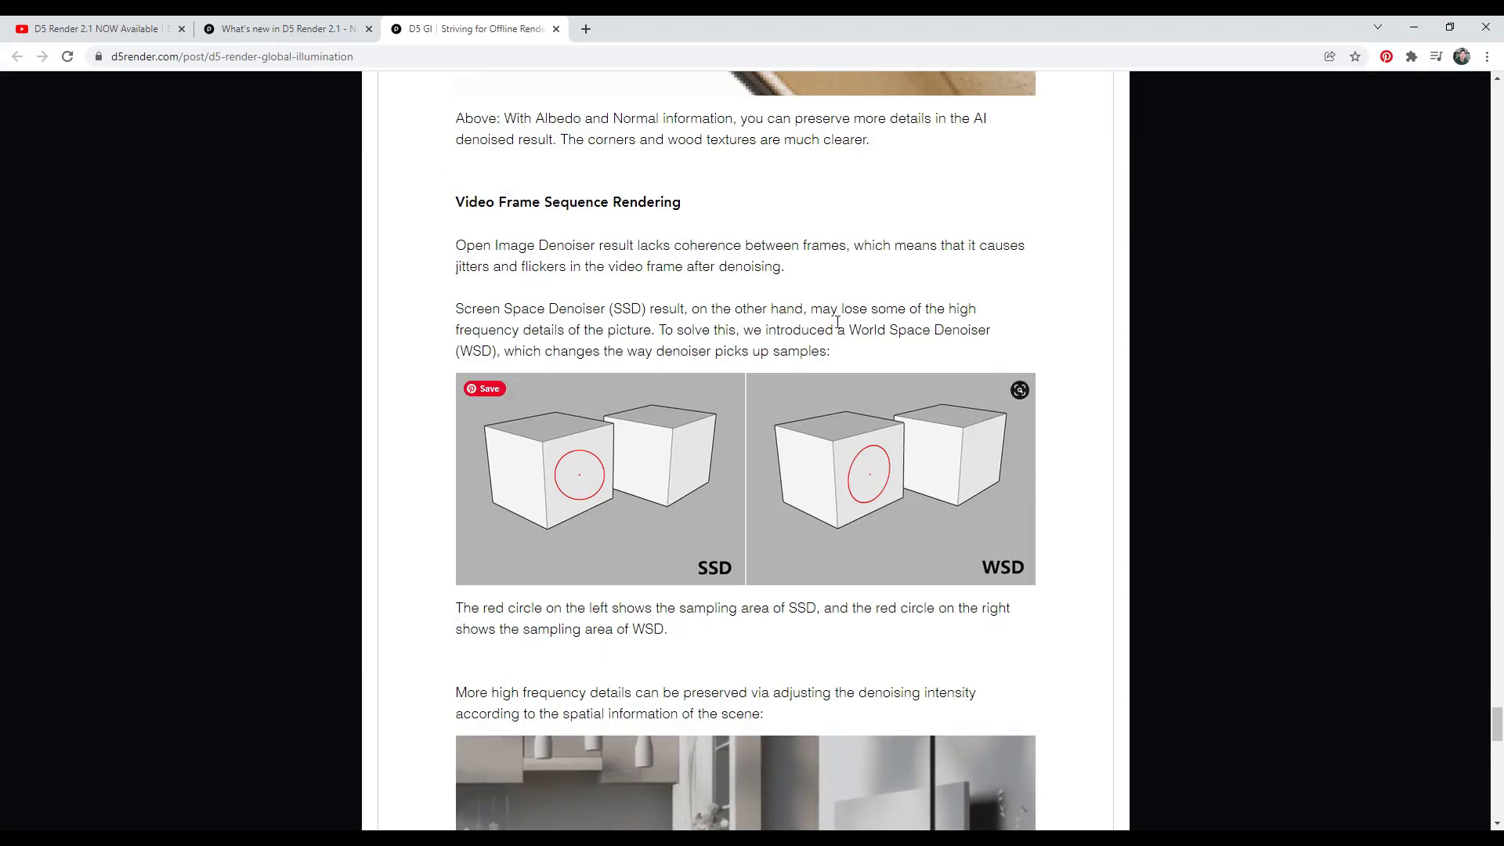
scroll(850, 368, down, 12)
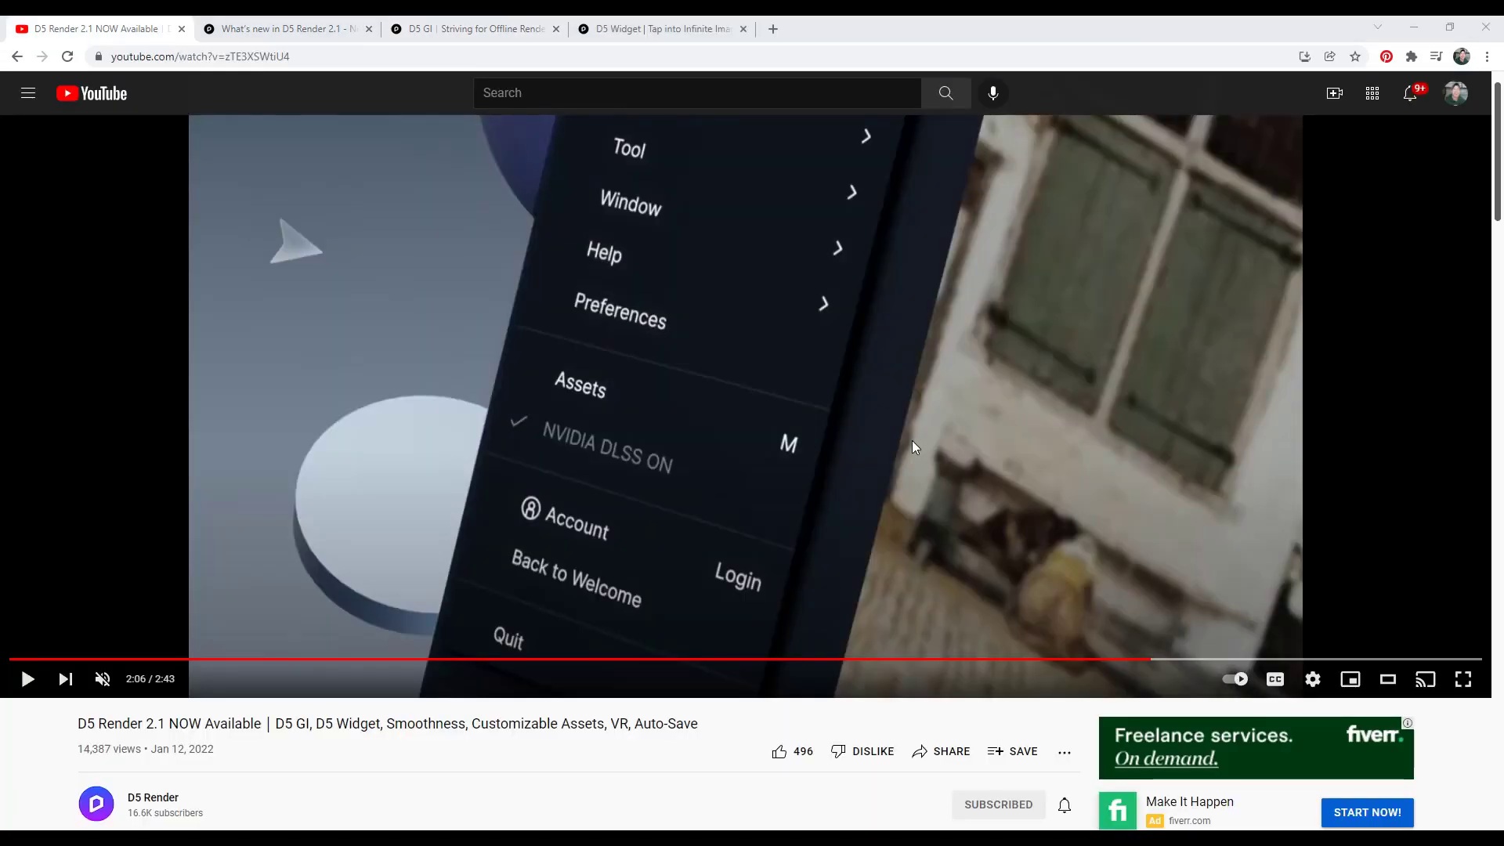
Resume the D5 Render 2.1 video so it plays on to the Widget: Color Grading feature.
click(26, 680)
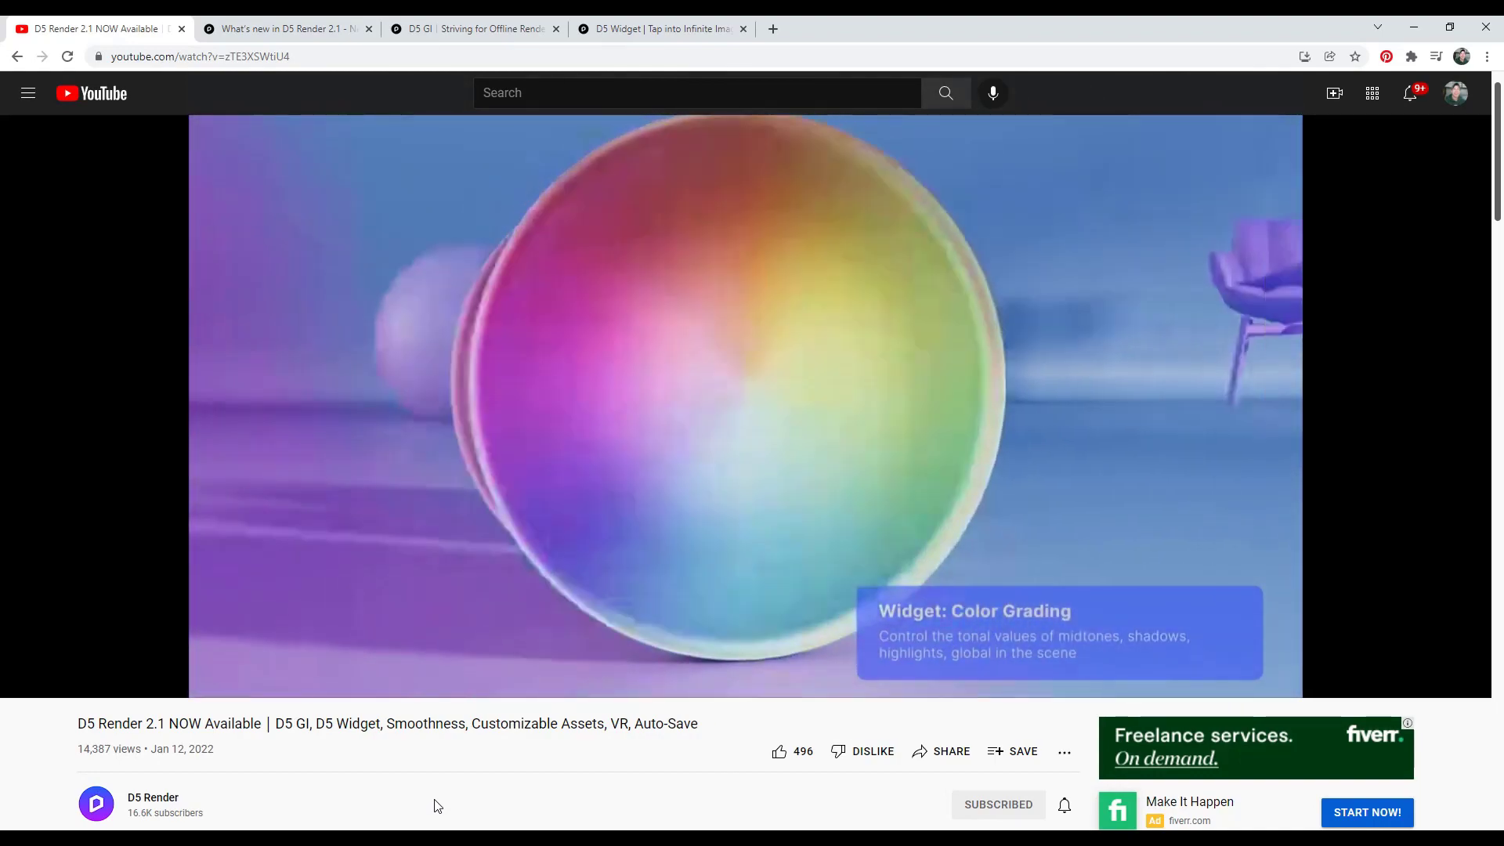
In the D5 Widget article, highlight the closing paragraph about user-made widgets.
key(ctrl+4)
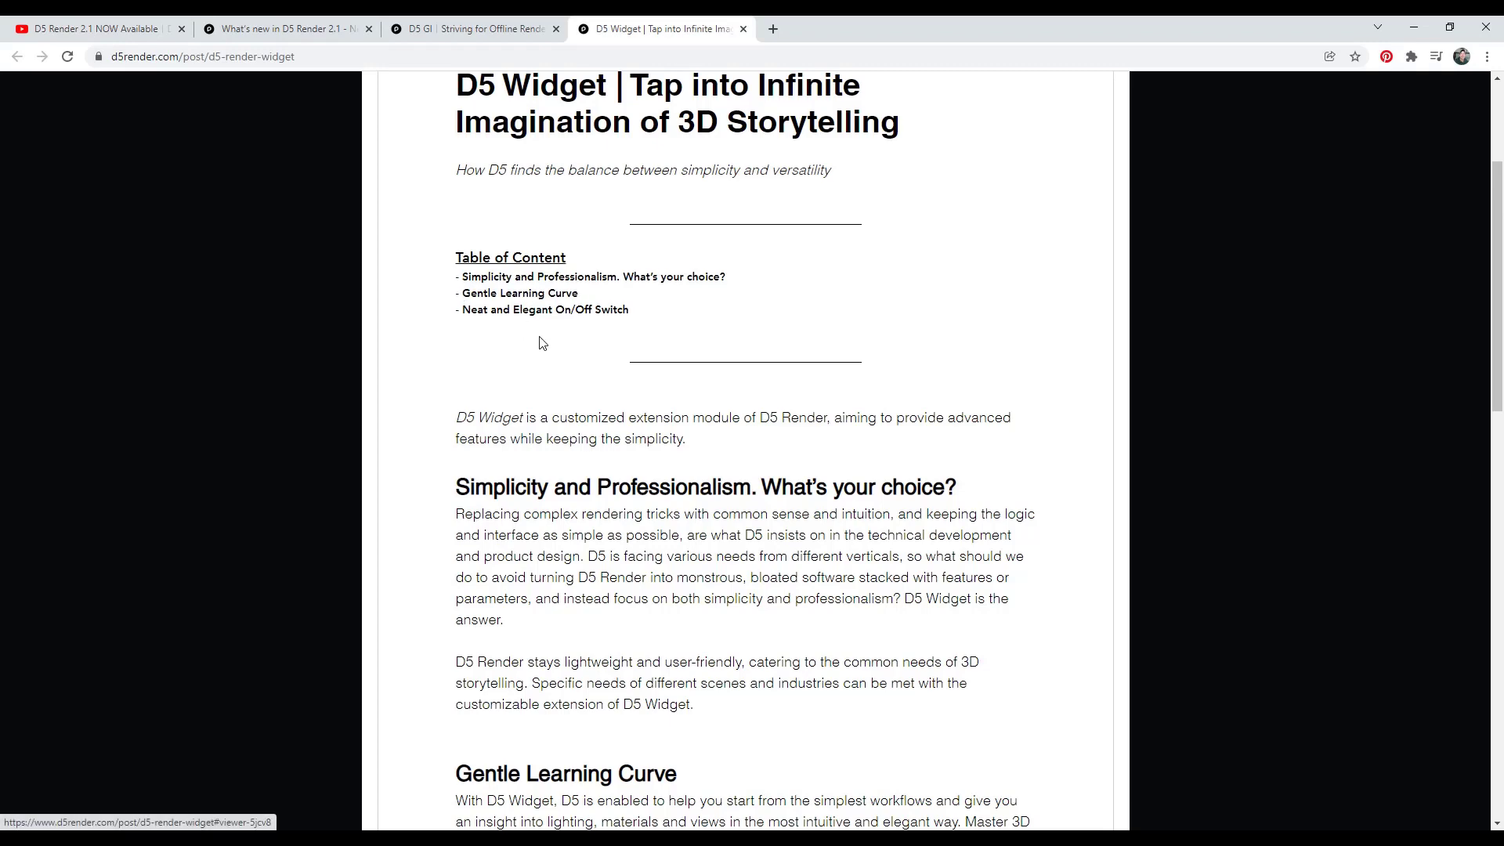
scroll(650, 400, down, 3)
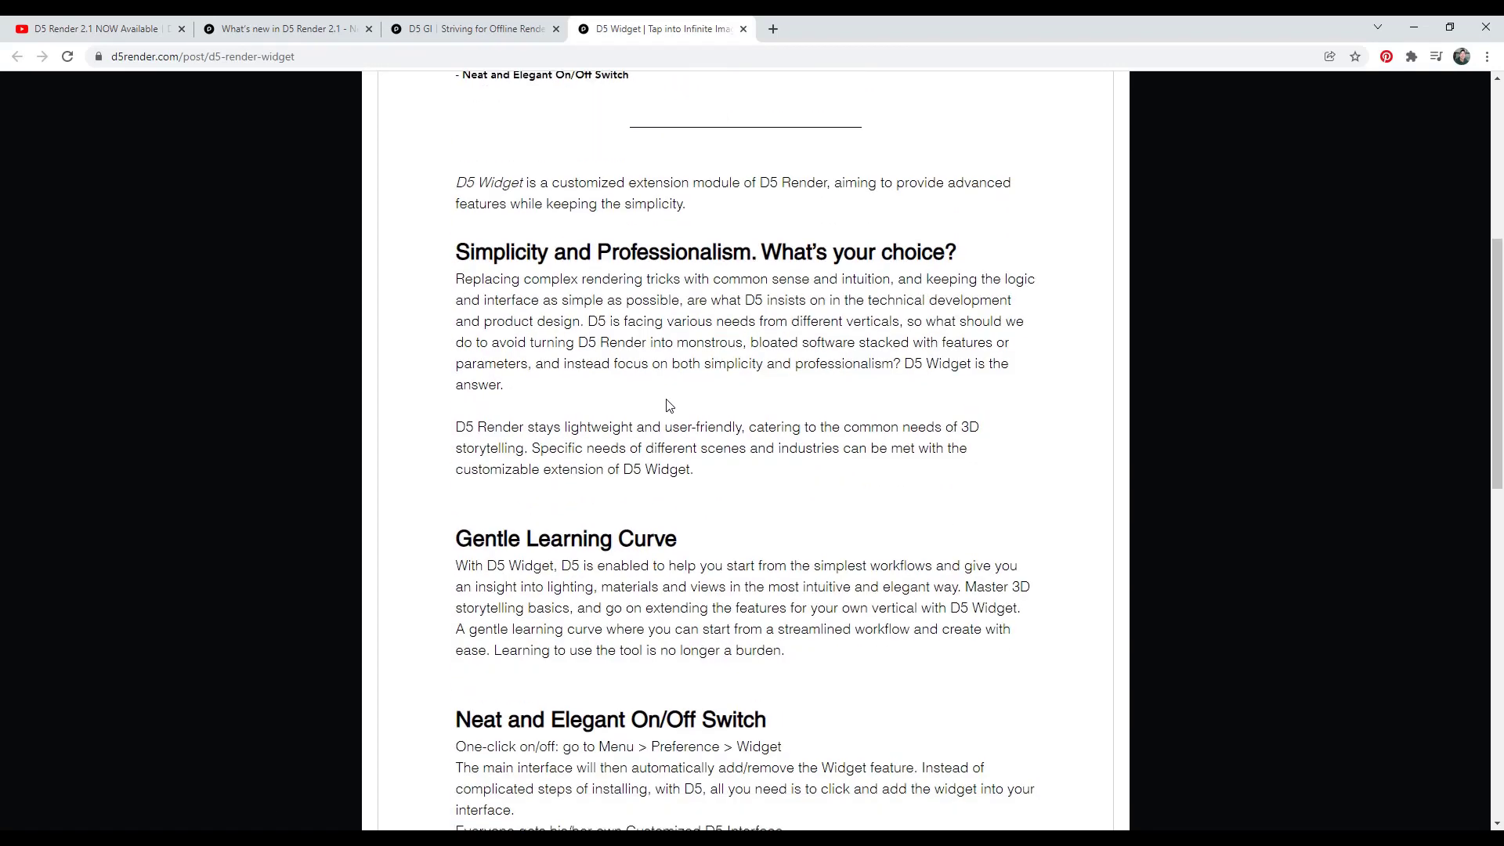
scroll(718, 336, down, 5)
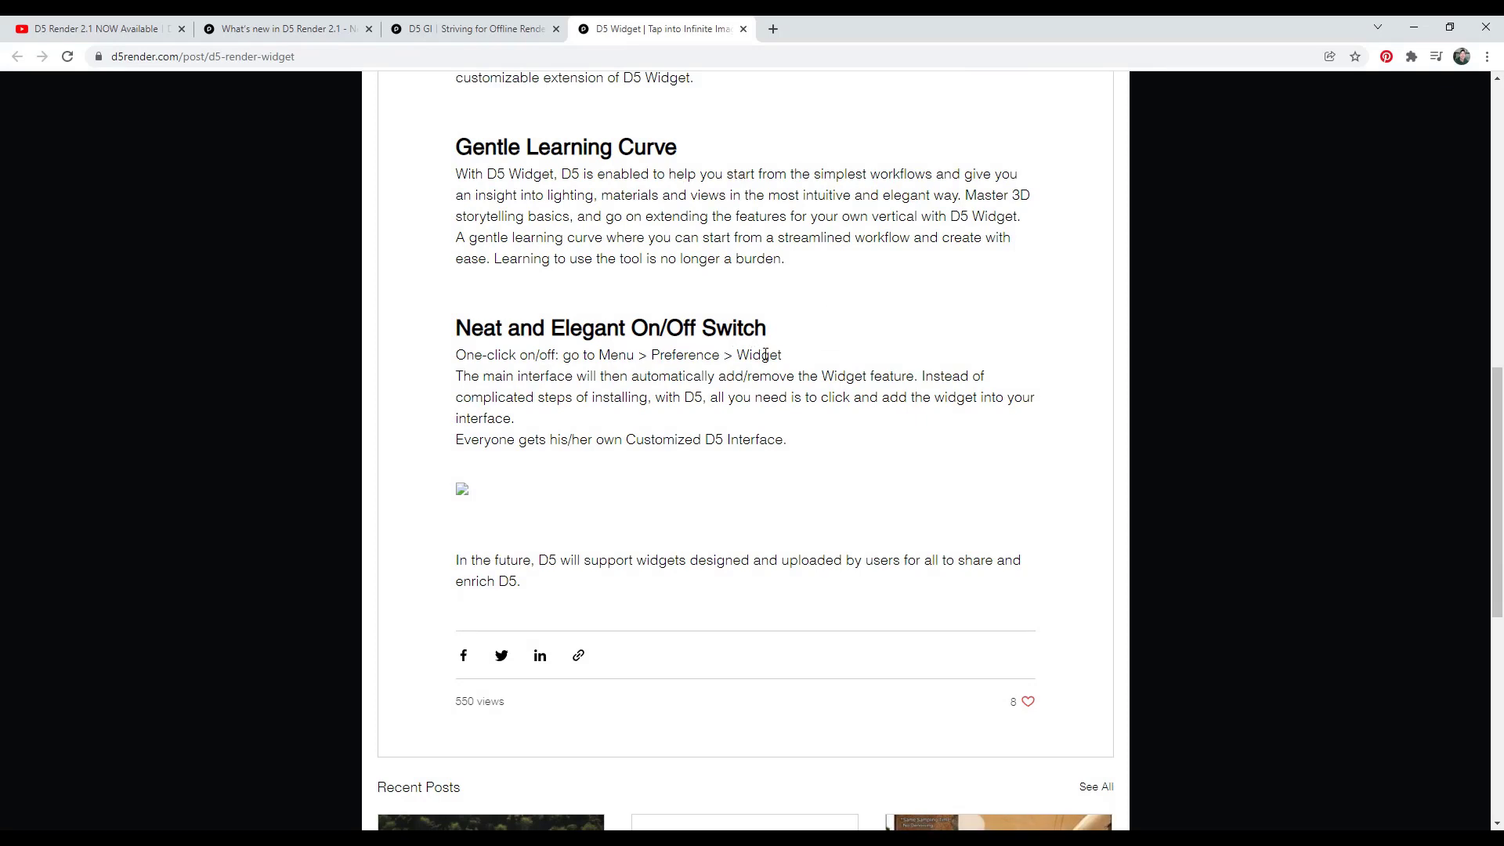
drag(523, 581, 440, 564)
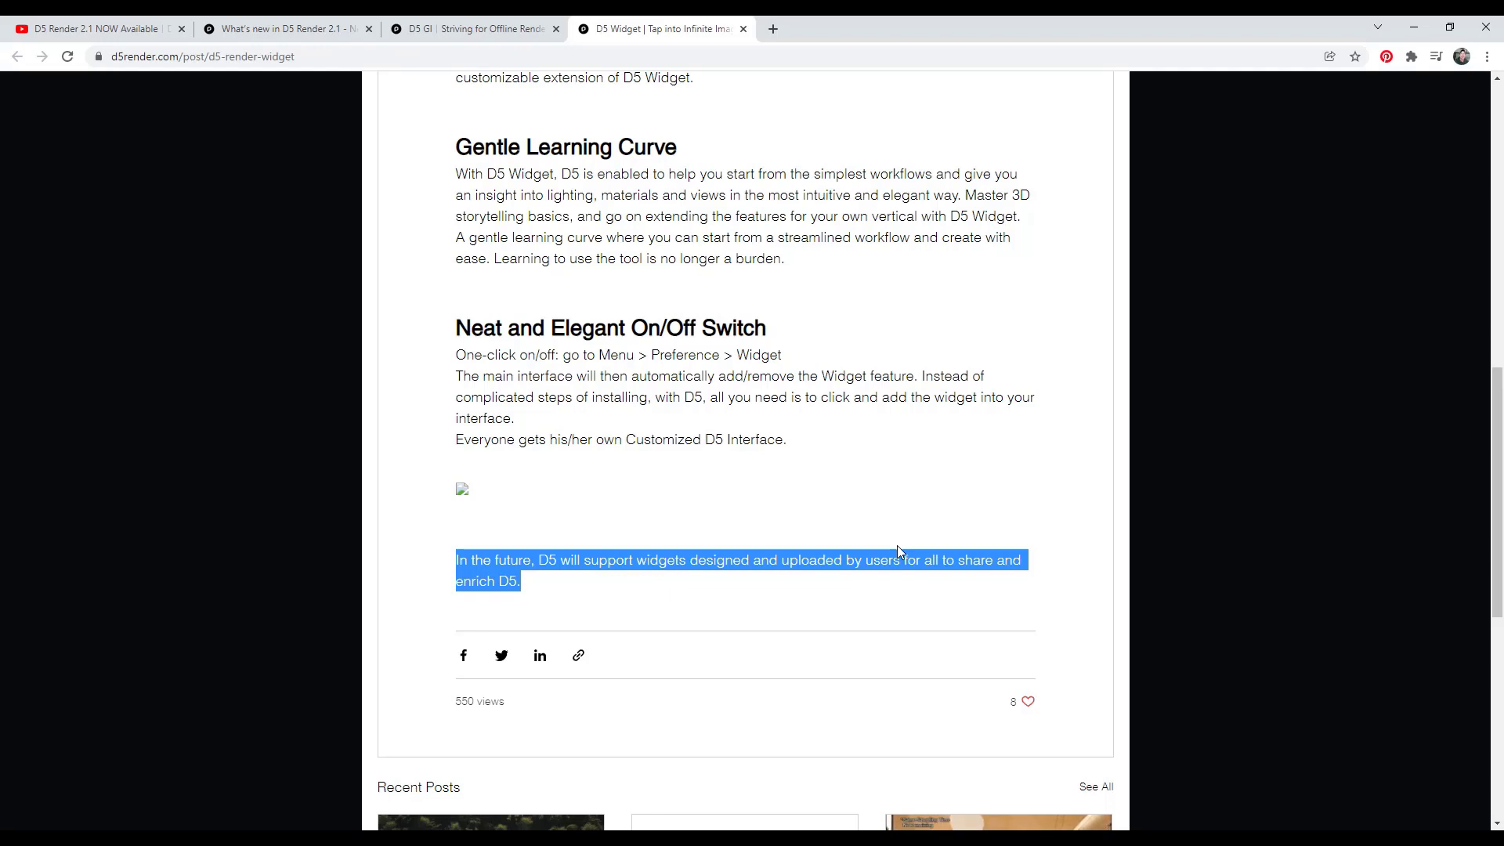
Scroll back through the D5 Widget article, then return to the D5 Render 2.1 video.
scroll(904, 523, up, 1)
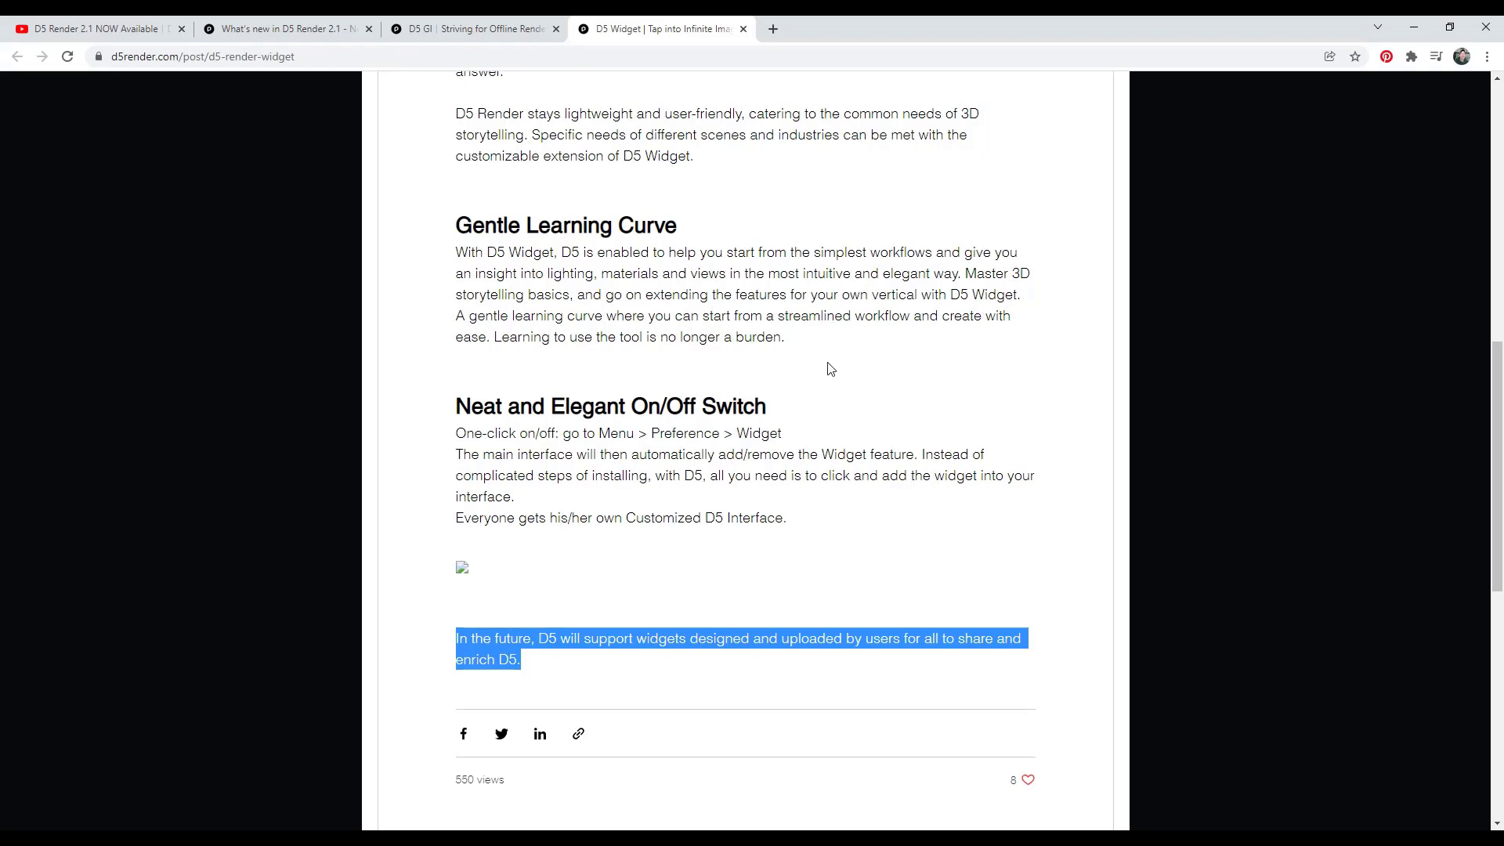
scroll(831, 369, up, 6)
scroll(752, 404, down, 2)
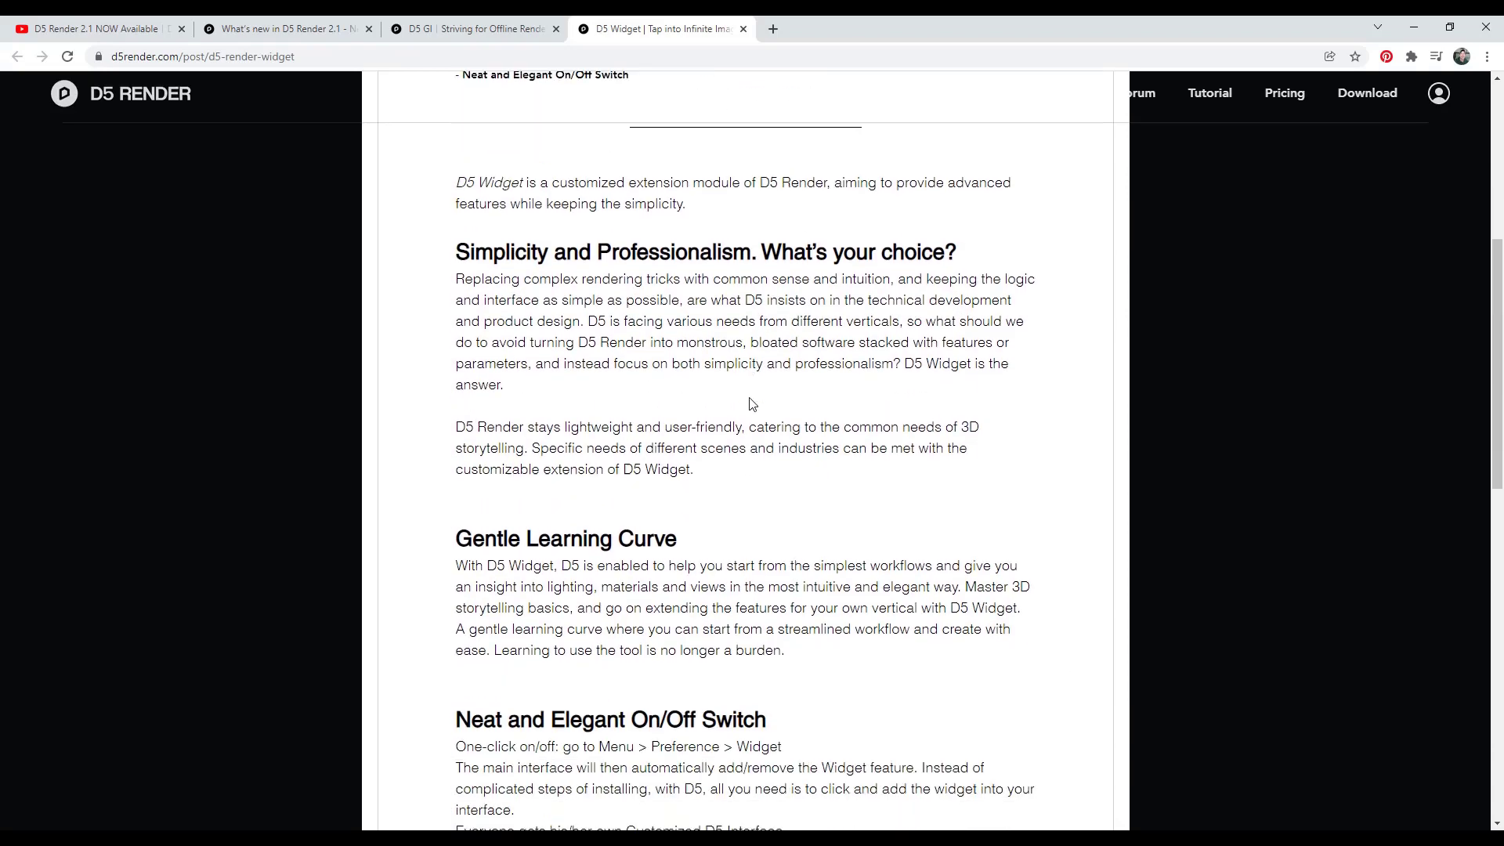
scroll(752, 404, down, 1)
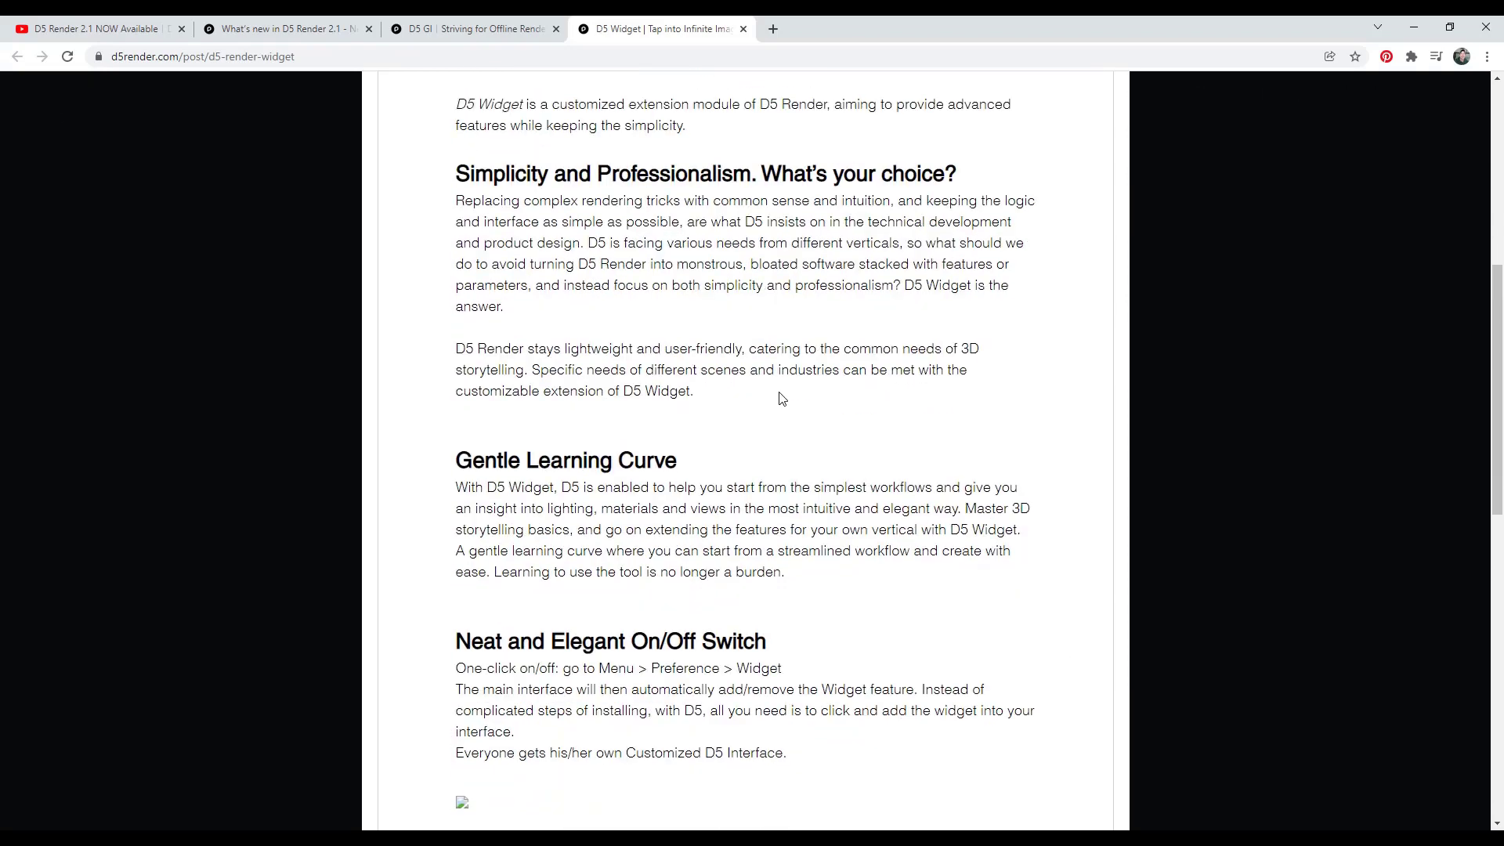
scroll(787, 401, down, 5)
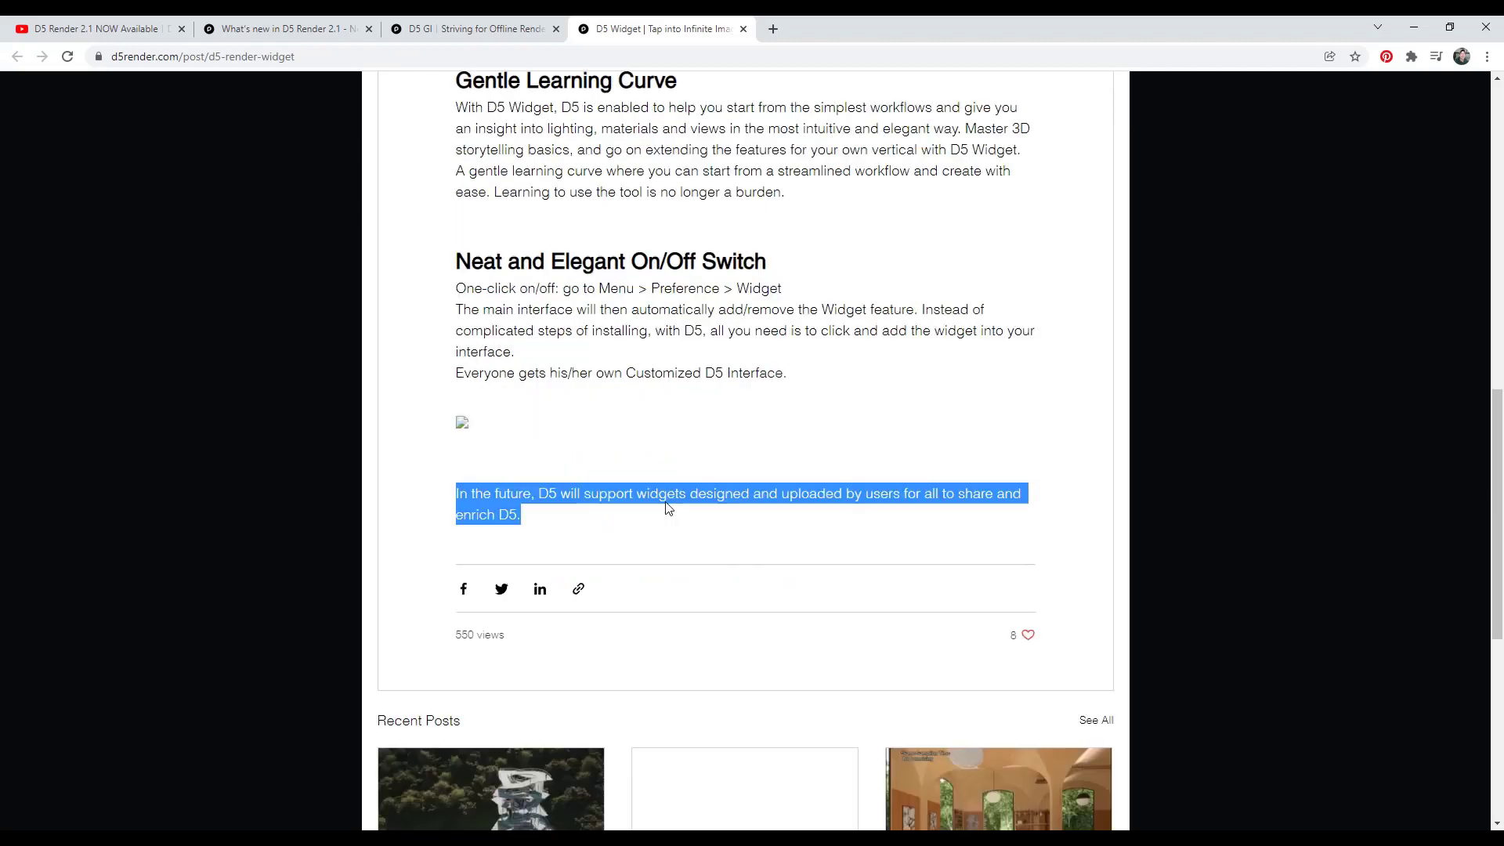
scroll(665, 507, up, 7)
scroll(713, 471, down, 2)
scroll(713, 471, down, 4)
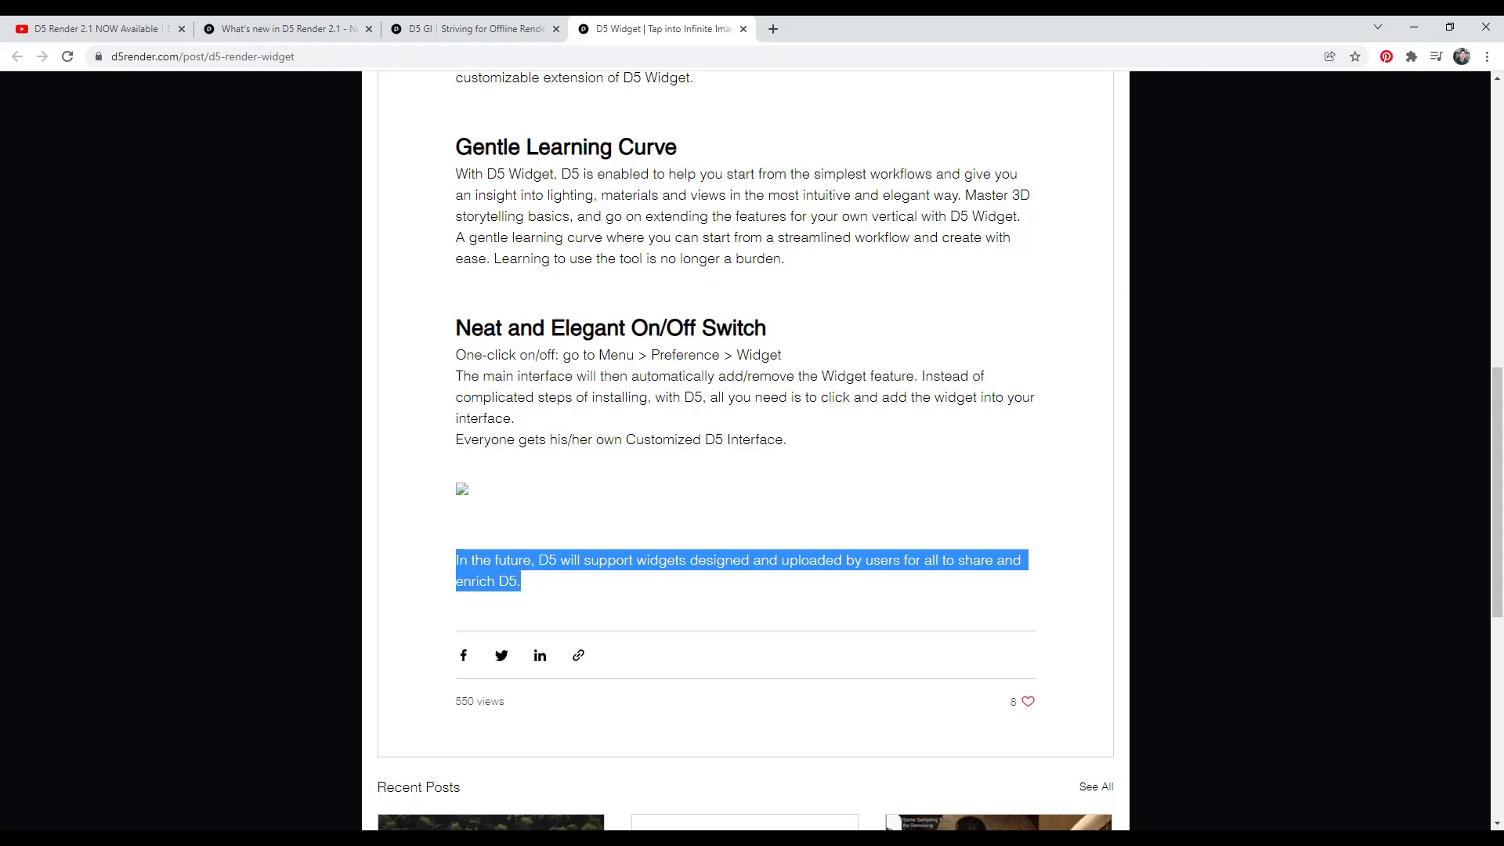
key(ctrl+1)
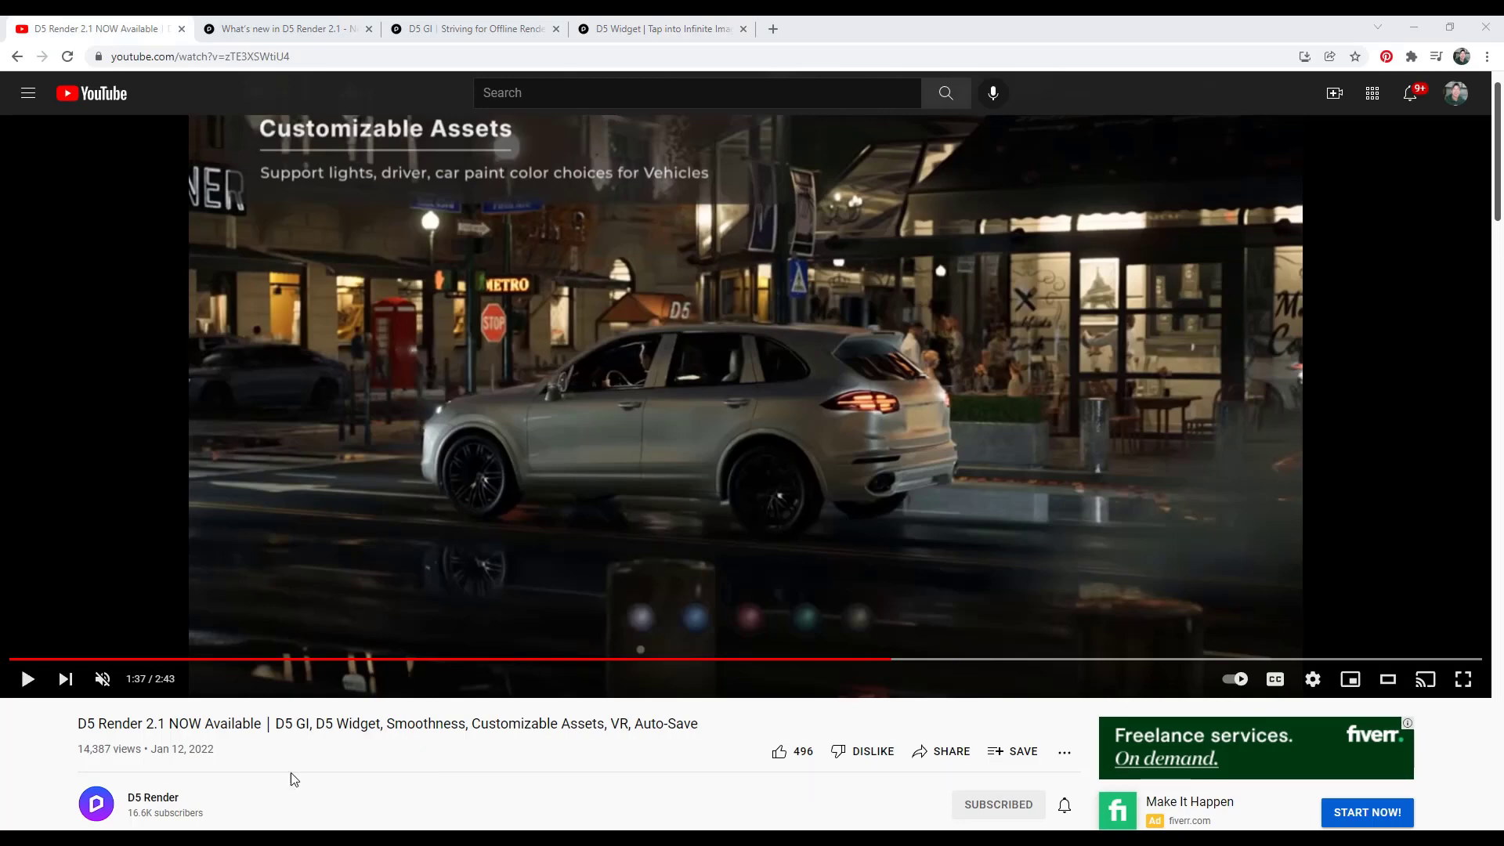
Play the D5 Render 2.1 video and pause it at 1:51 on 2D Character Assets.
click(28, 679)
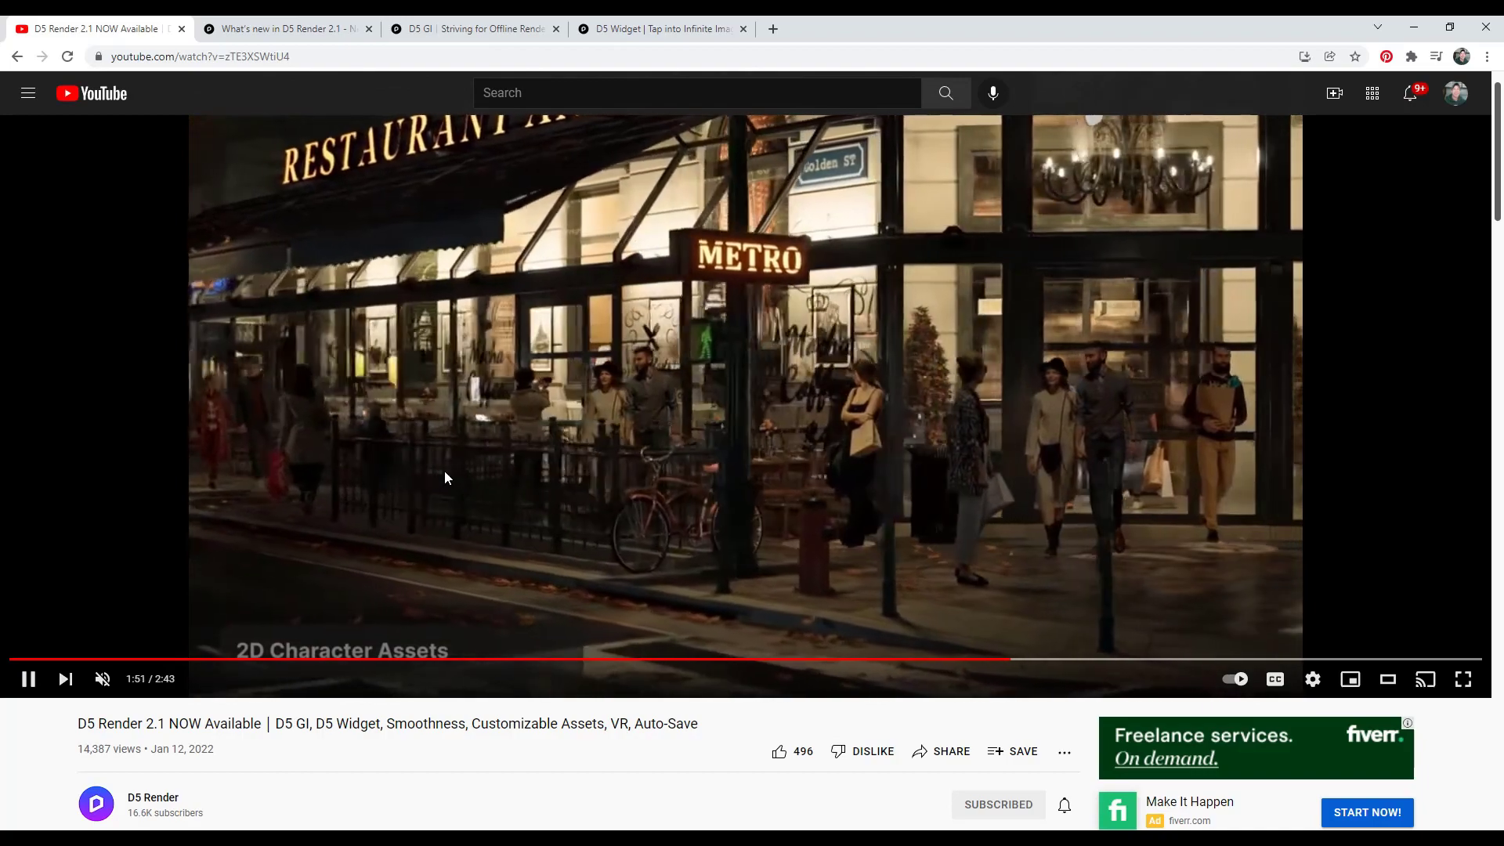
click(445, 474)
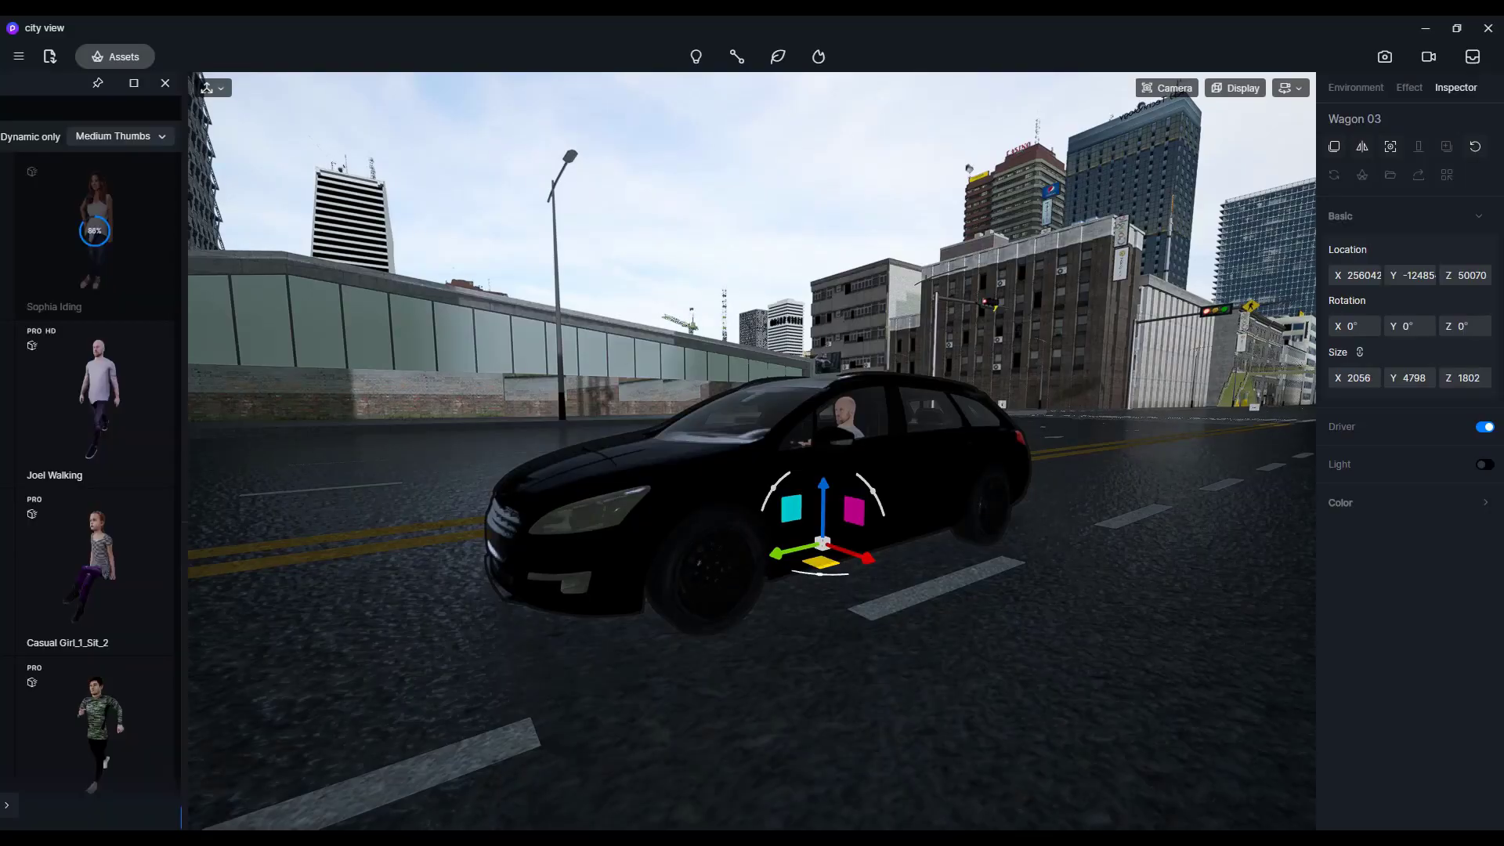
Open and close the asset library, then toggle Wagon 03's driver off and on, keeping it.
click(133, 83)
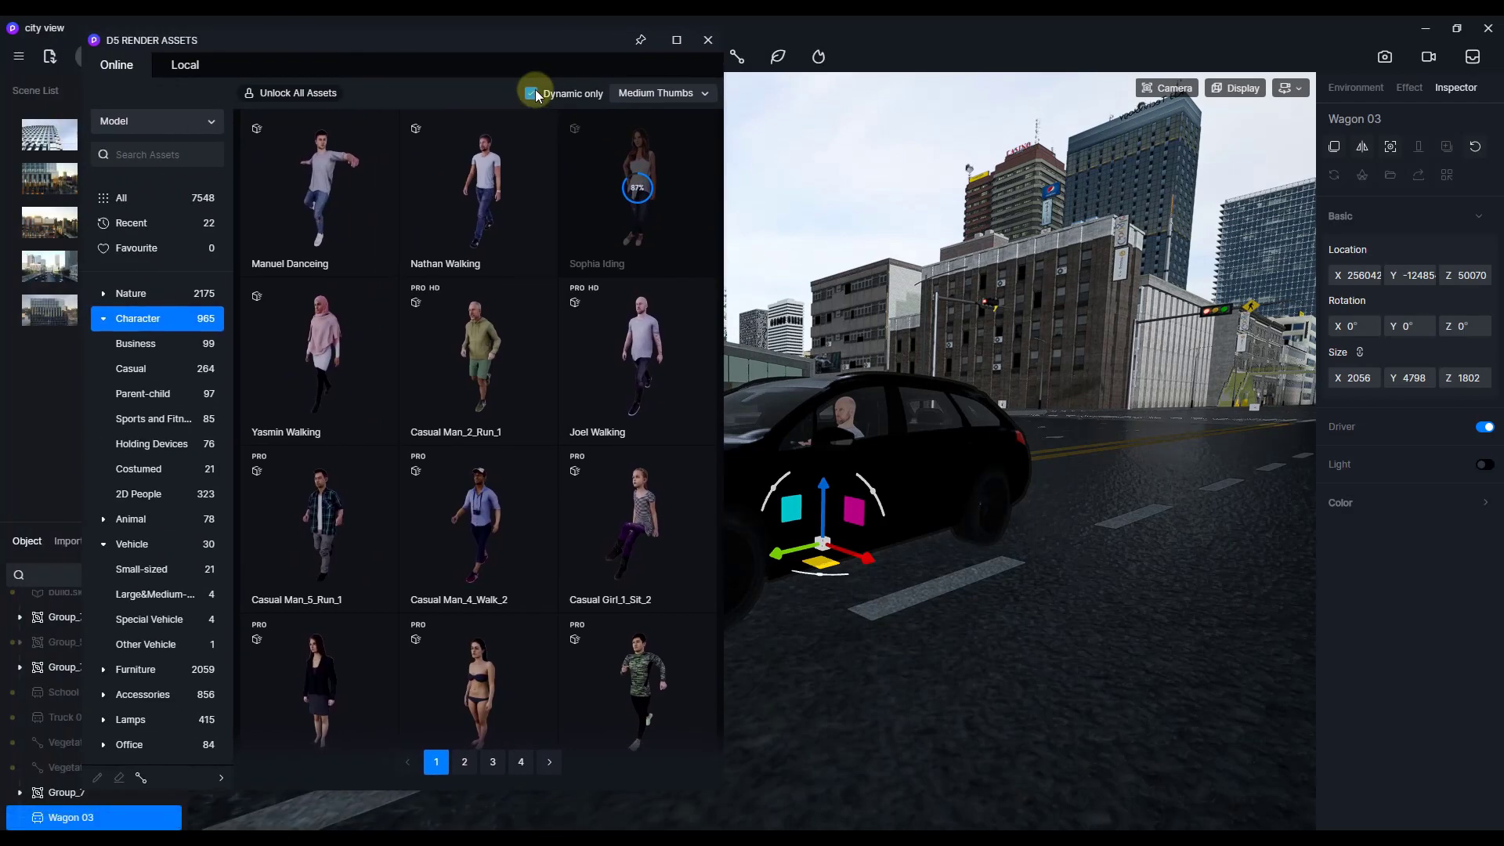
click(708, 40)
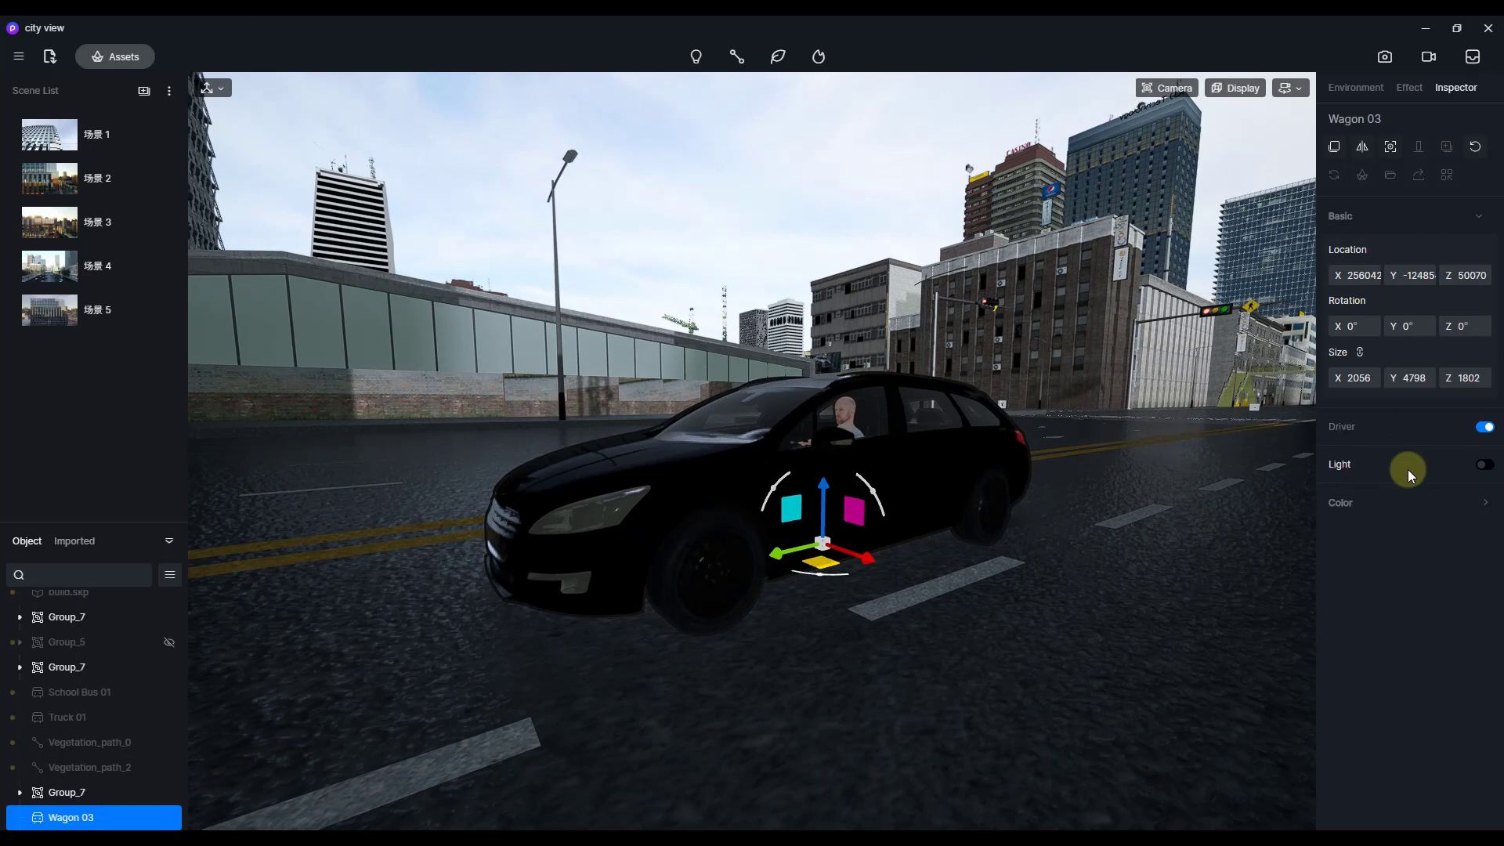
click(1484, 427)
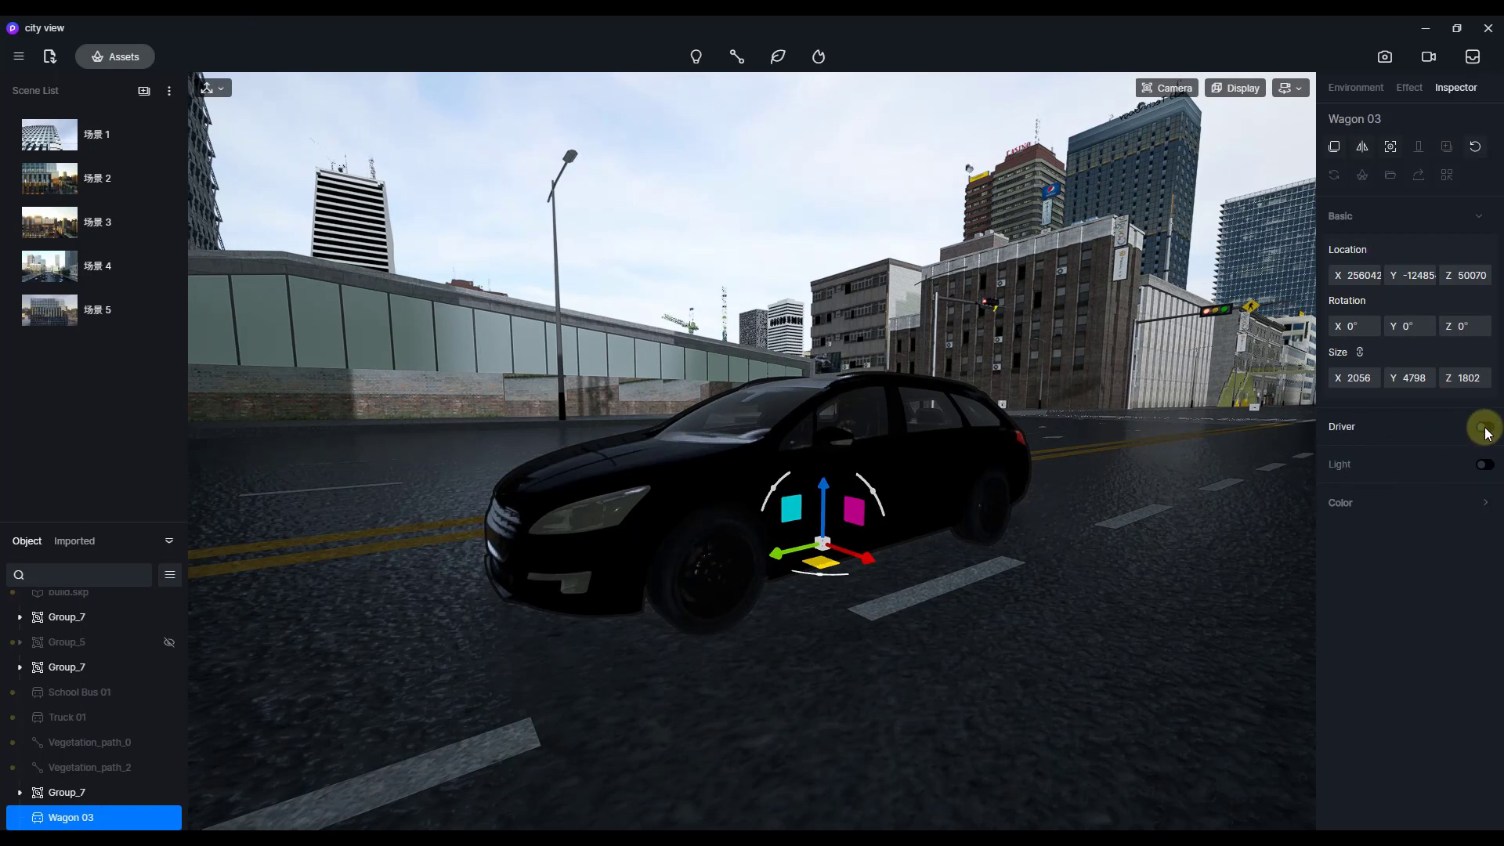
click(1485, 428)
click(1485, 428)
click(1484, 427)
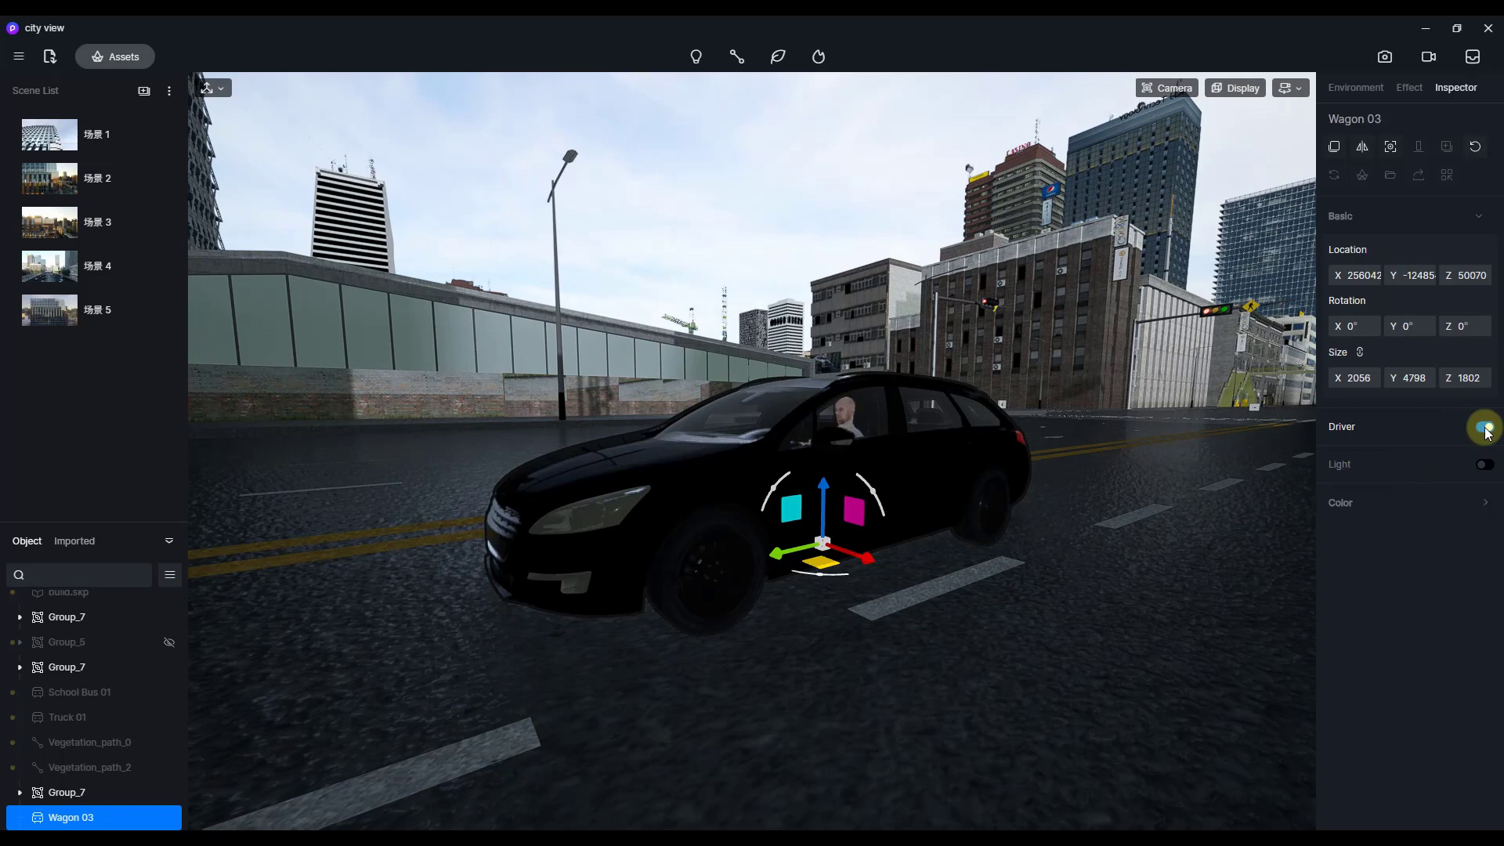
click(1484, 428)
click(1484, 427)
Switch on Wagon 03's headlights and set their intensity to about 45, viewed from the front.
click(1485, 466)
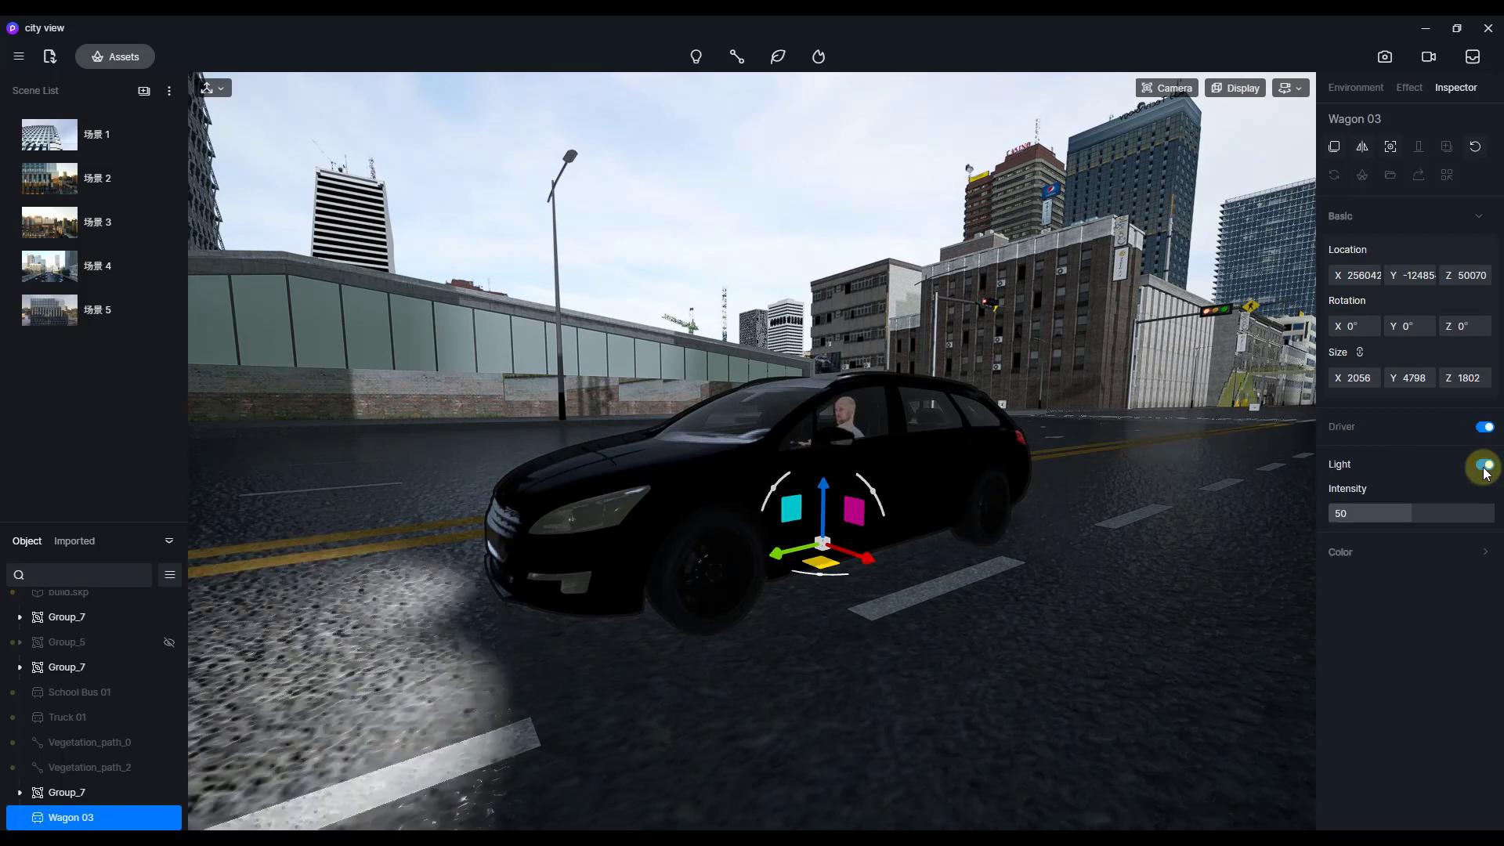
click(1485, 469)
click(1485, 468)
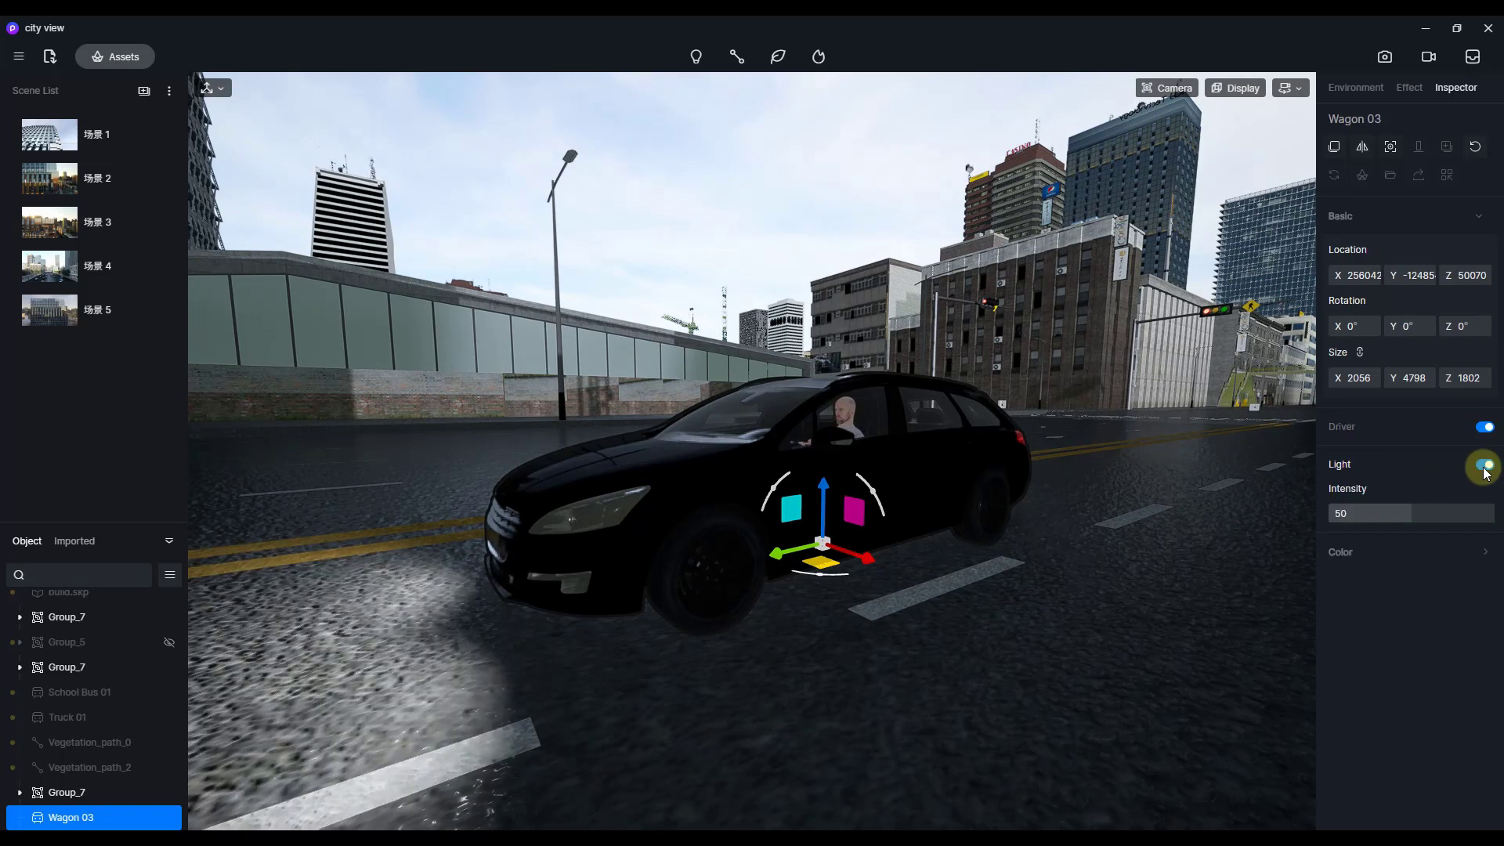
drag(561, 534, 902, 532)
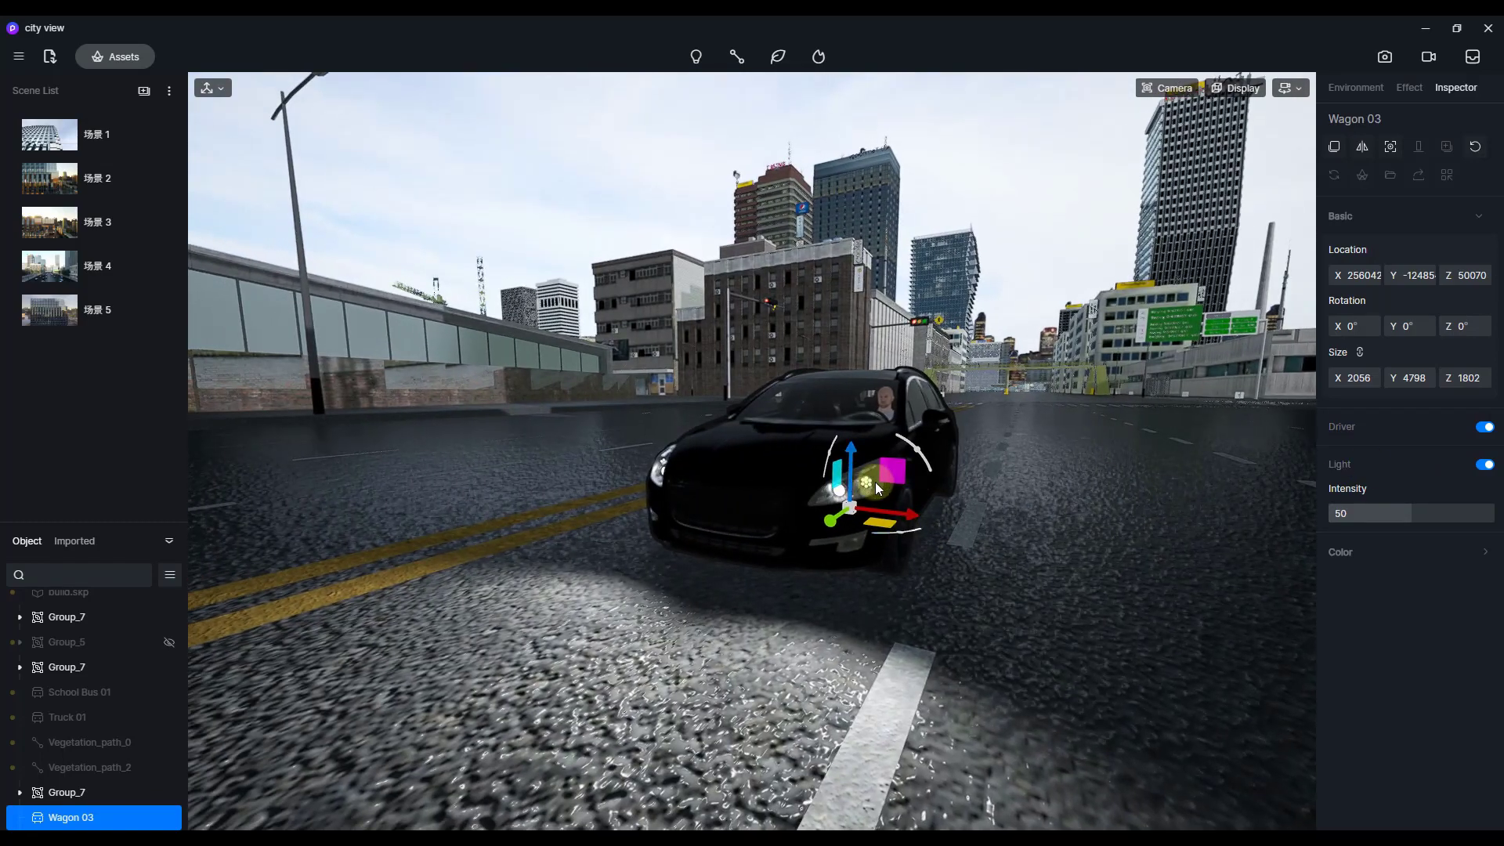
click(1485, 465)
click(1484, 465)
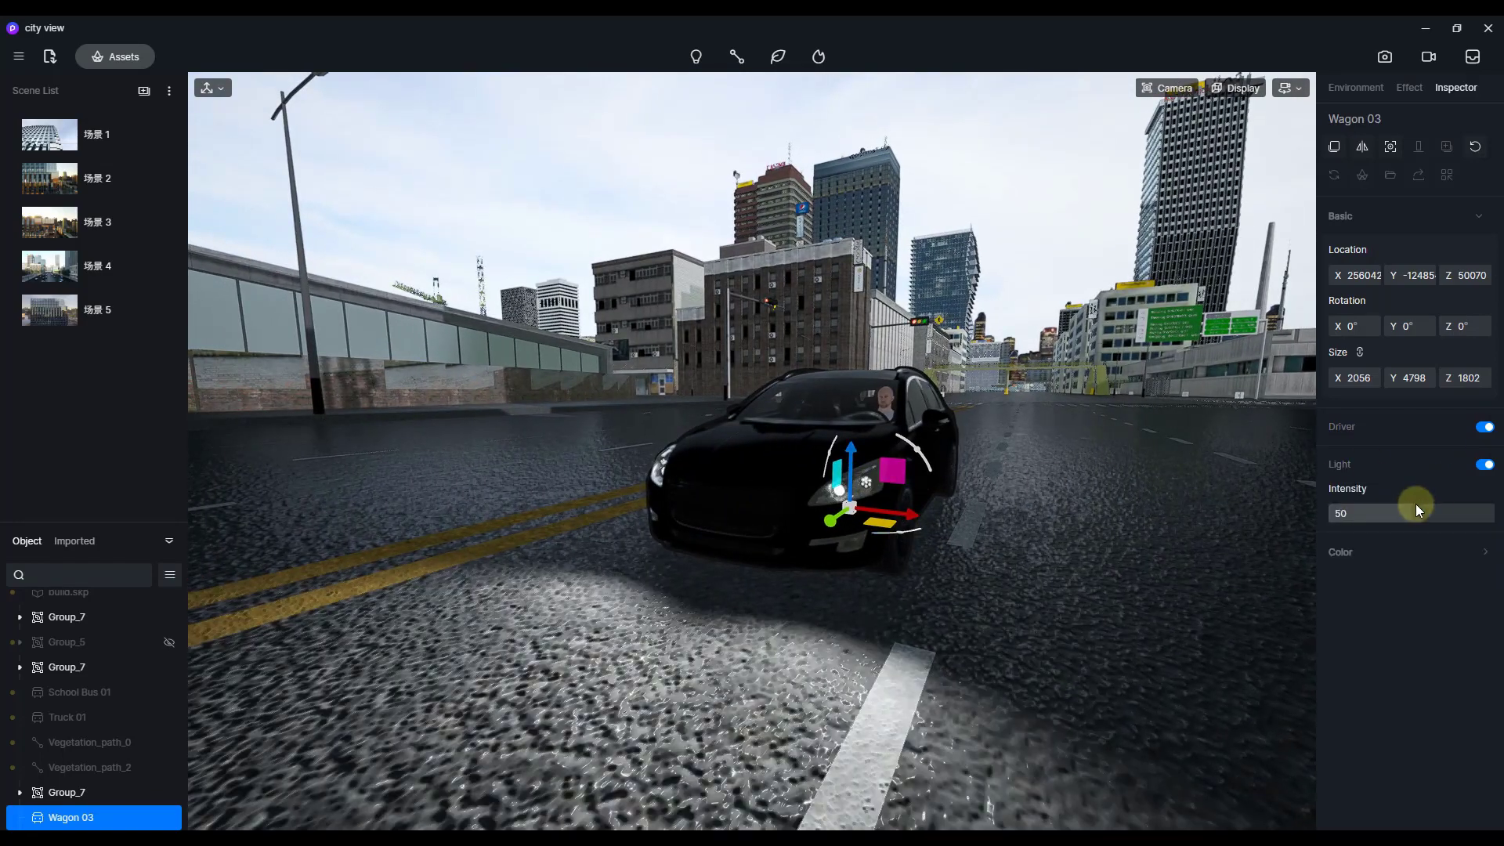
drag(1410, 513, 1371, 514)
click(1403, 523)
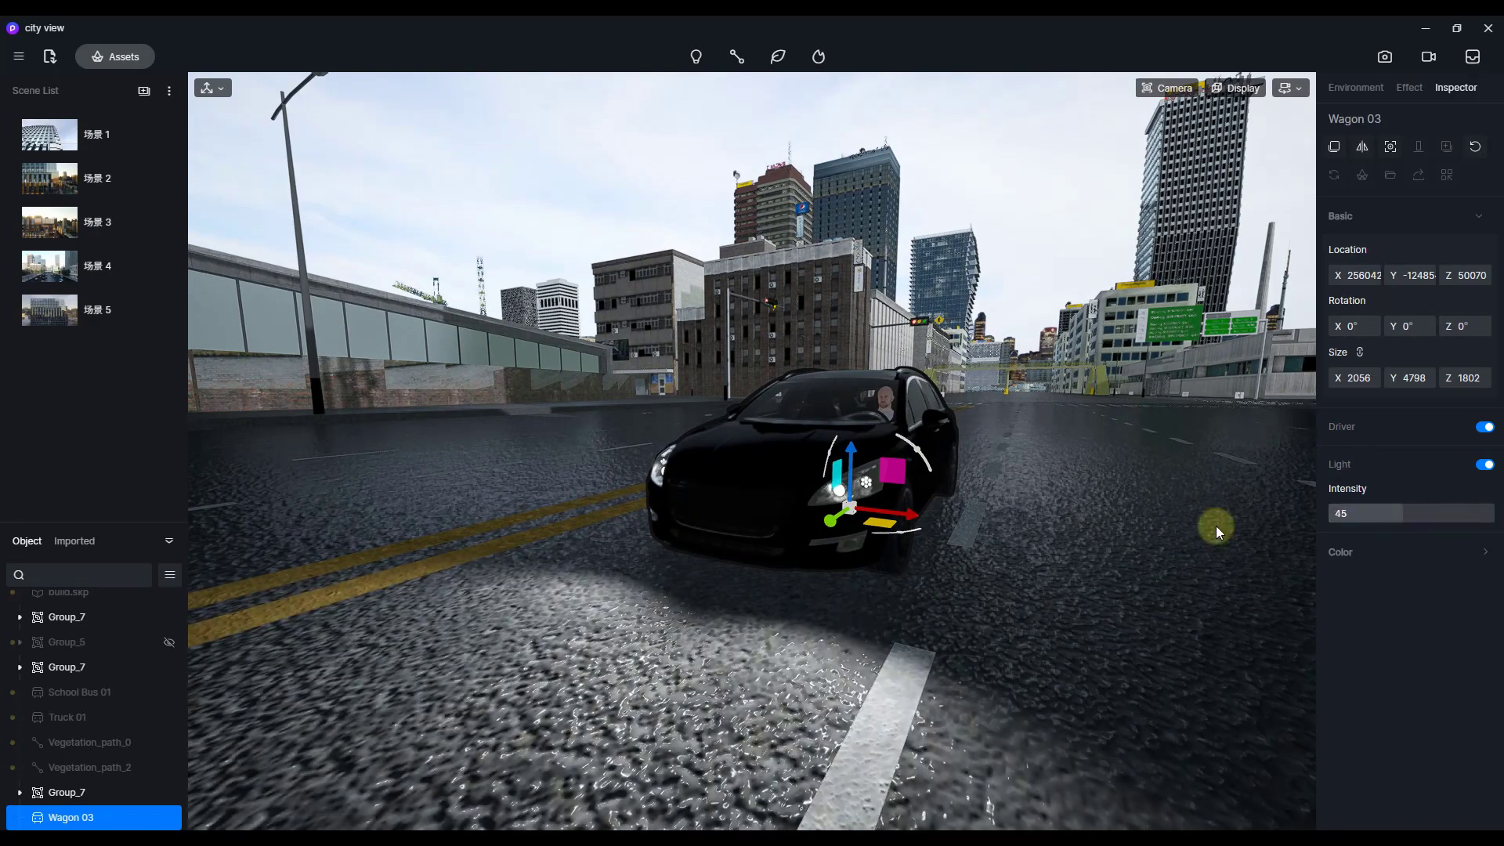
drag(1215, 525, 771, 491)
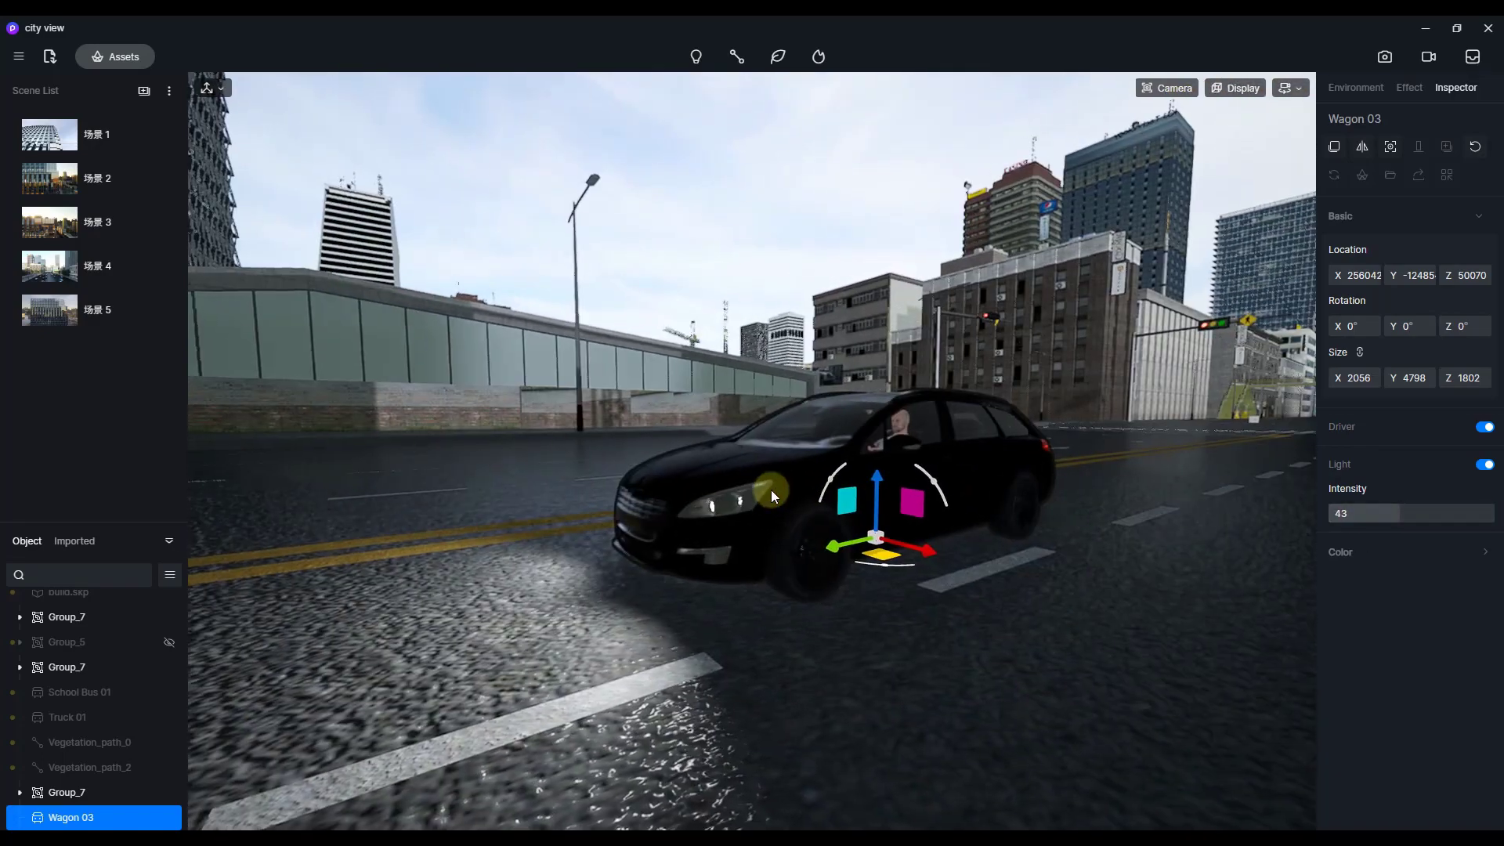
Try Wagon 03's colour presets (blue, green, grey, tan, white, red, light blue), ending on dark navy.
click(1343, 550)
click(1348, 638)
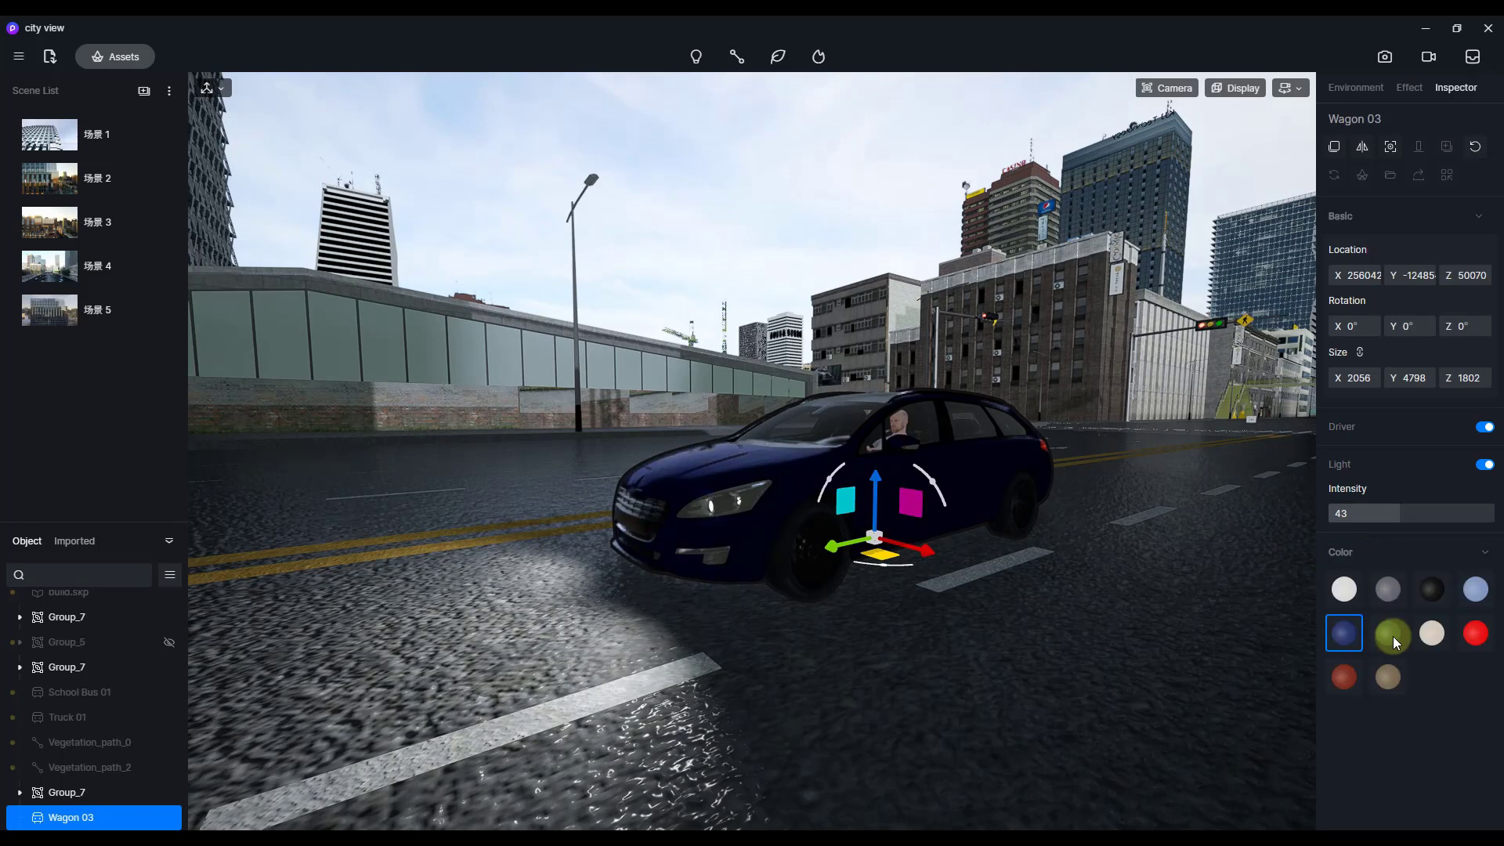
click(1392, 634)
click(1388, 592)
click(1385, 675)
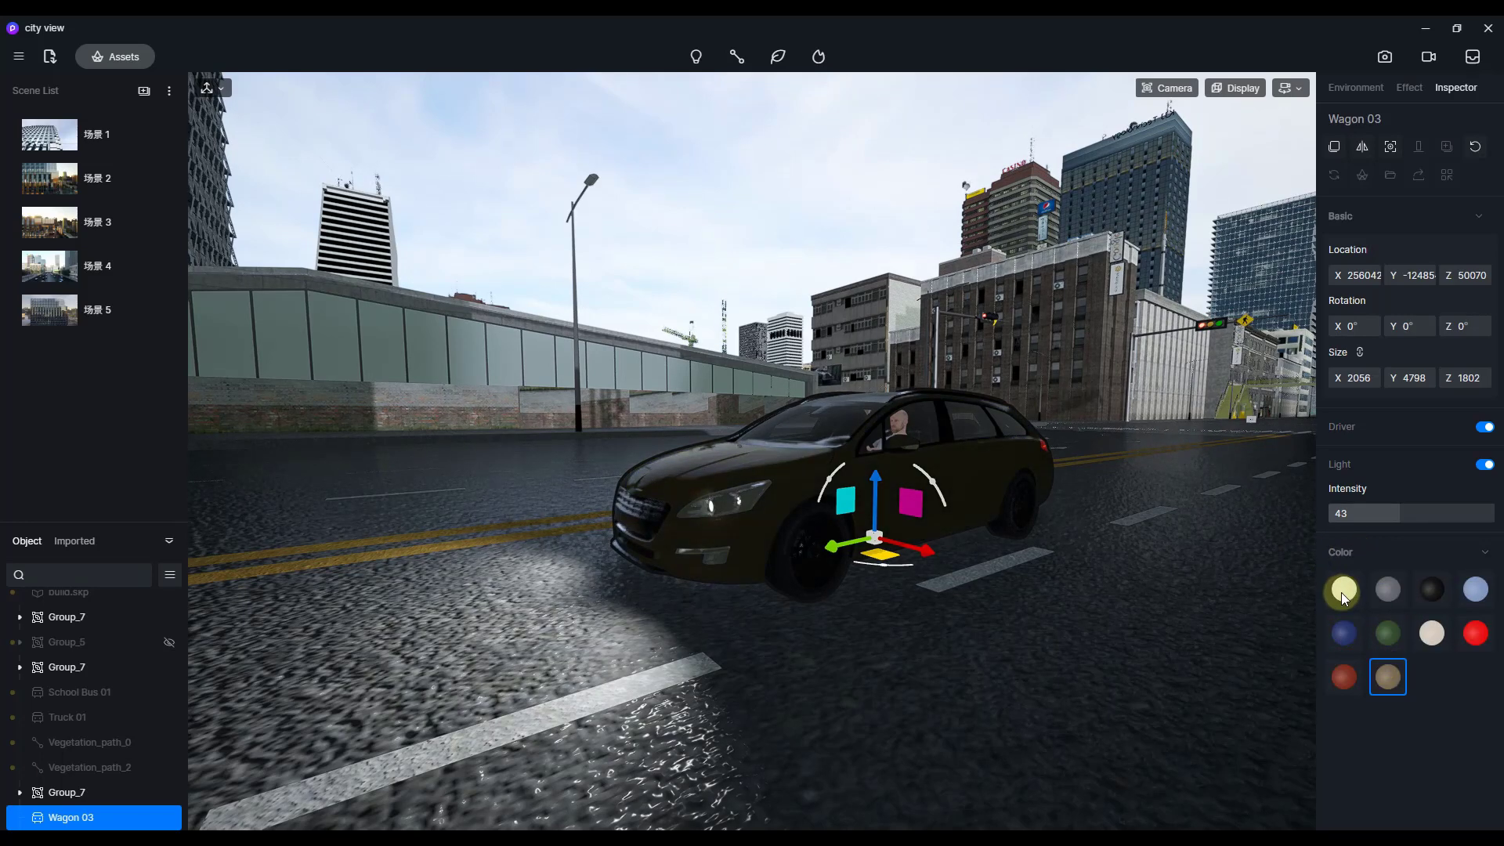
click(1341, 592)
click(1338, 630)
click(1344, 679)
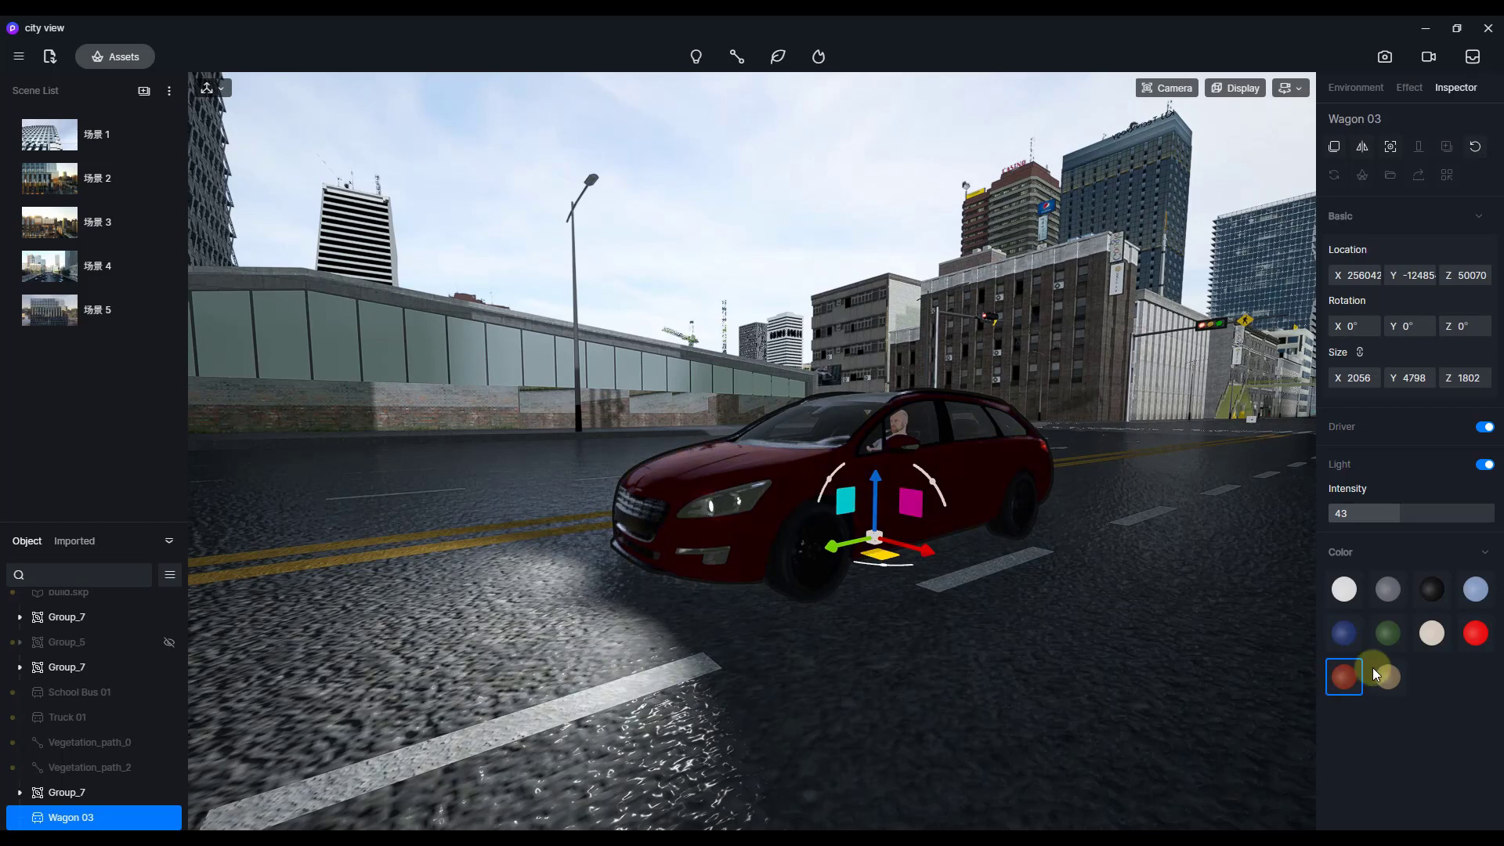
click(1391, 638)
click(1433, 628)
click(1470, 634)
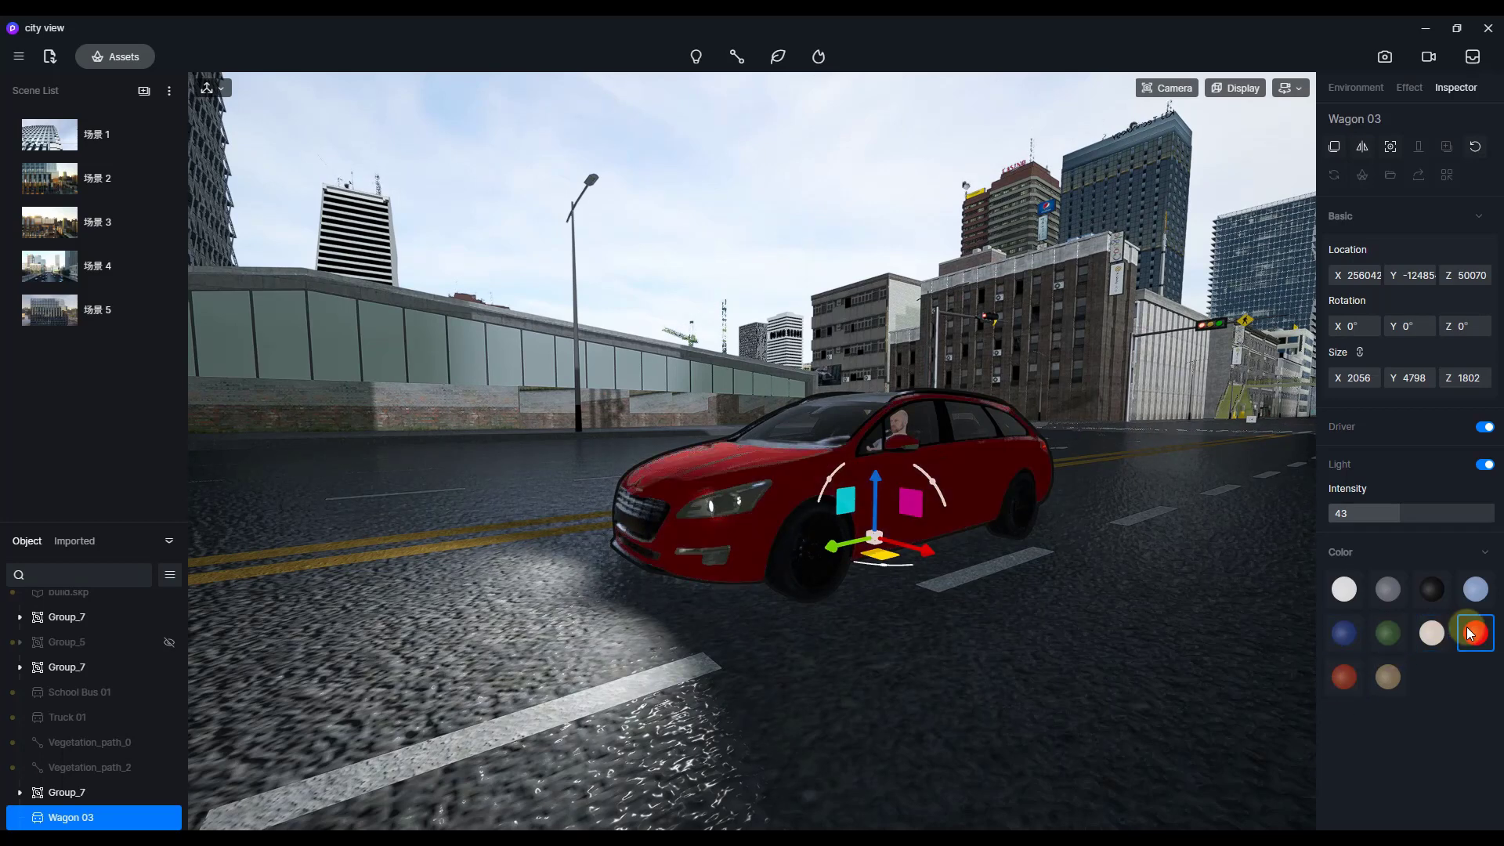
click(1463, 600)
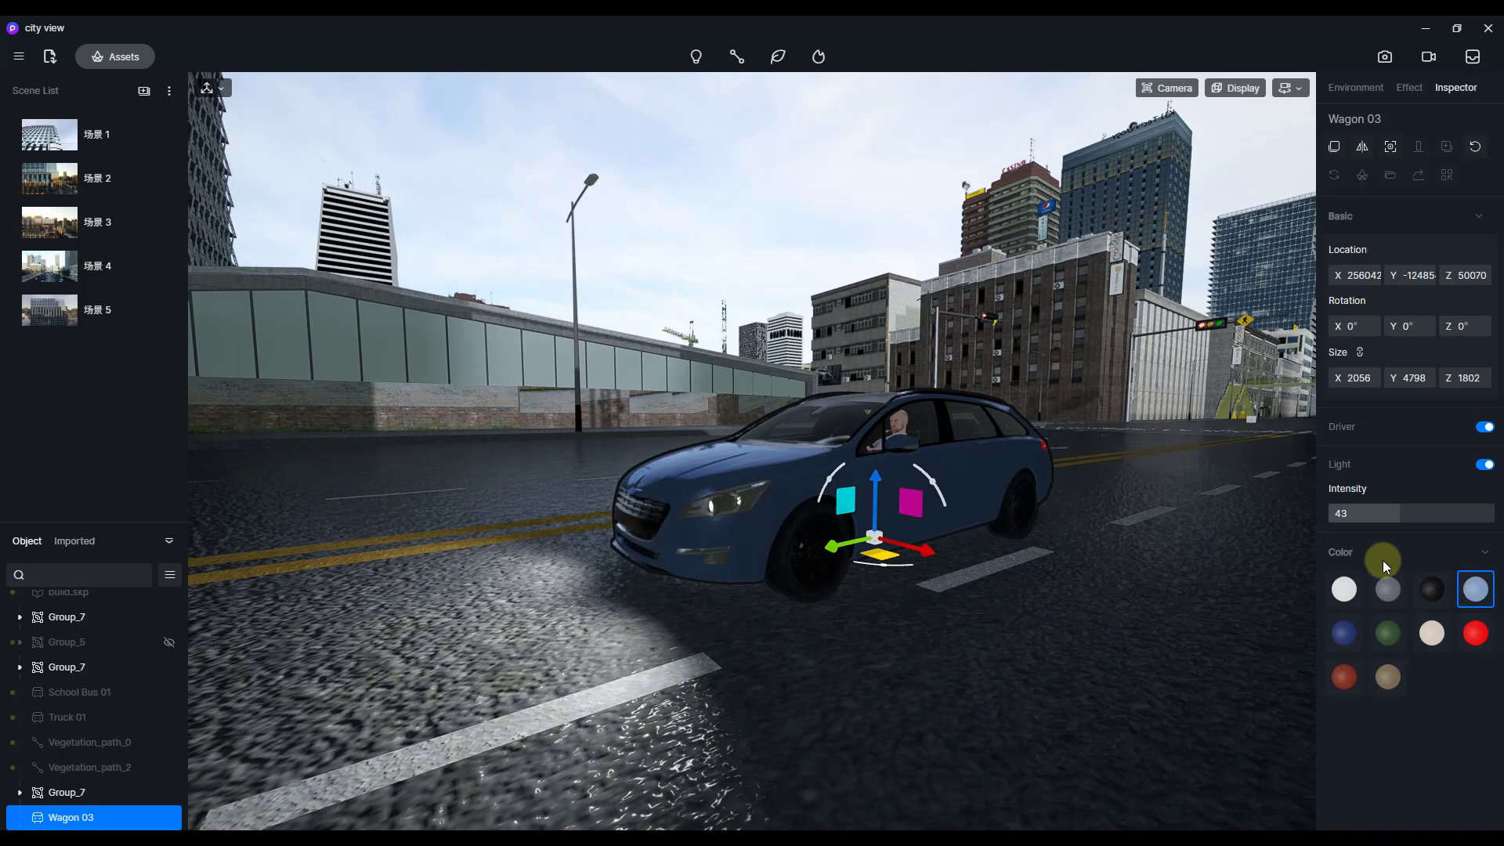
click(1391, 597)
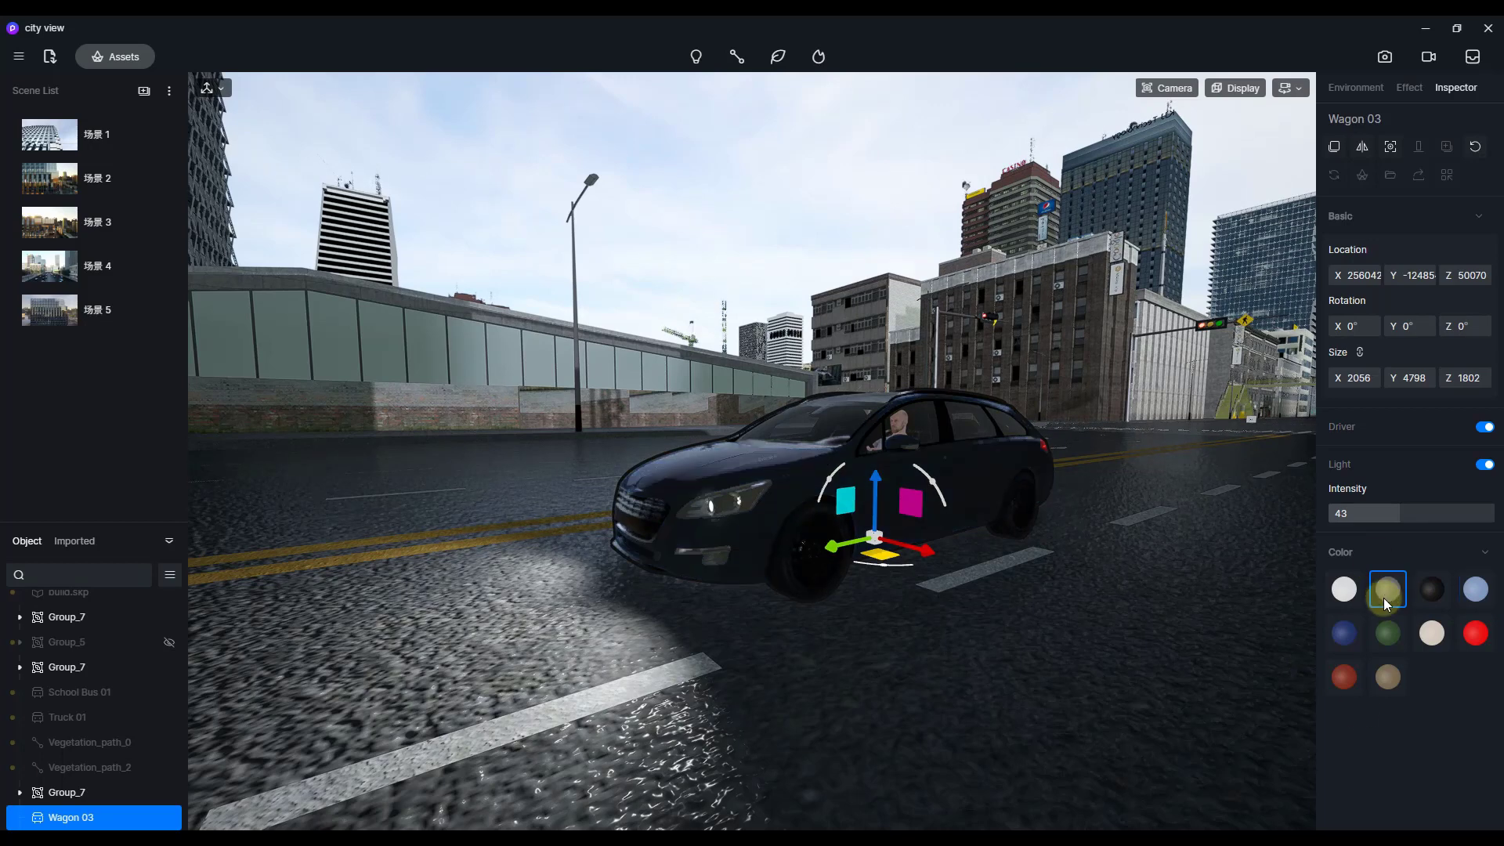
click(1351, 632)
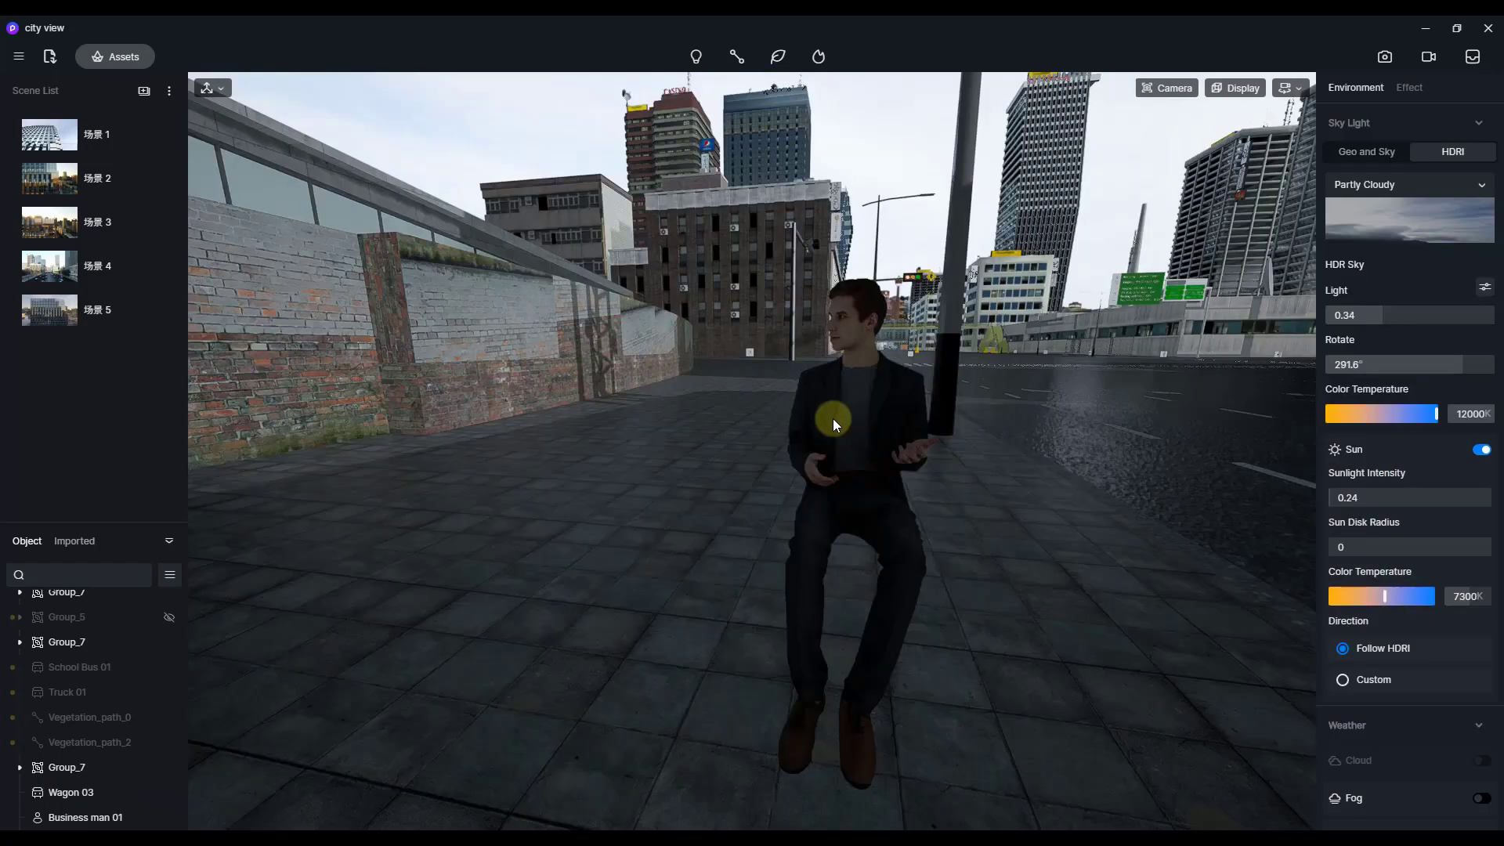
Select Business man 01 and cycle his suit through all four Cloth Color presets.
click(833, 418)
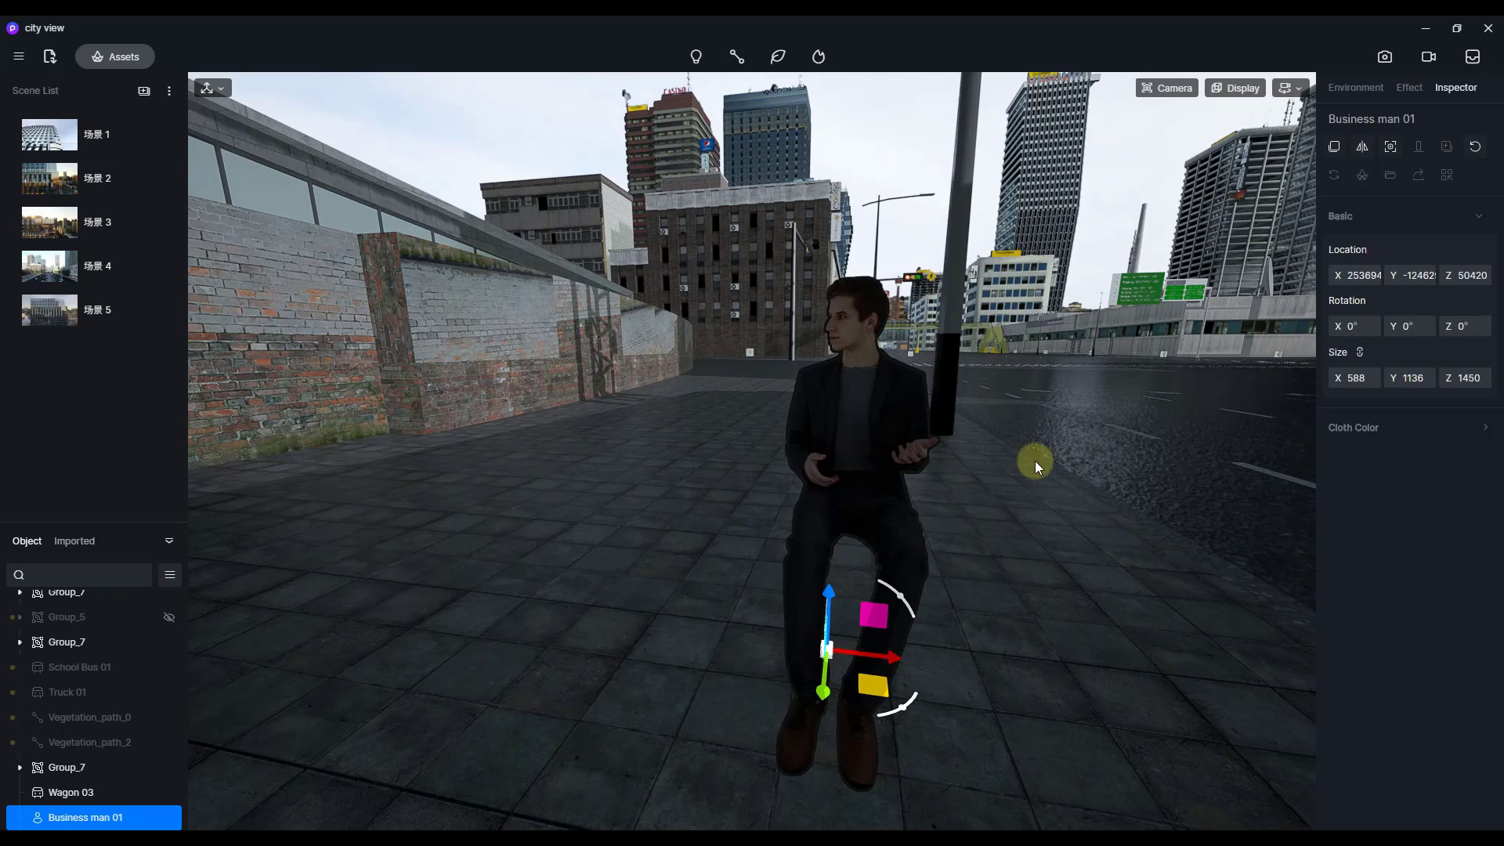
click(1370, 425)
click(1388, 467)
click(1419, 468)
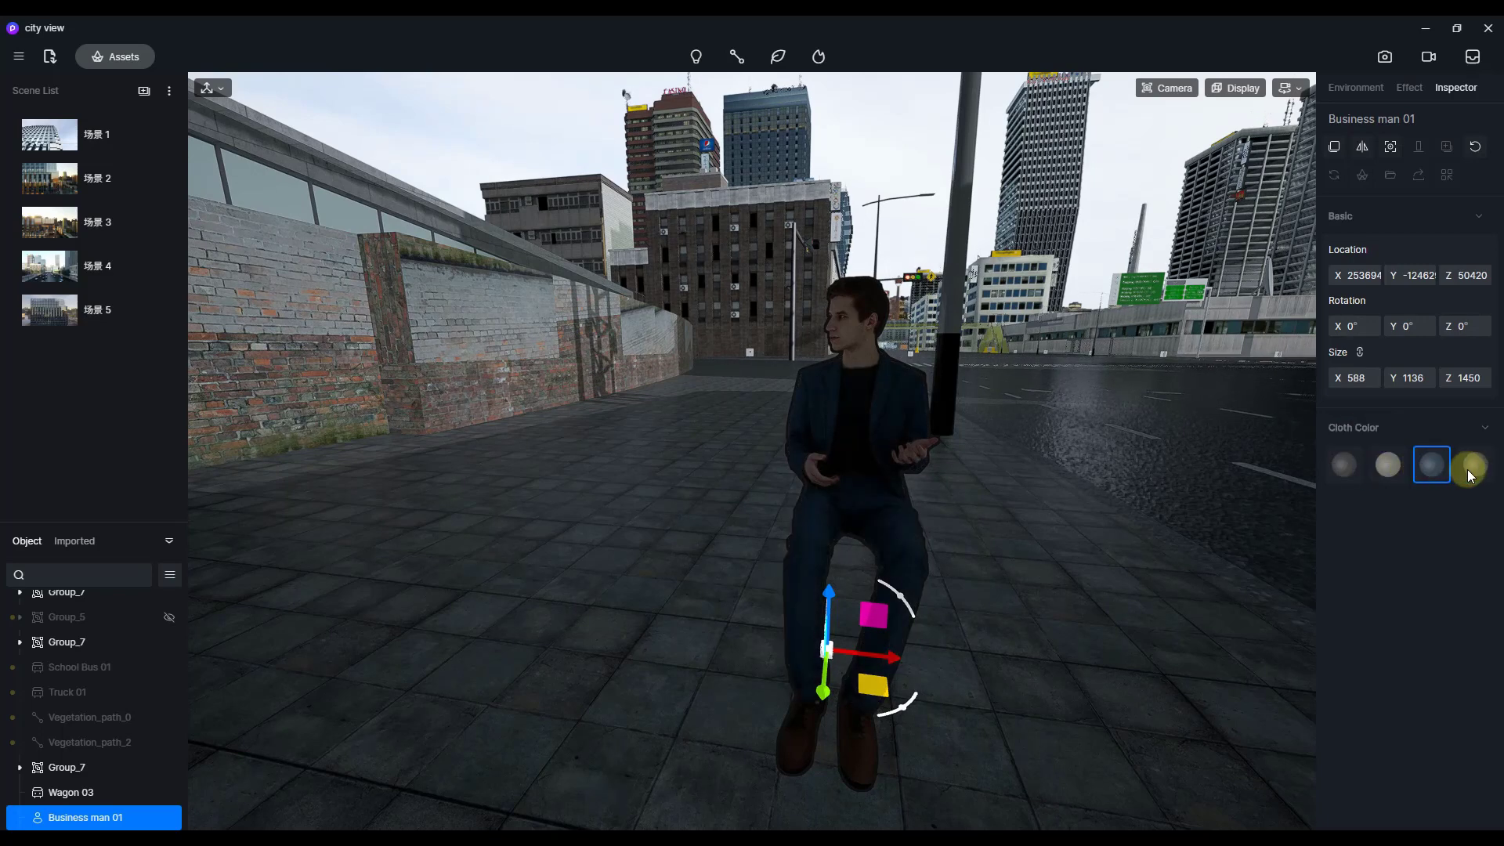
click(1472, 466)
click(1349, 464)
click(1385, 463)
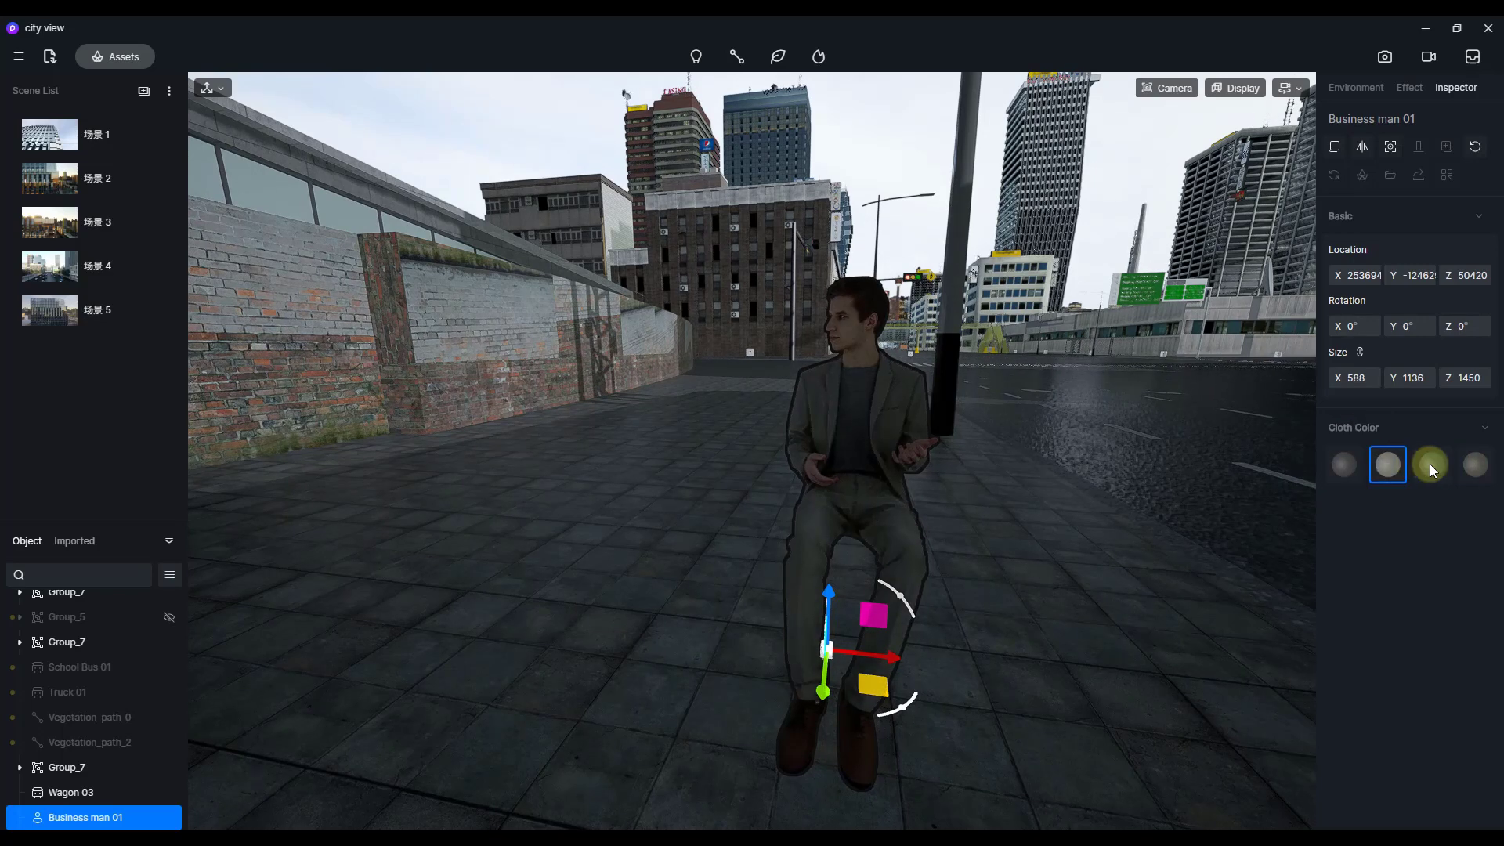
click(1431, 463)
click(1469, 466)
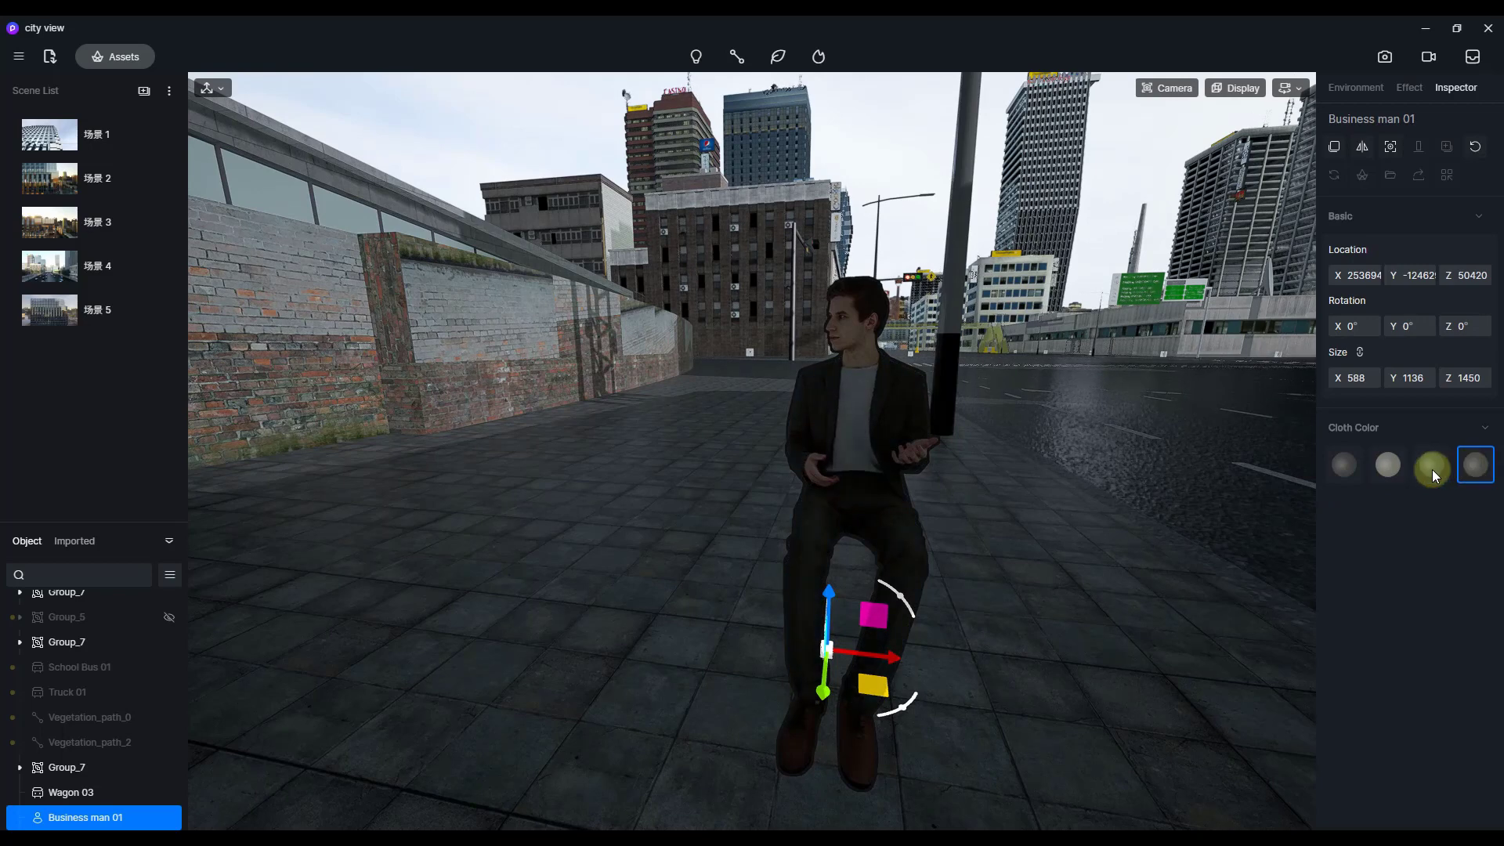
Turn the camera slightly around the man and set his suit to the second, light grey preset.
click(792, 513)
drag(1004, 416, 1026, 430)
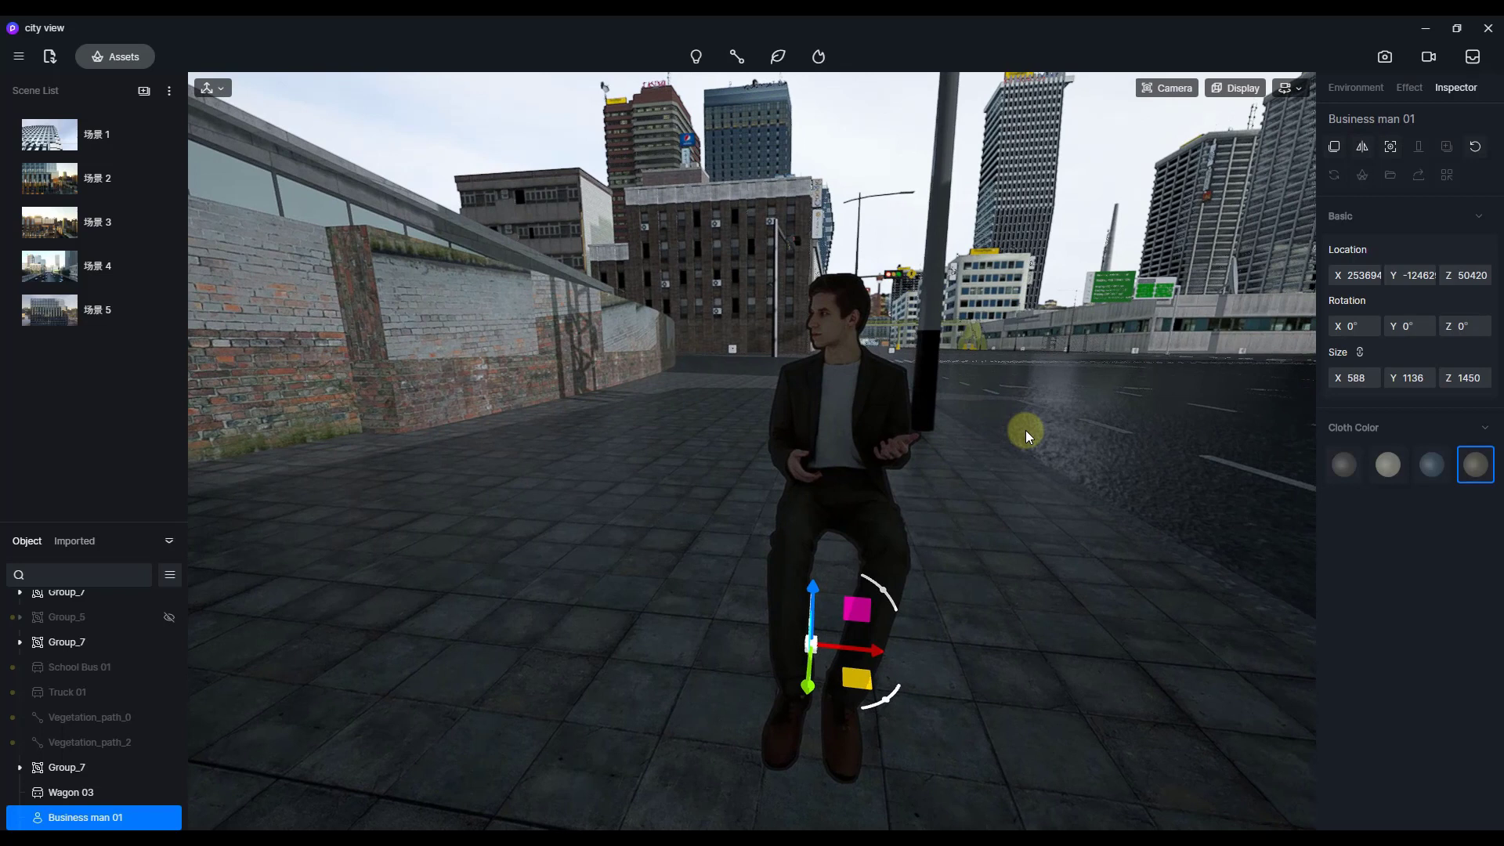
click(1345, 462)
click(1382, 468)
click(580, 467)
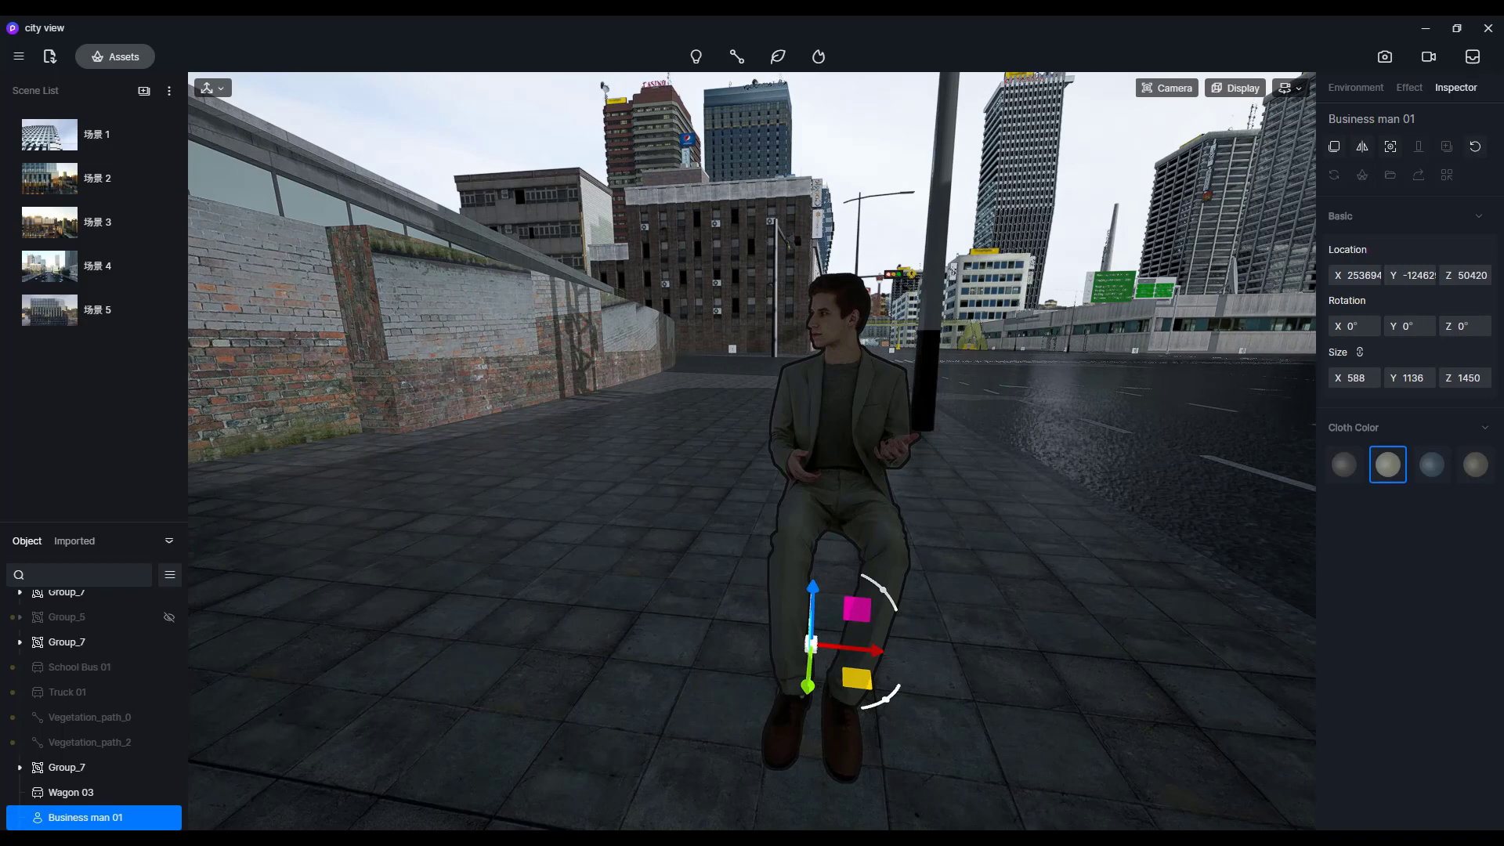
Place a standing woman character on the sidewalk beside the seated business man.
click(559, 481)
drag(994, 650, 1073, 675)
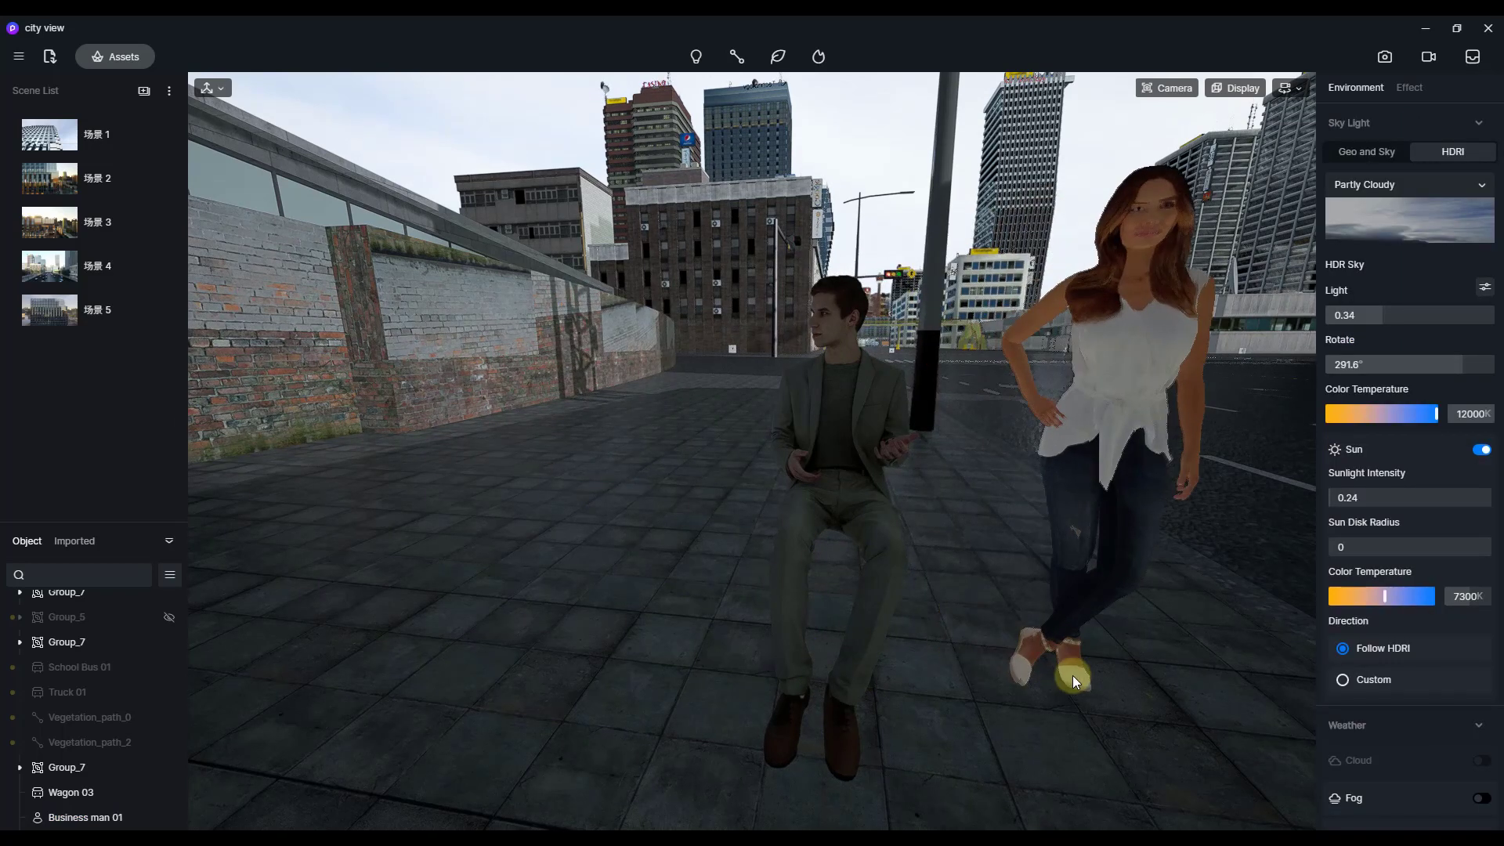
click(1125, 396)
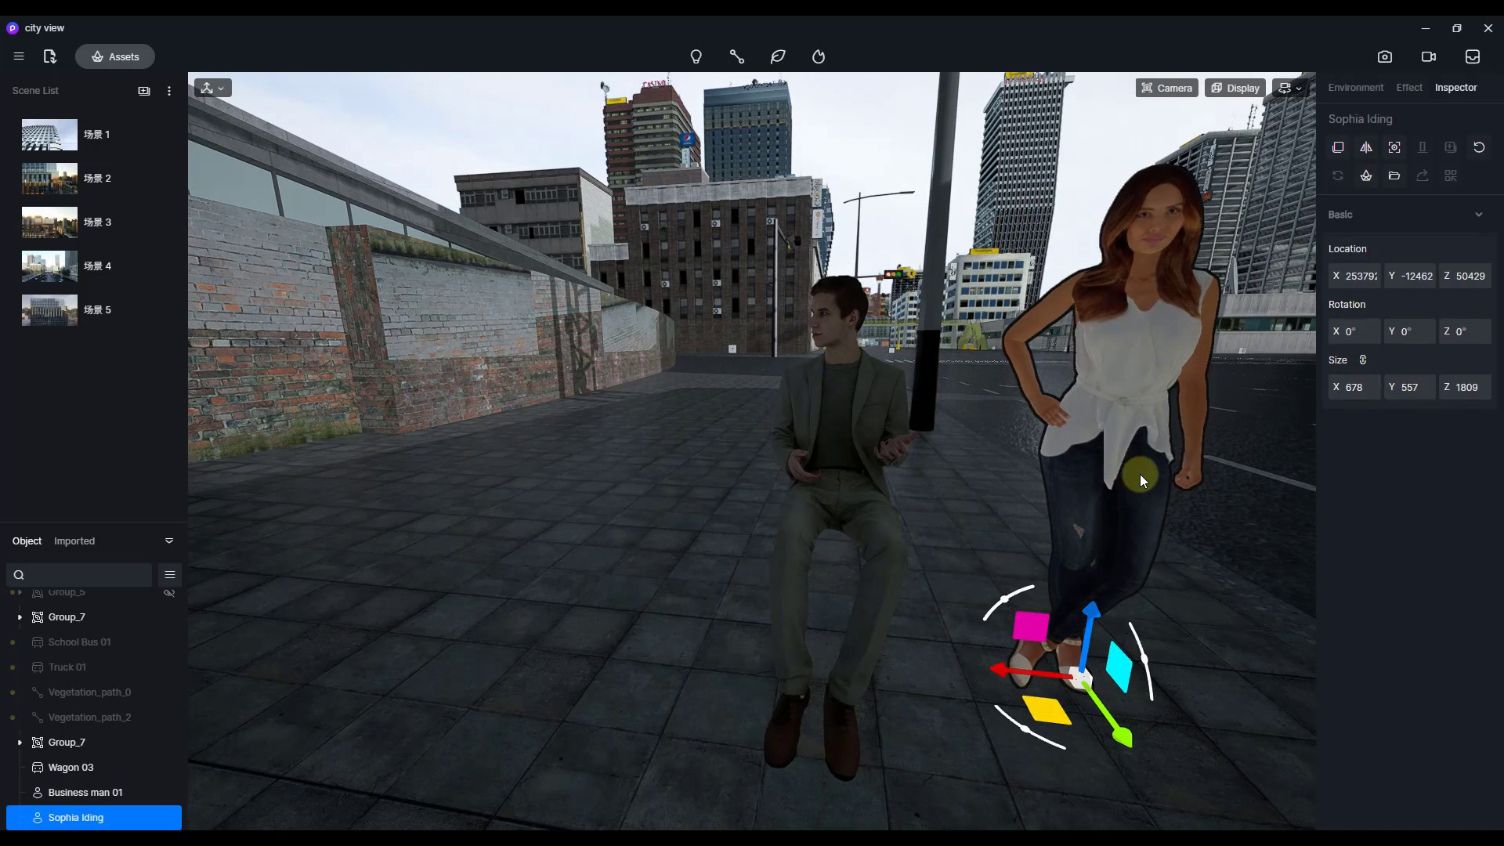
drag(1139, 473, 916, 400)
scroll(917, 400, down, 3)
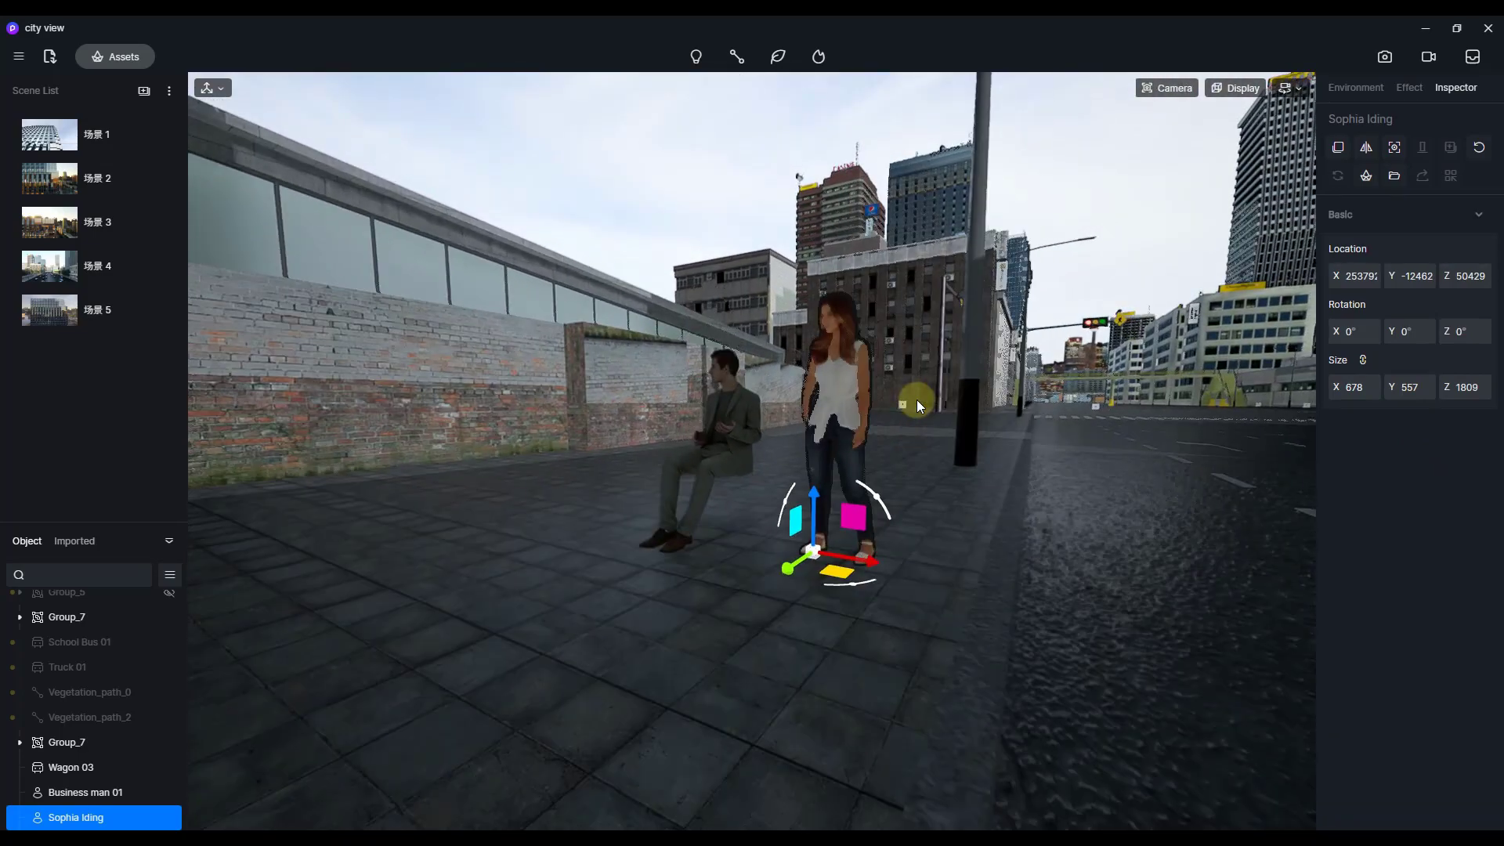
scroll(916, 399, up, 3)
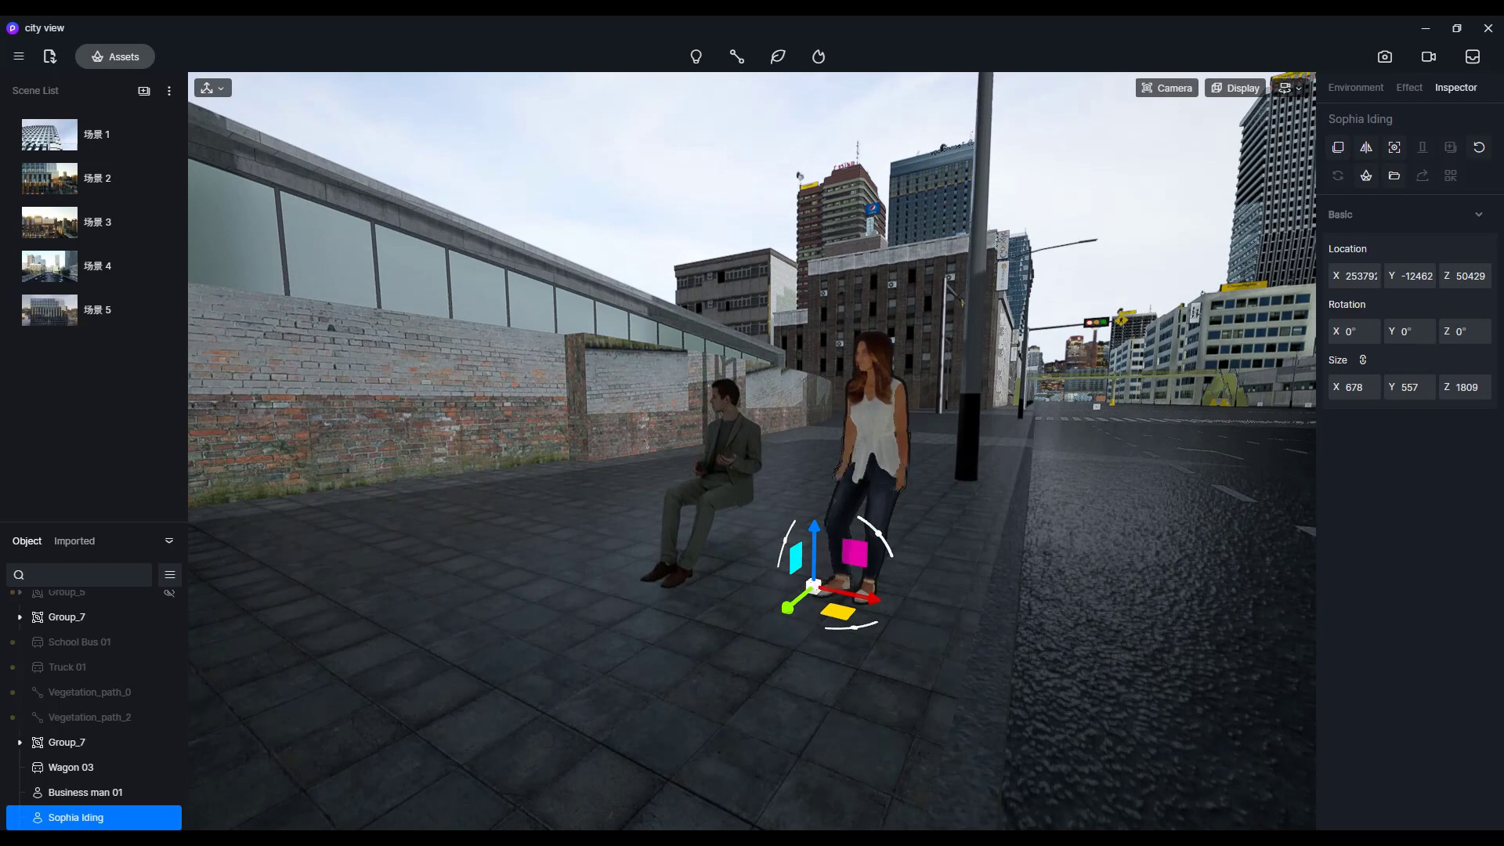
Open and close the character asset library, then tilt the view of the sidewalk scene.
click(115, 56)
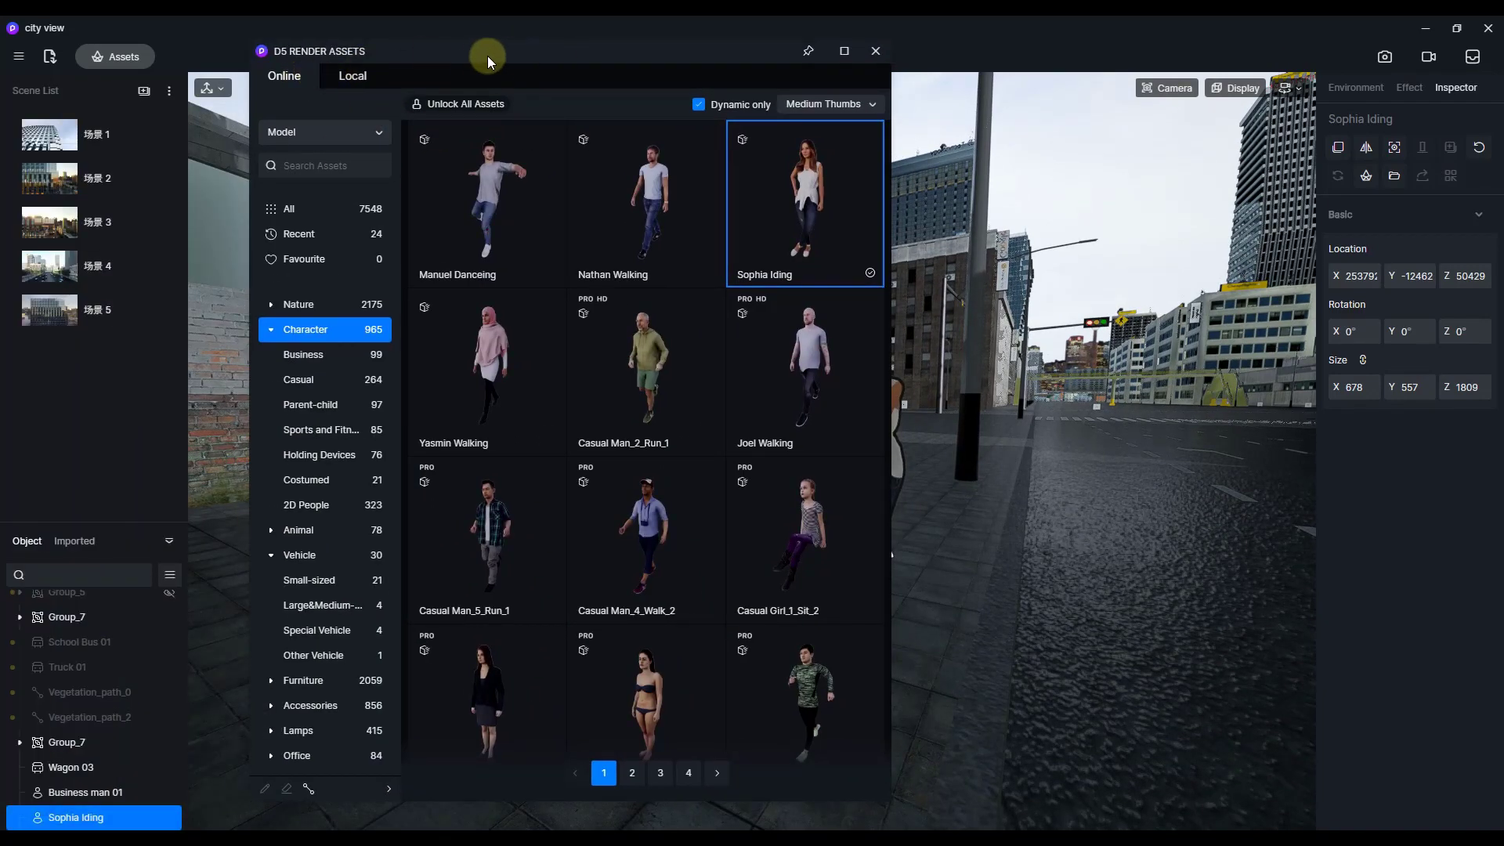
click(115, 57)
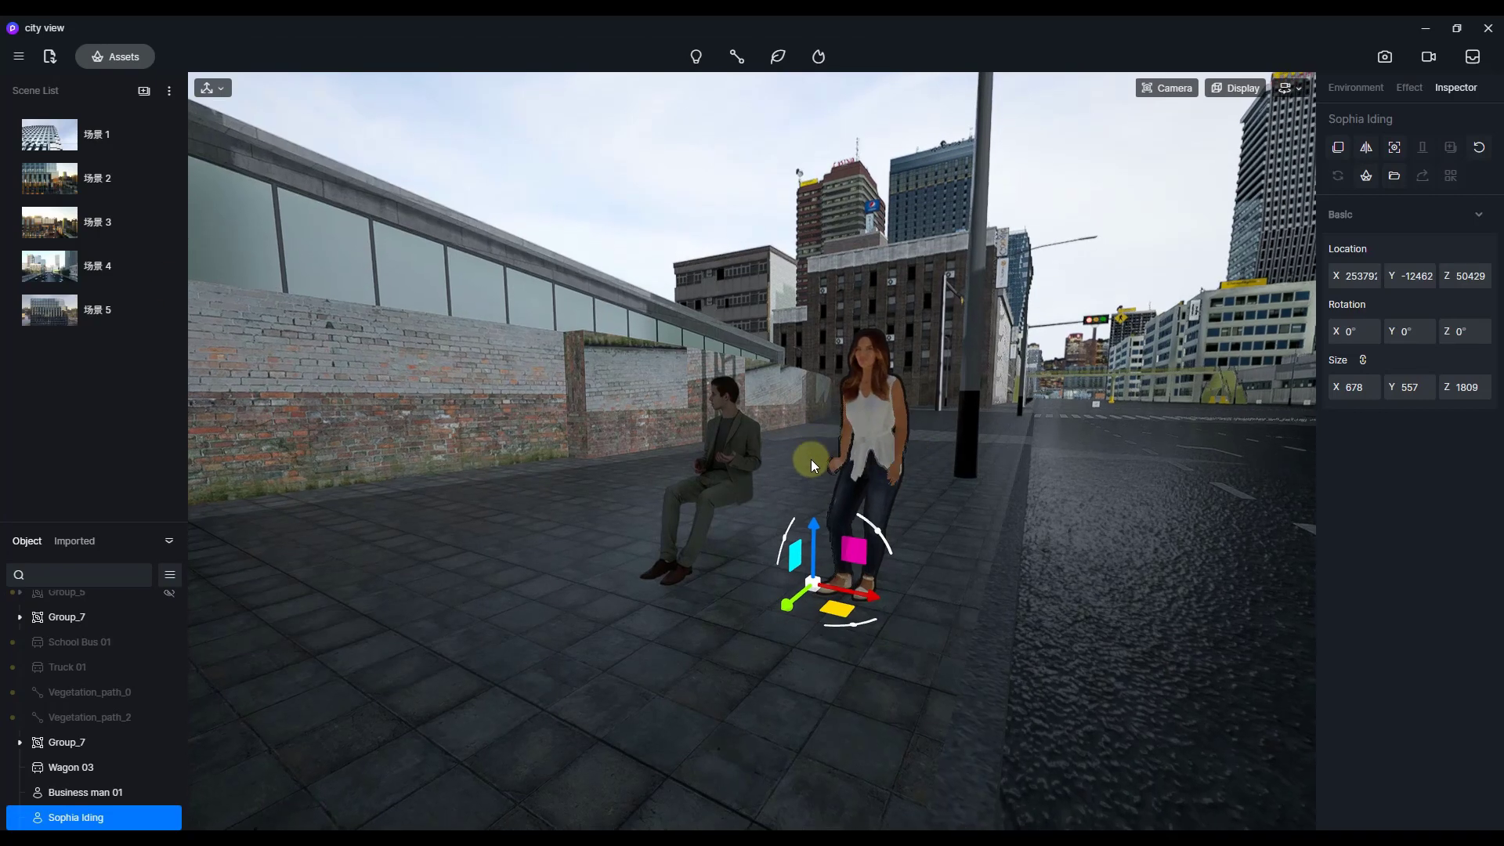
right_drag(810, 459, 811, 473)
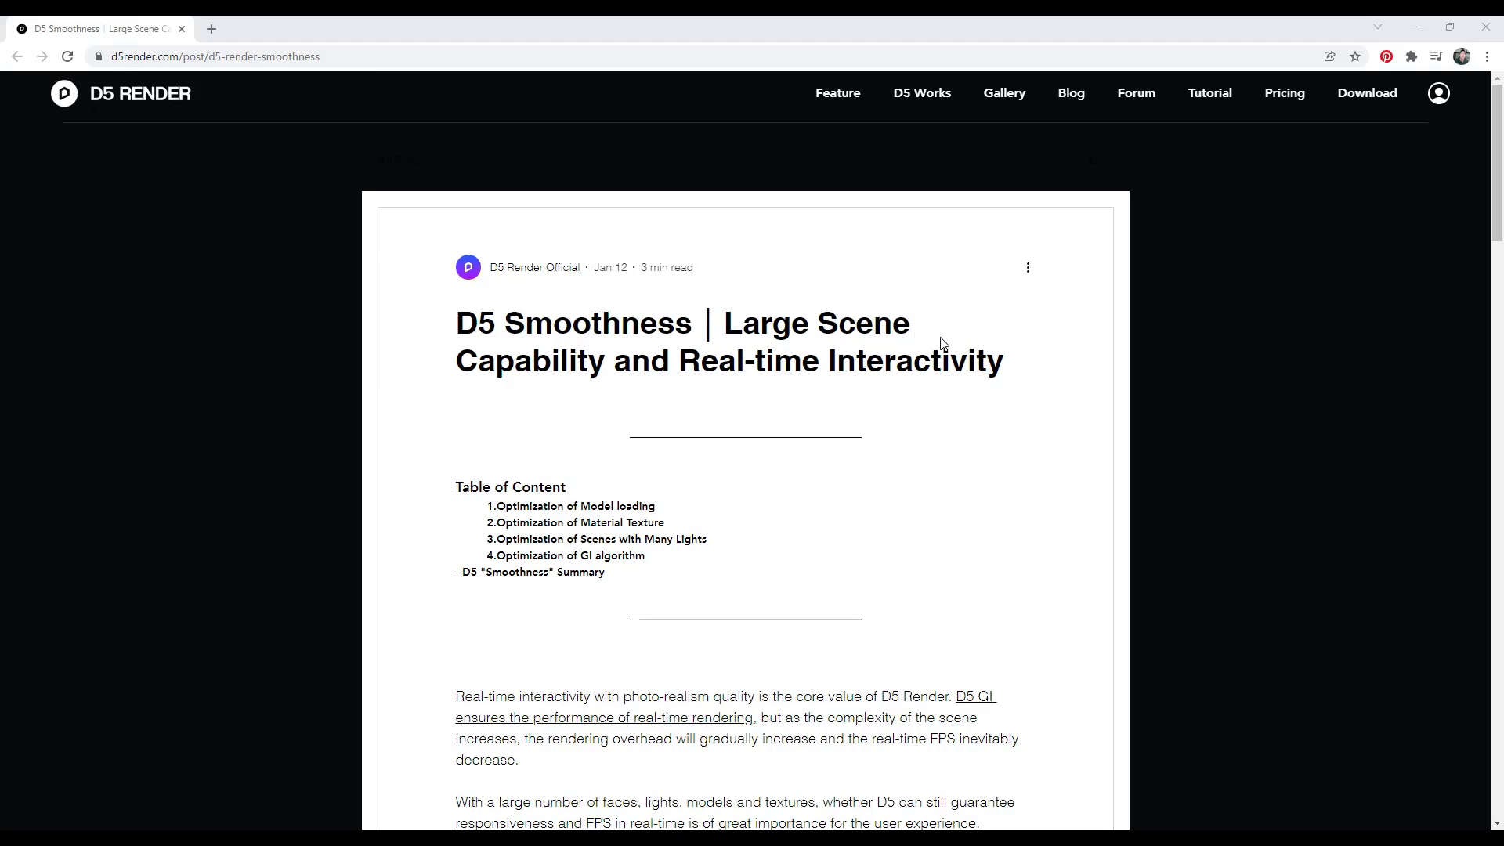
Scroll the D5 Smoothness article past light sampling (23.84 ms to 11.54 ms) to the Smoothness Summary.
scroll(877, 456, down, 6)
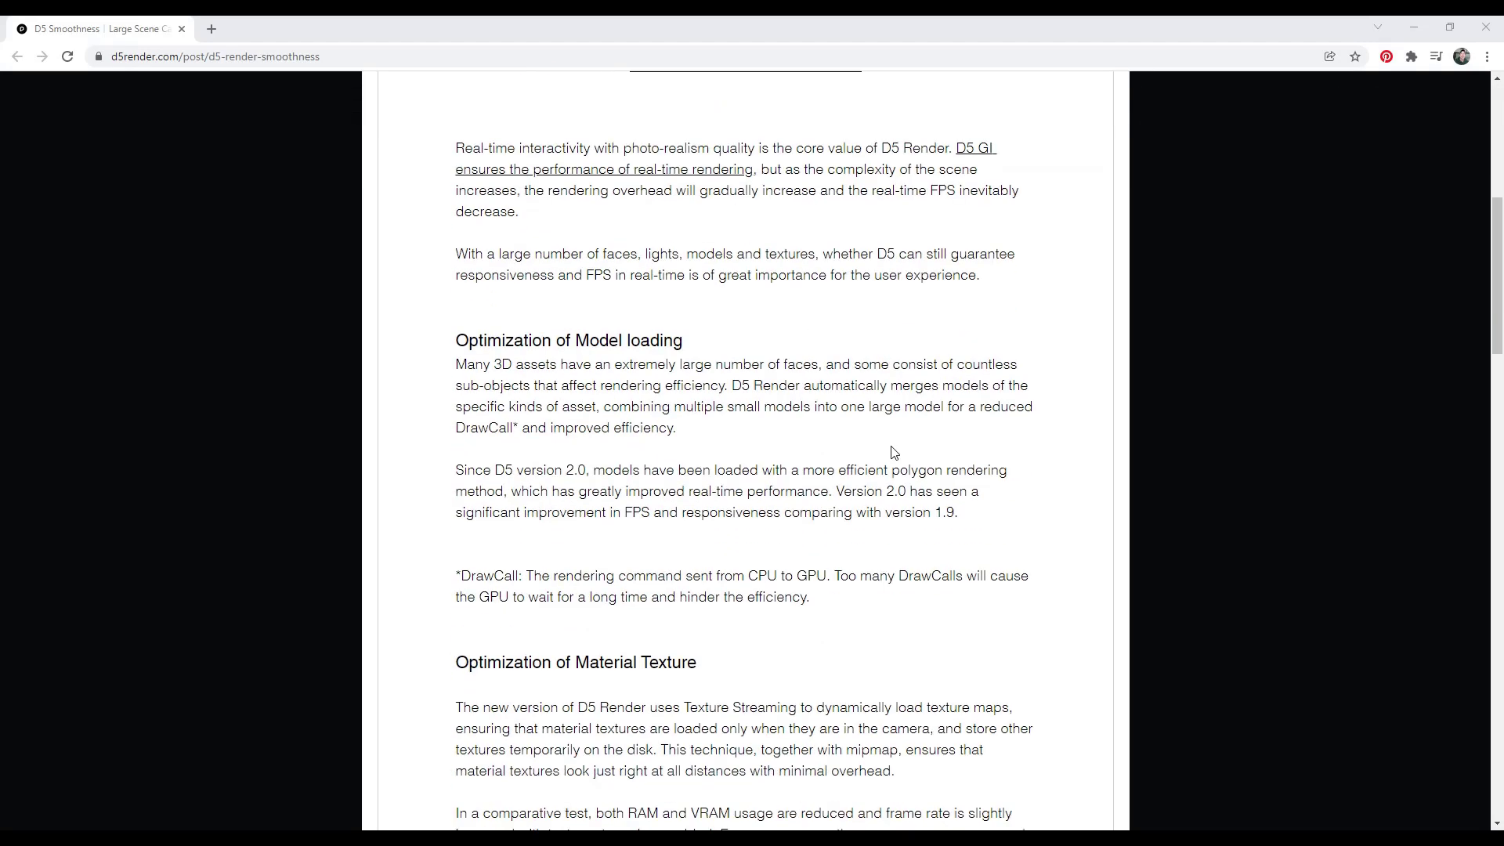
scroll(780, 430, down, 2)
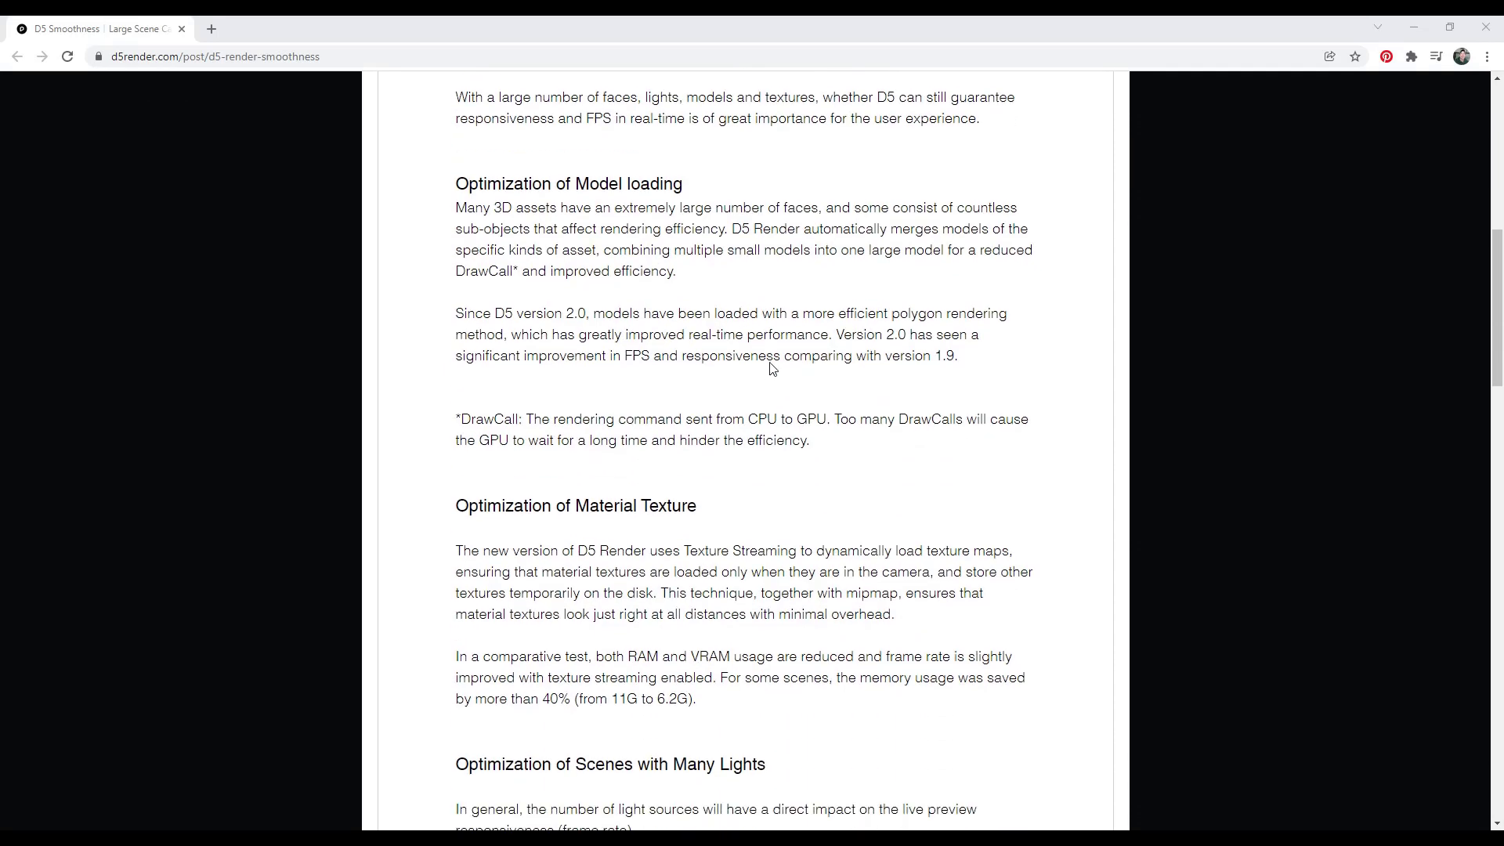
scroll(708, 329, down, 3)
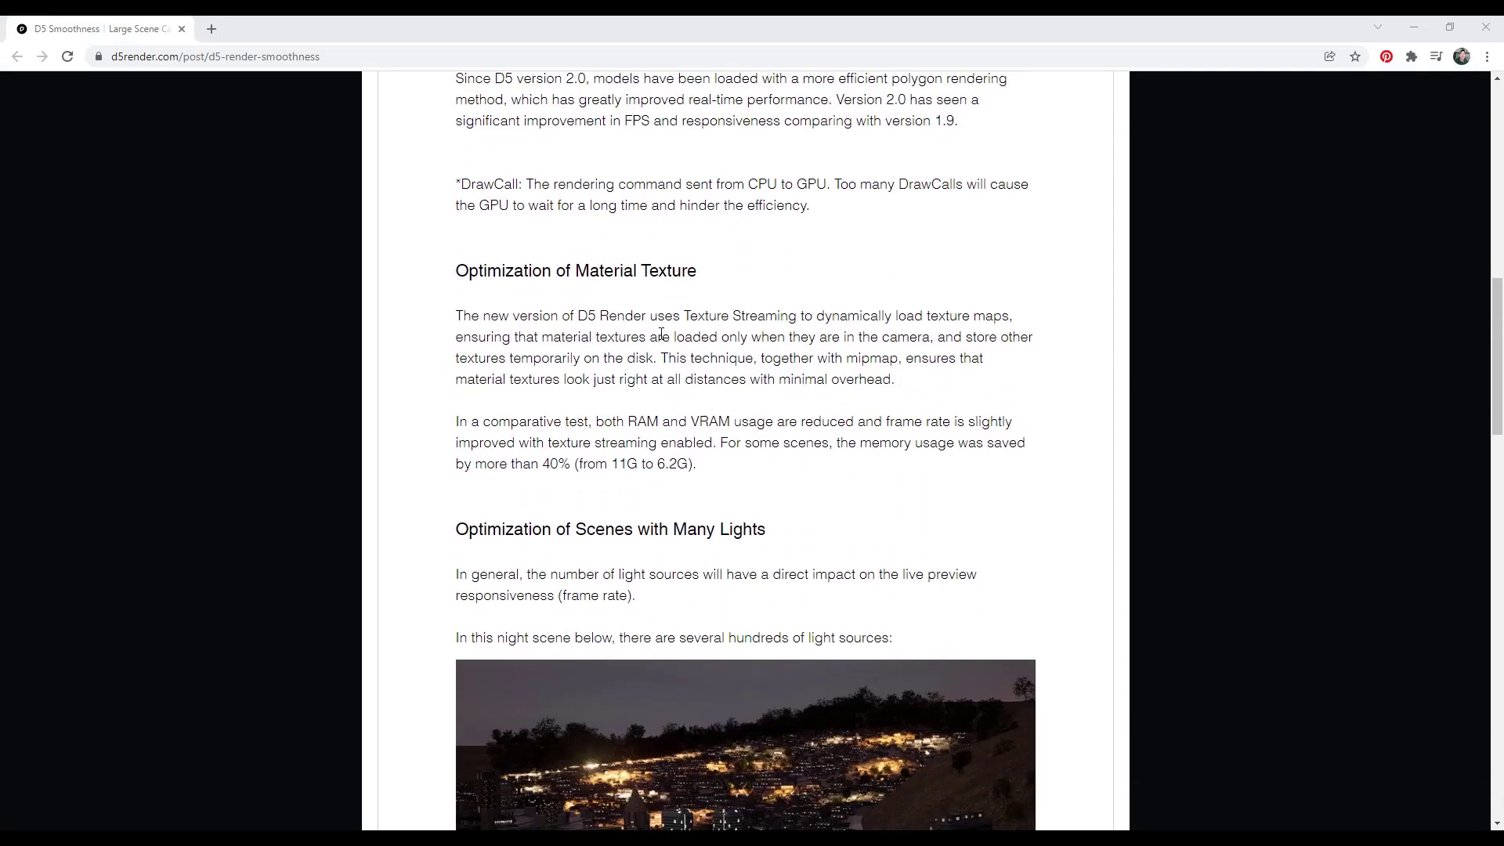
scroll(667, 330, down, 1)
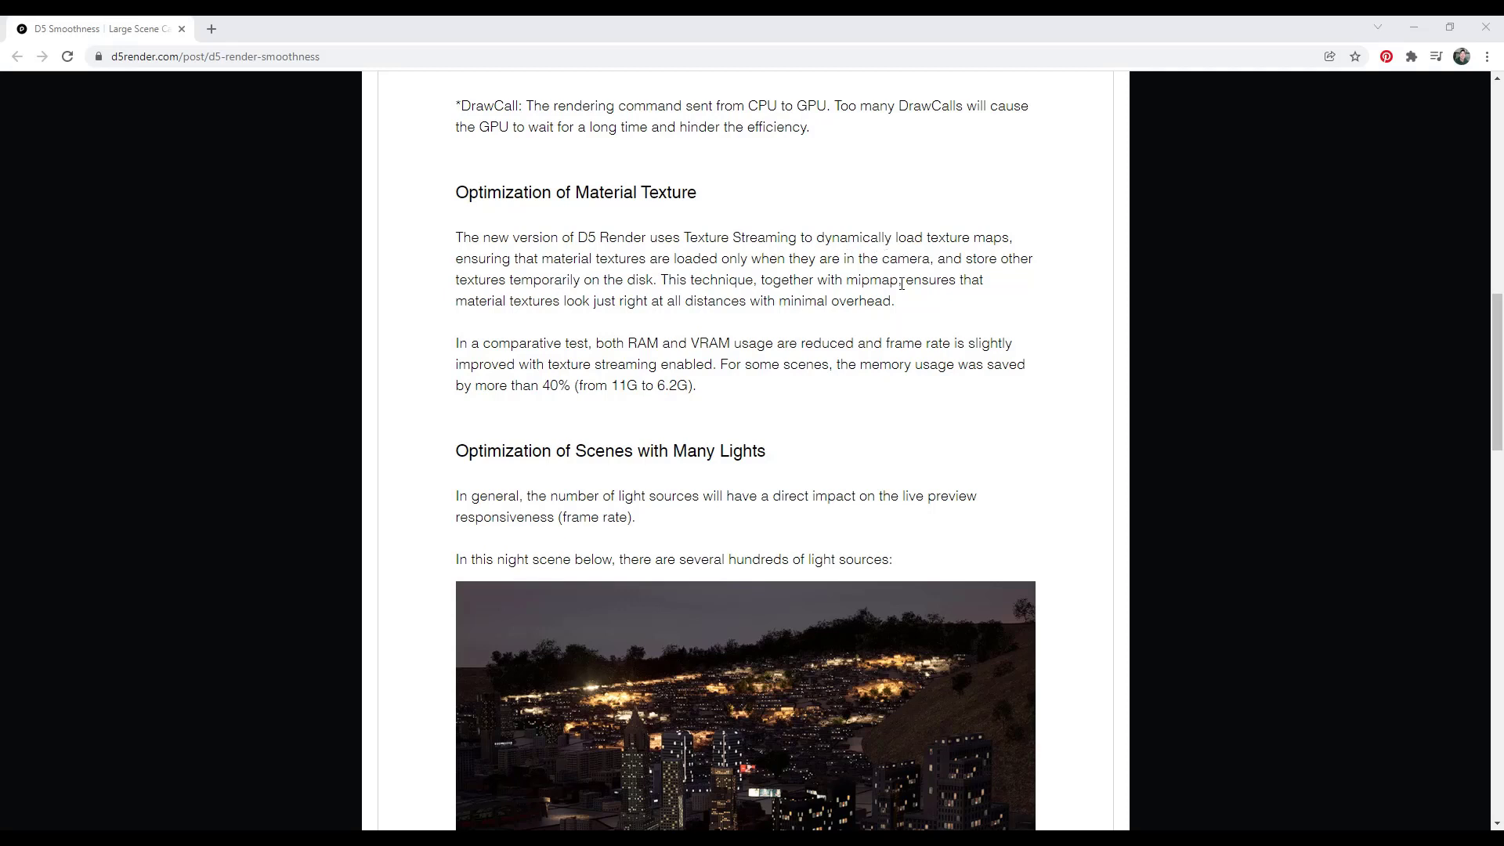
scroll(789, 344, down, 6)
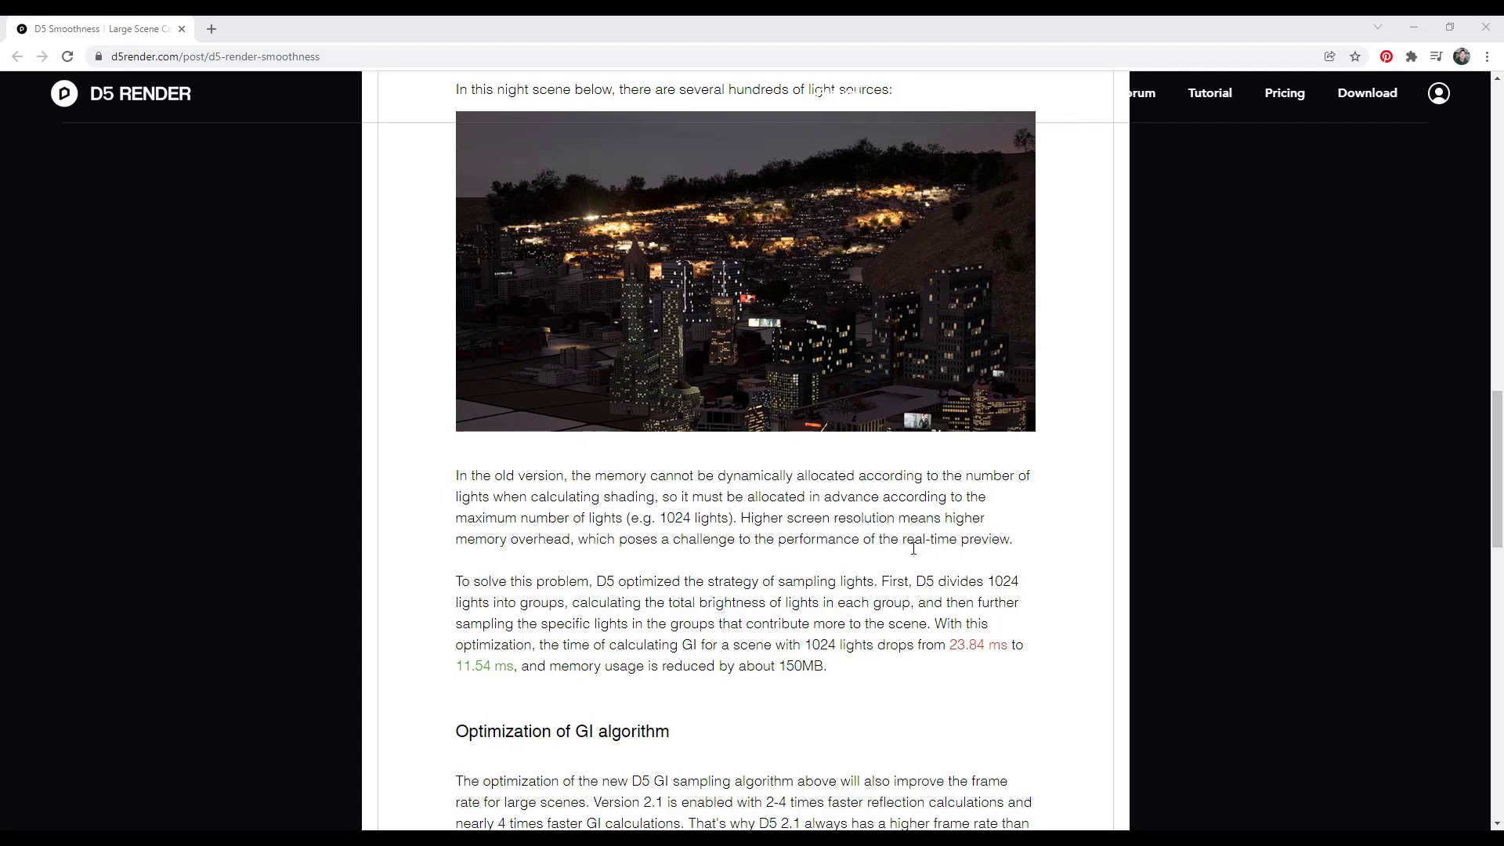
scroll(901, 548, down, 7)
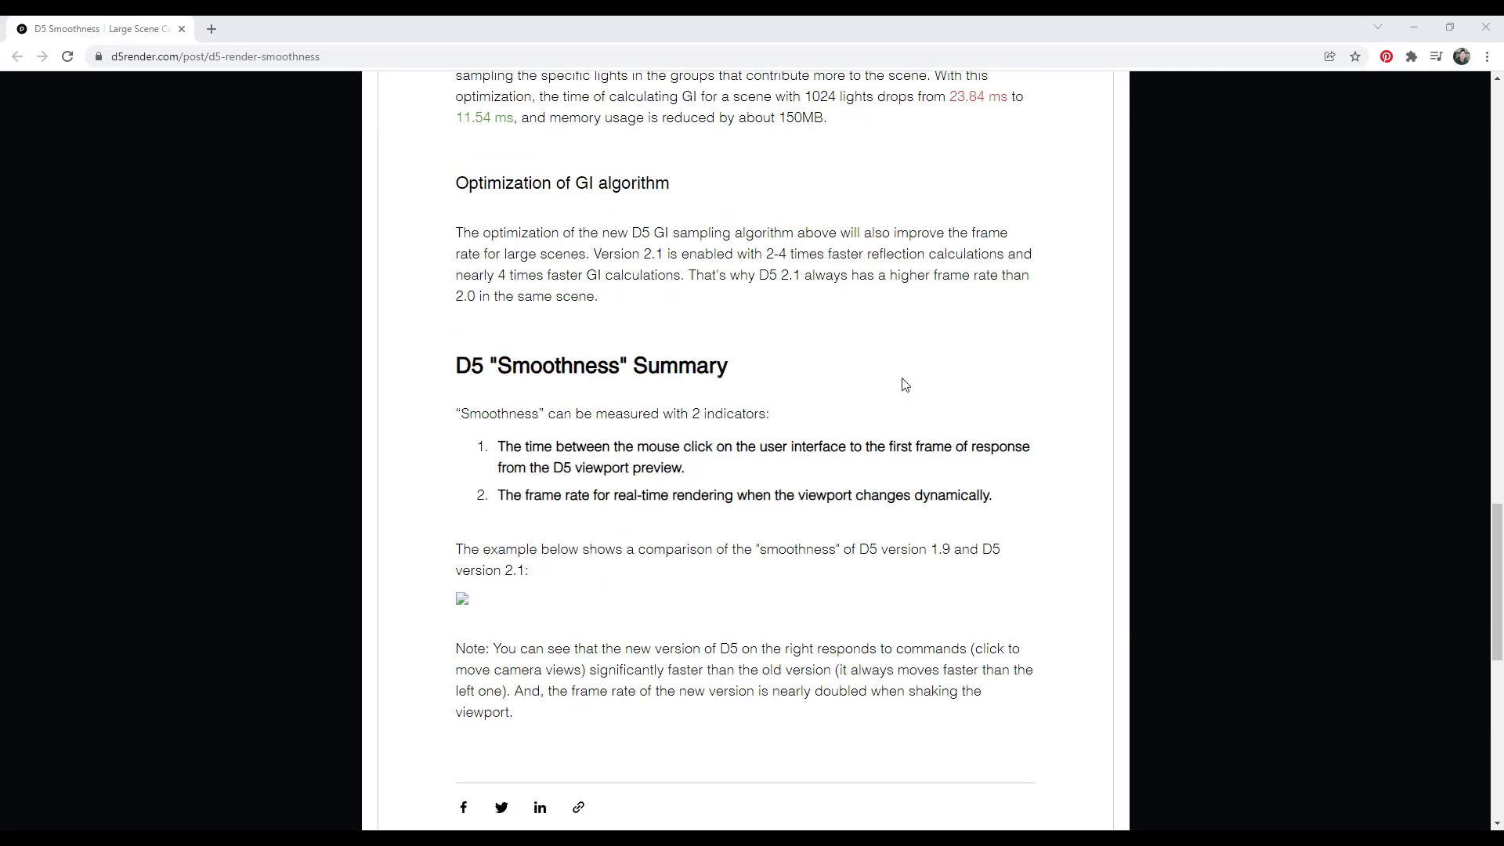